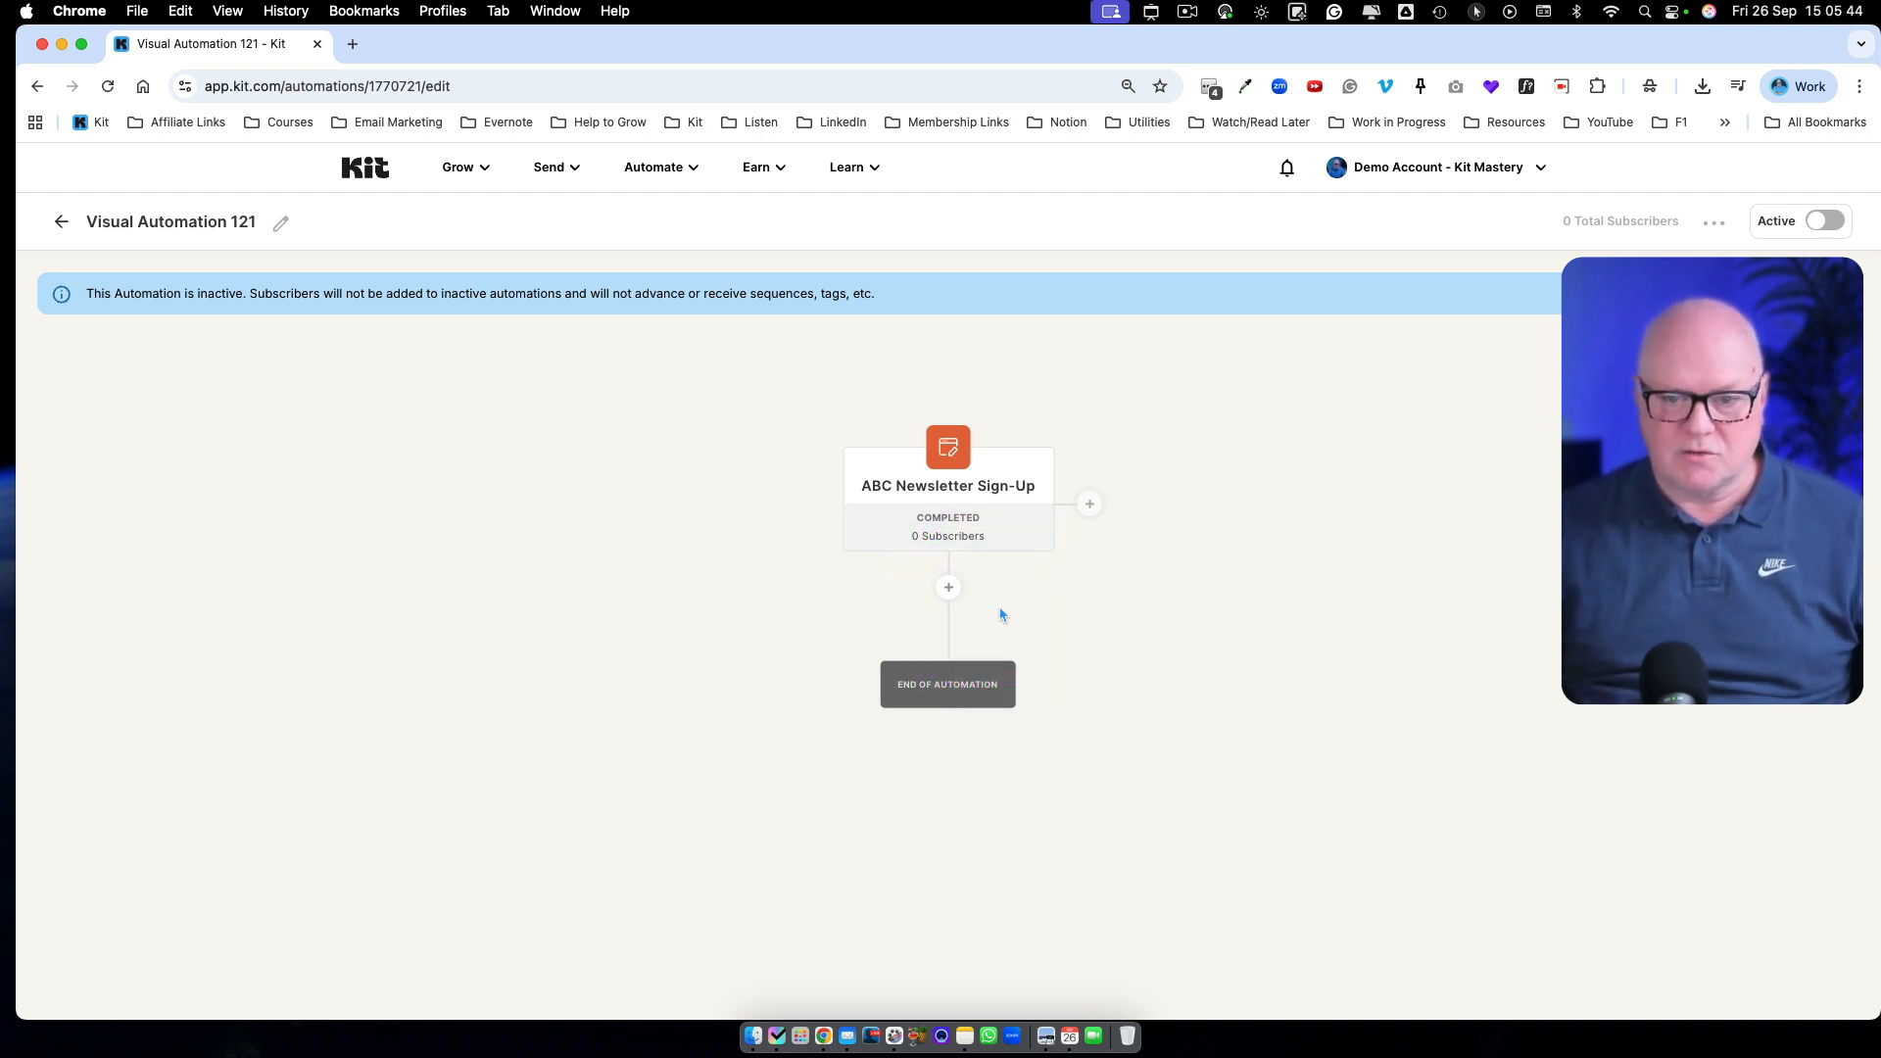
# - Open the step options below ABC Newsletter Sign-Up and review the Event, Action and Condition choices
pyautogui.scroll(-1, 1039, 568)
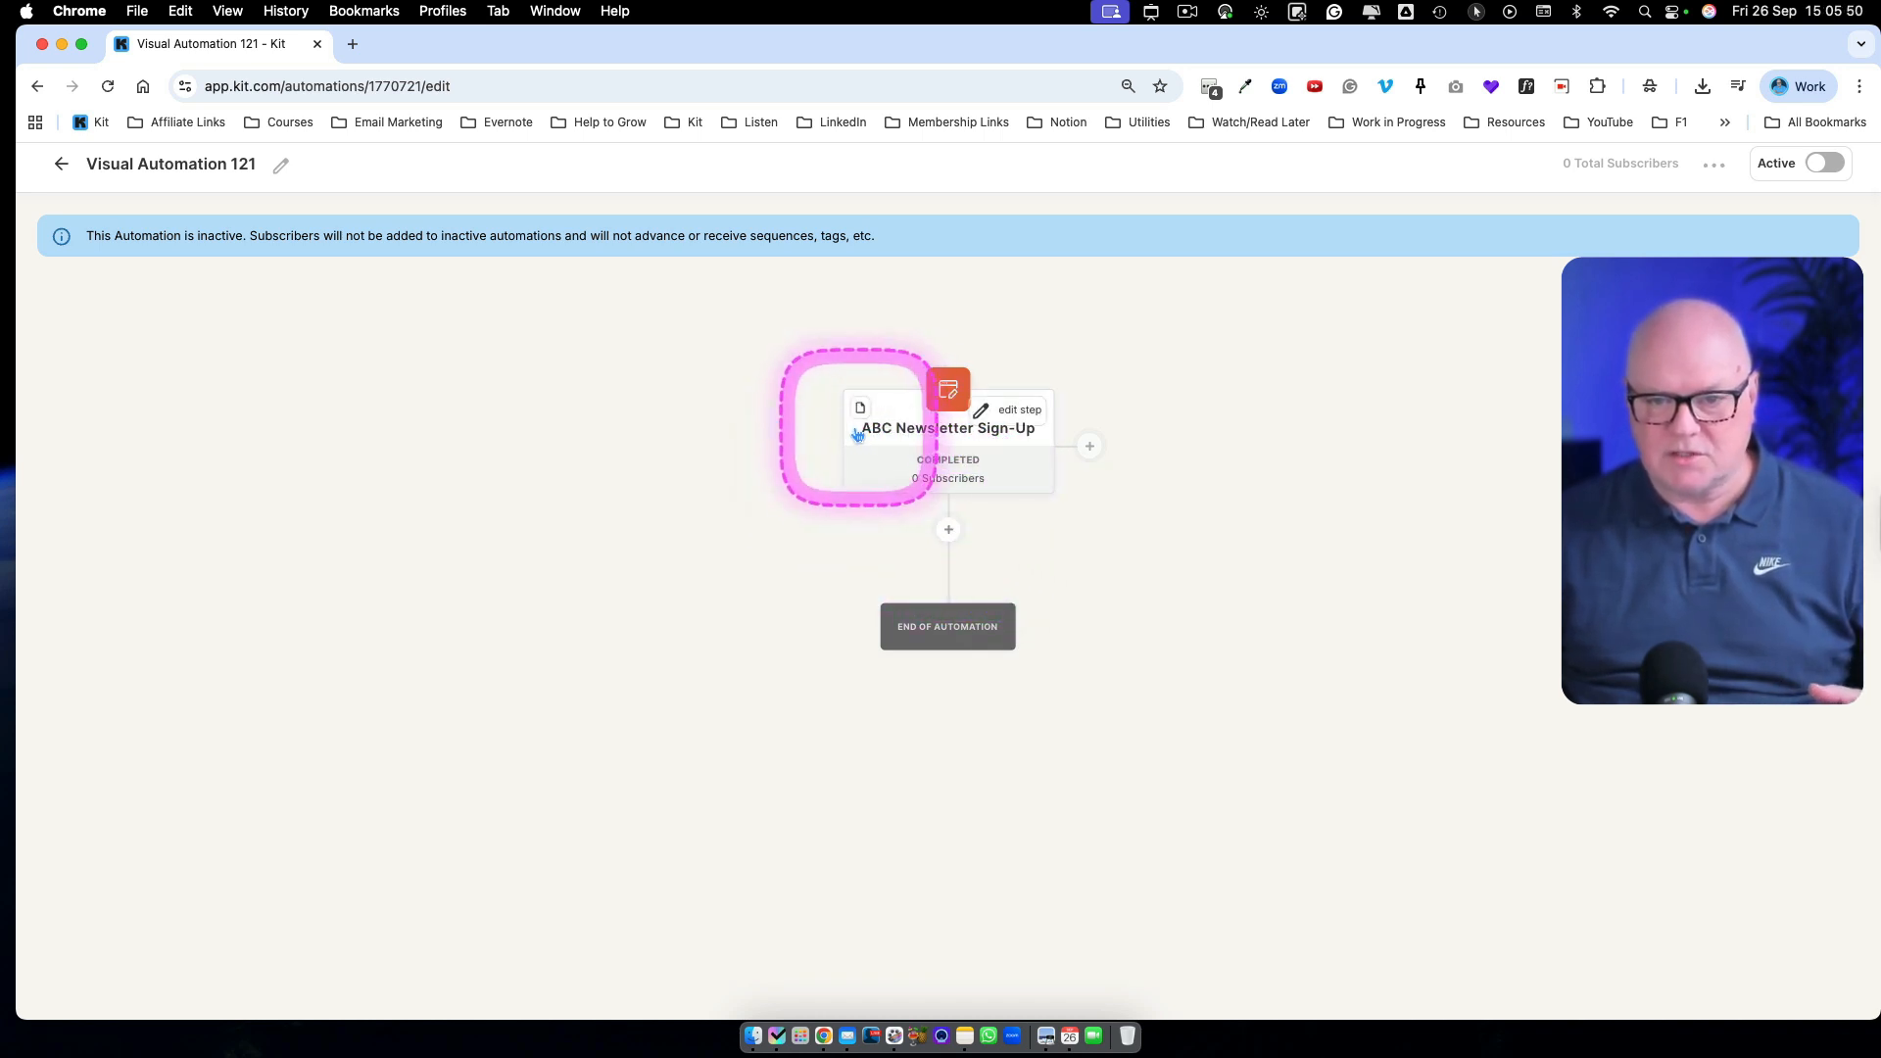
pyautogui.click(948, 530)
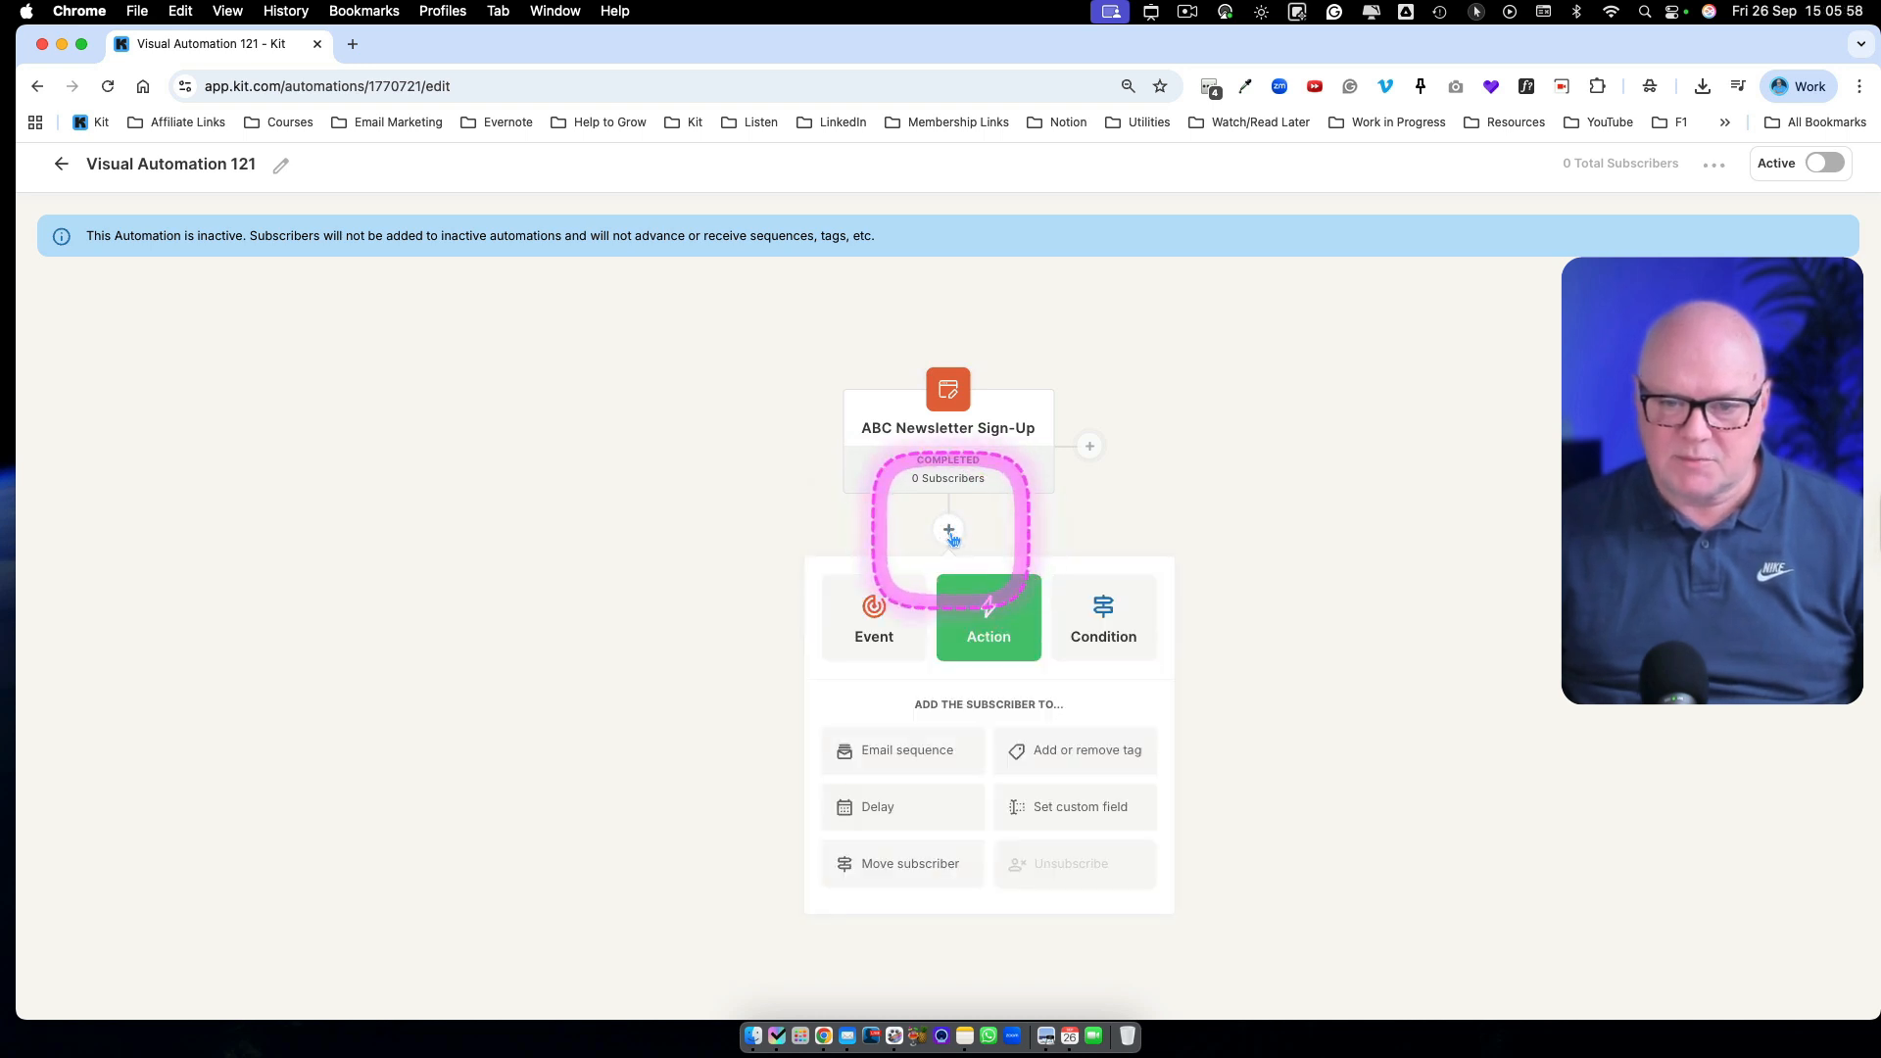
pyautogui.click(872, 615)
pyautogui.click(979, 623)
pyautogui.click(1102, 615)
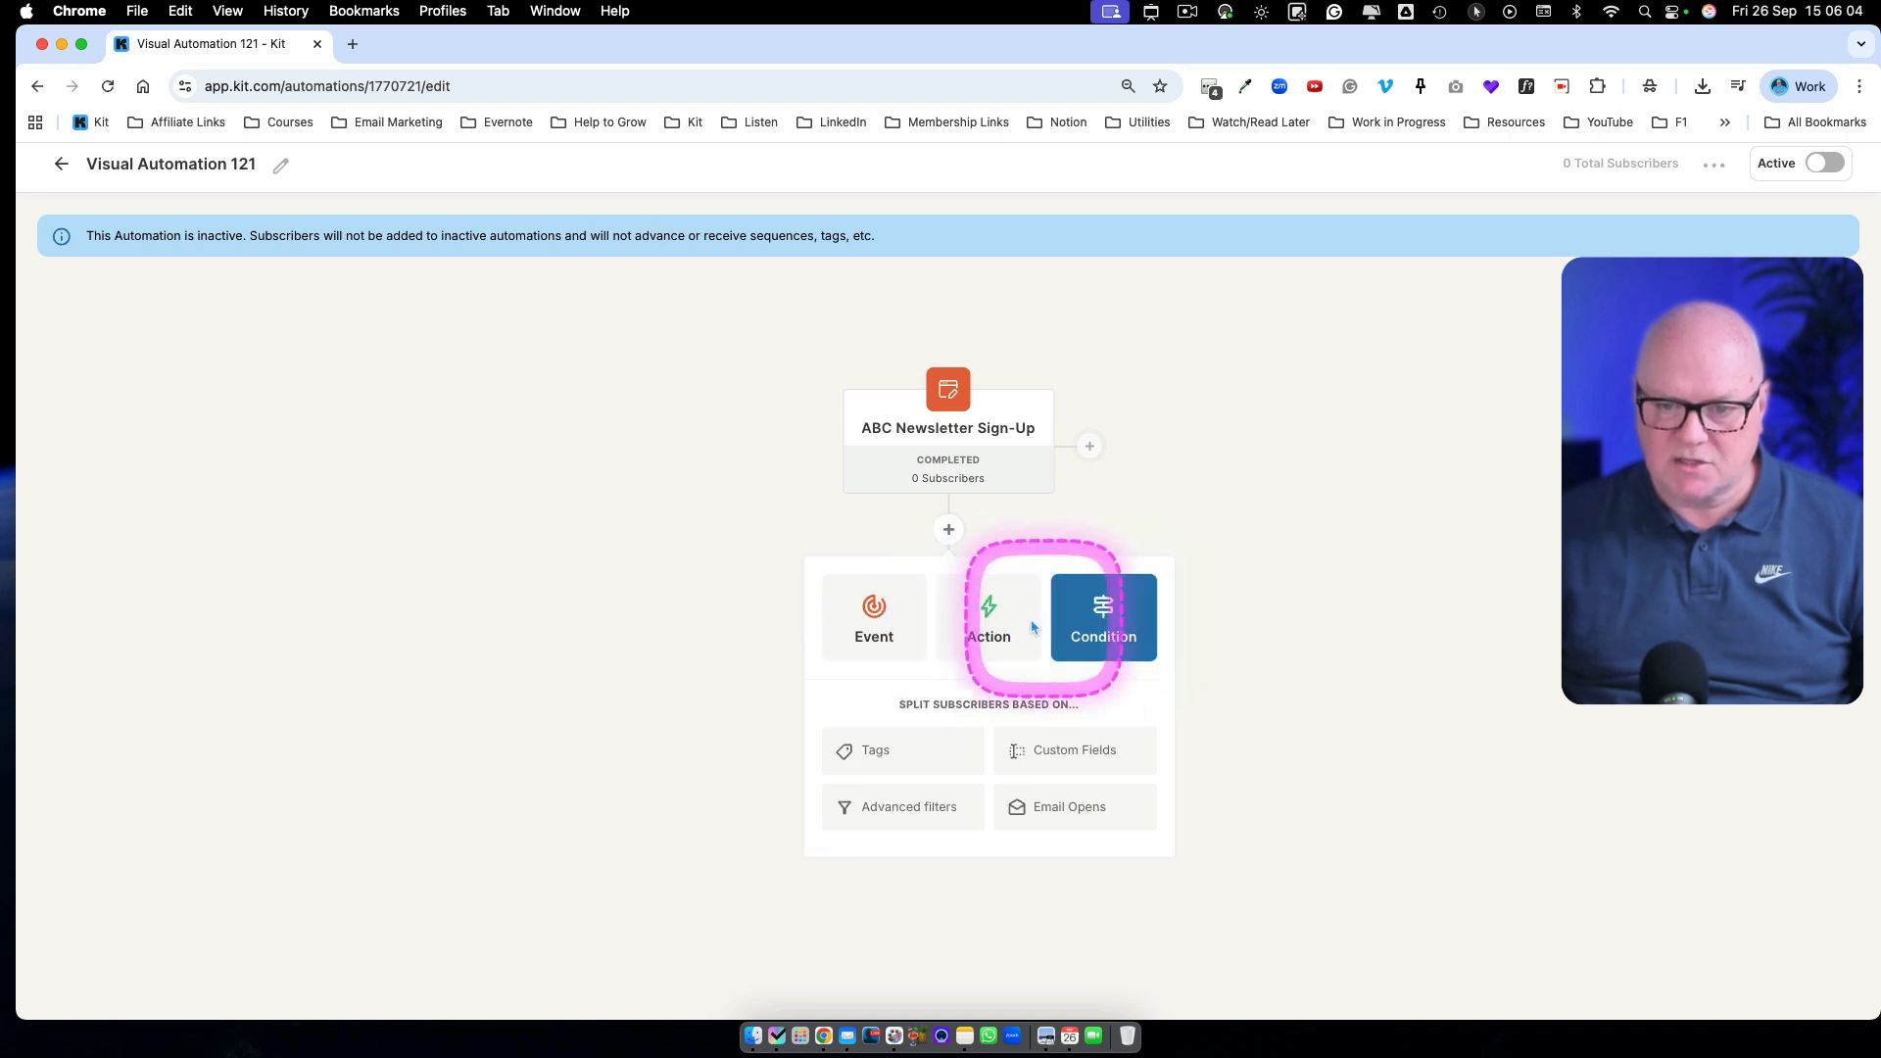
pyautogui.click(990, 615)
pyautogui.click(893, 617)
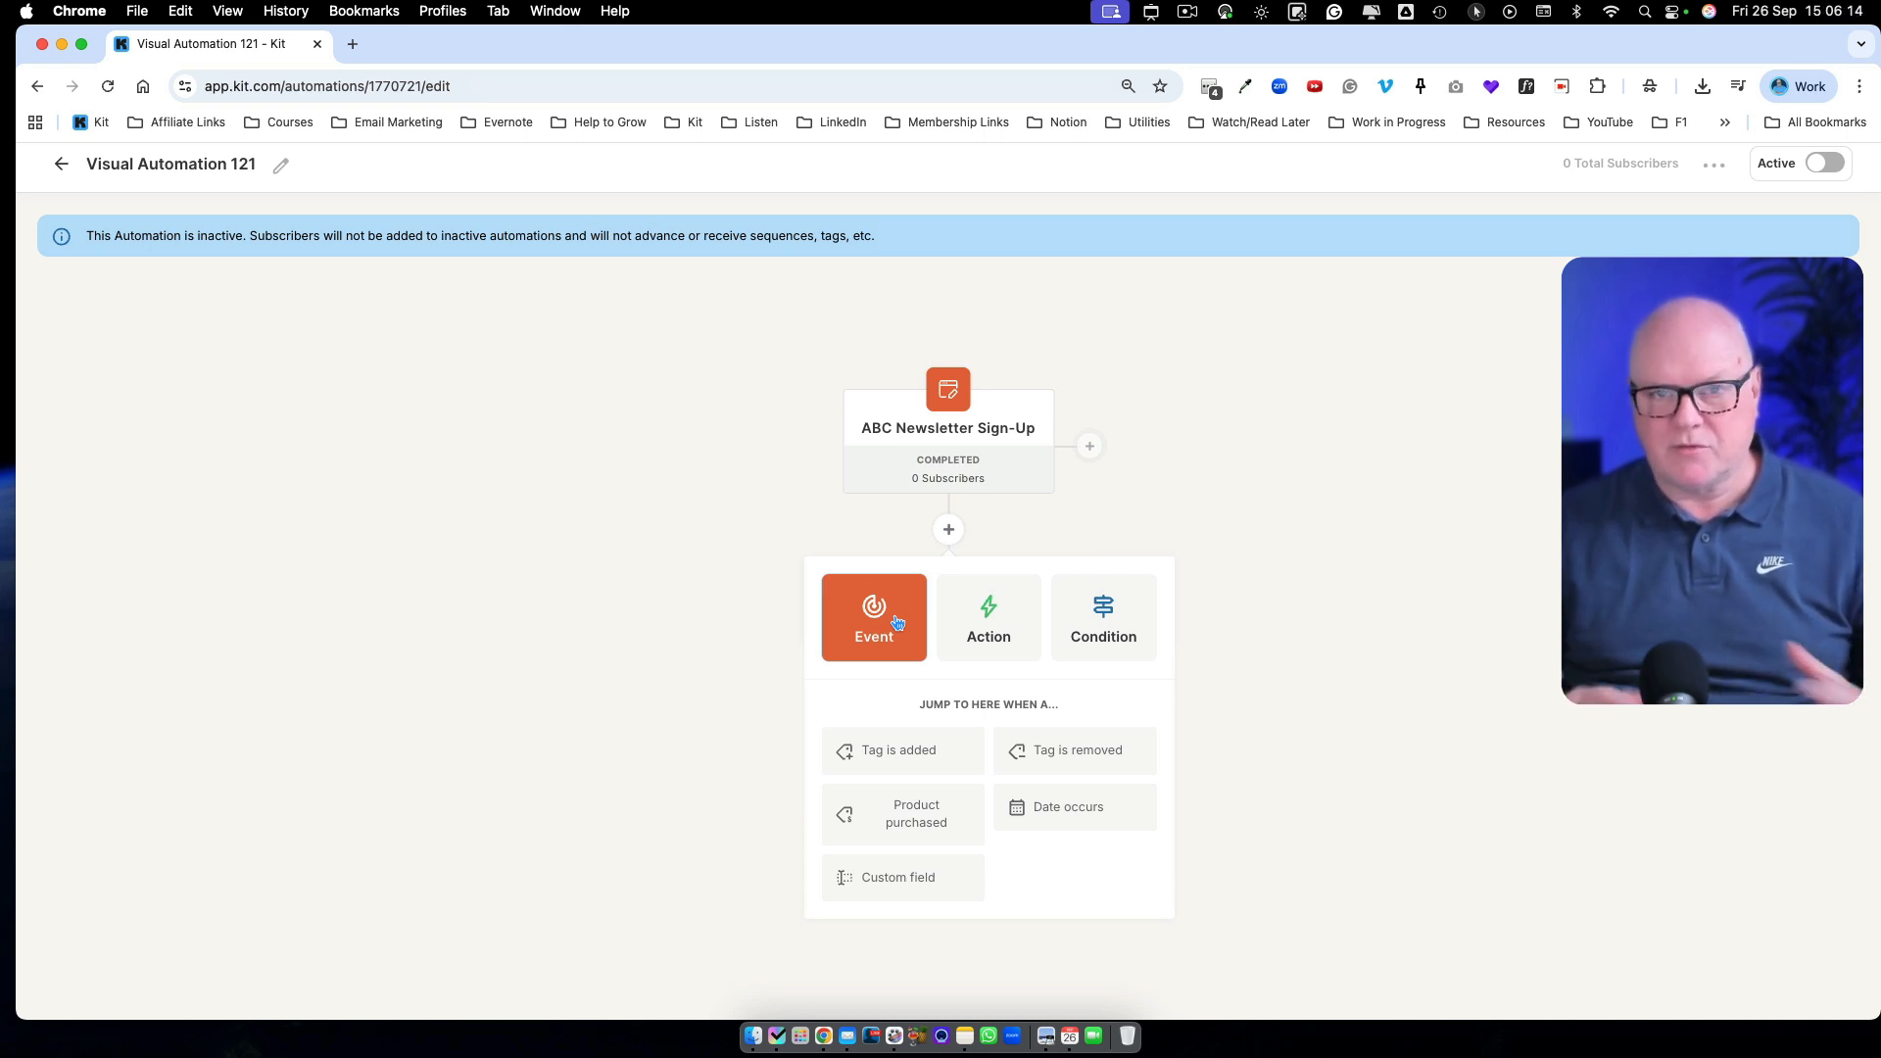
pyautogui.click(989, 617)
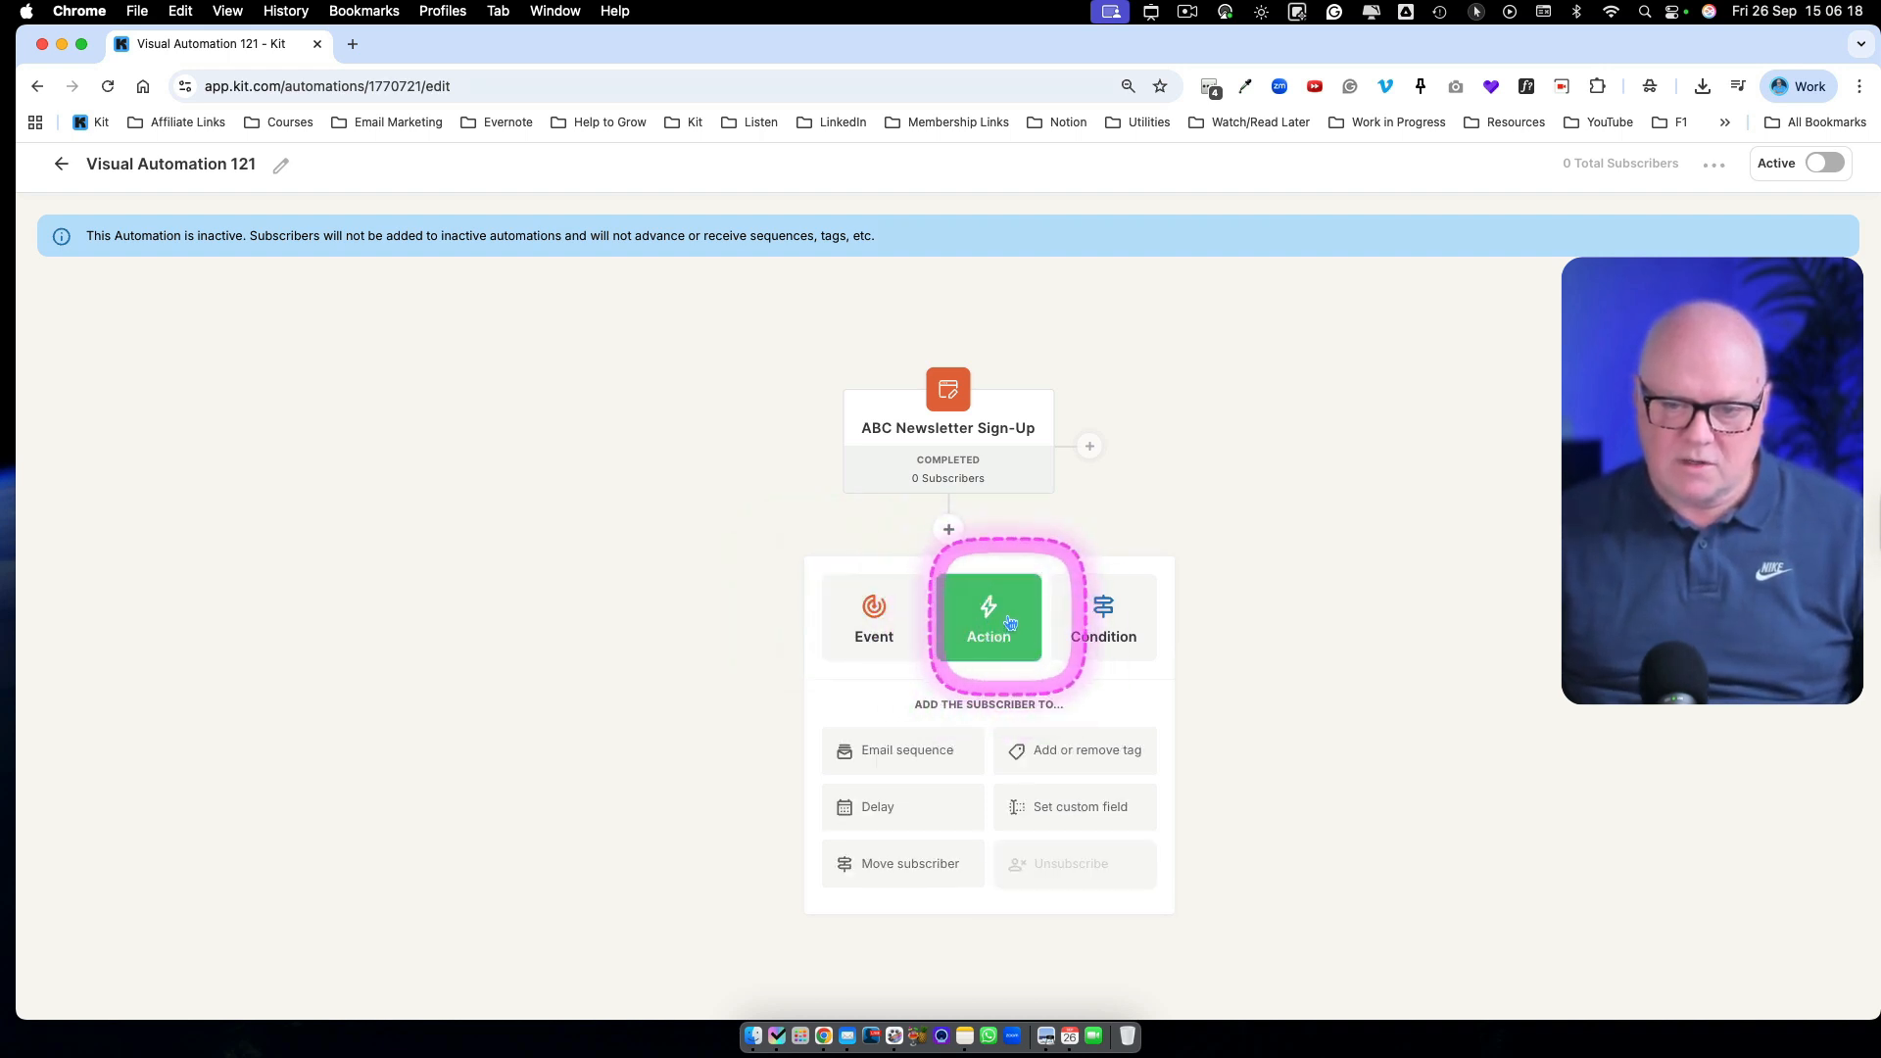
# - Review the action choices below ABC Newsletter Sign-Up, including the options for moving a subscriber and unsubscribing
pyautogui.click(1015, 533)
pyautogui.click(947, 532)
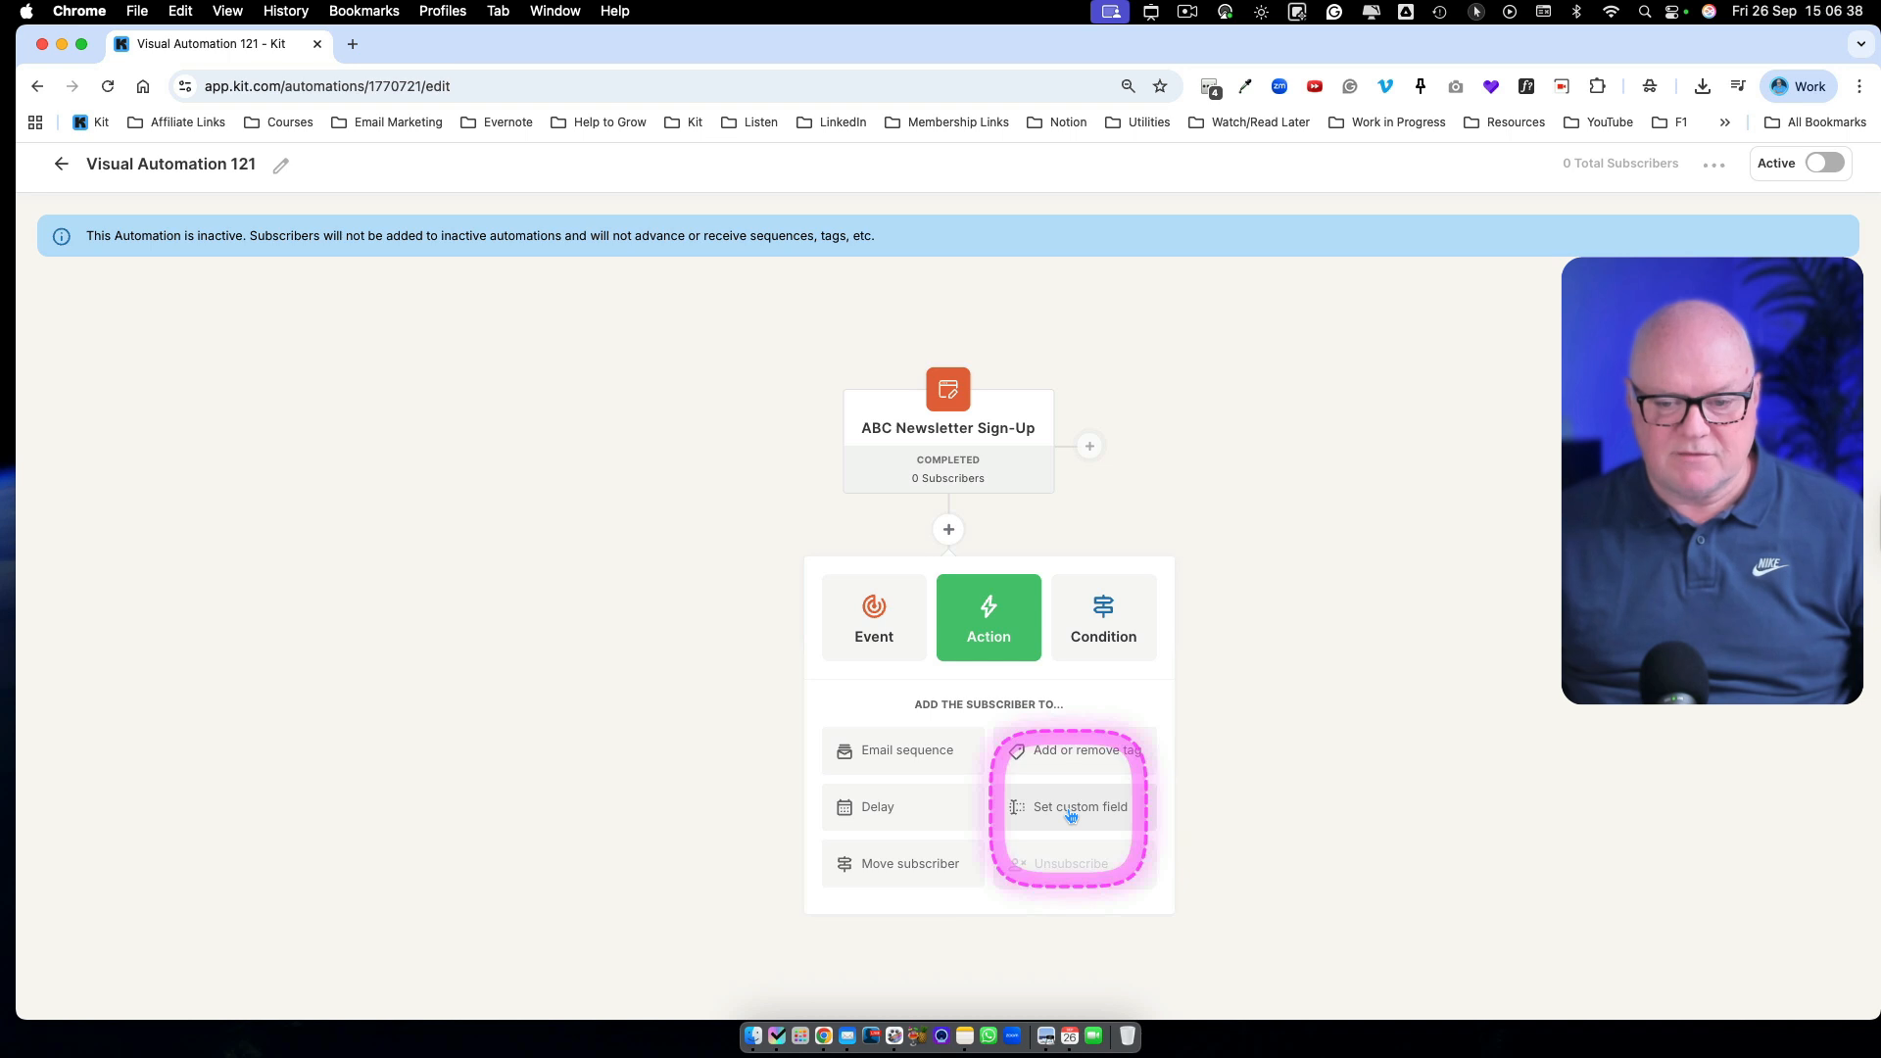
pyautogui.click(920, 872)
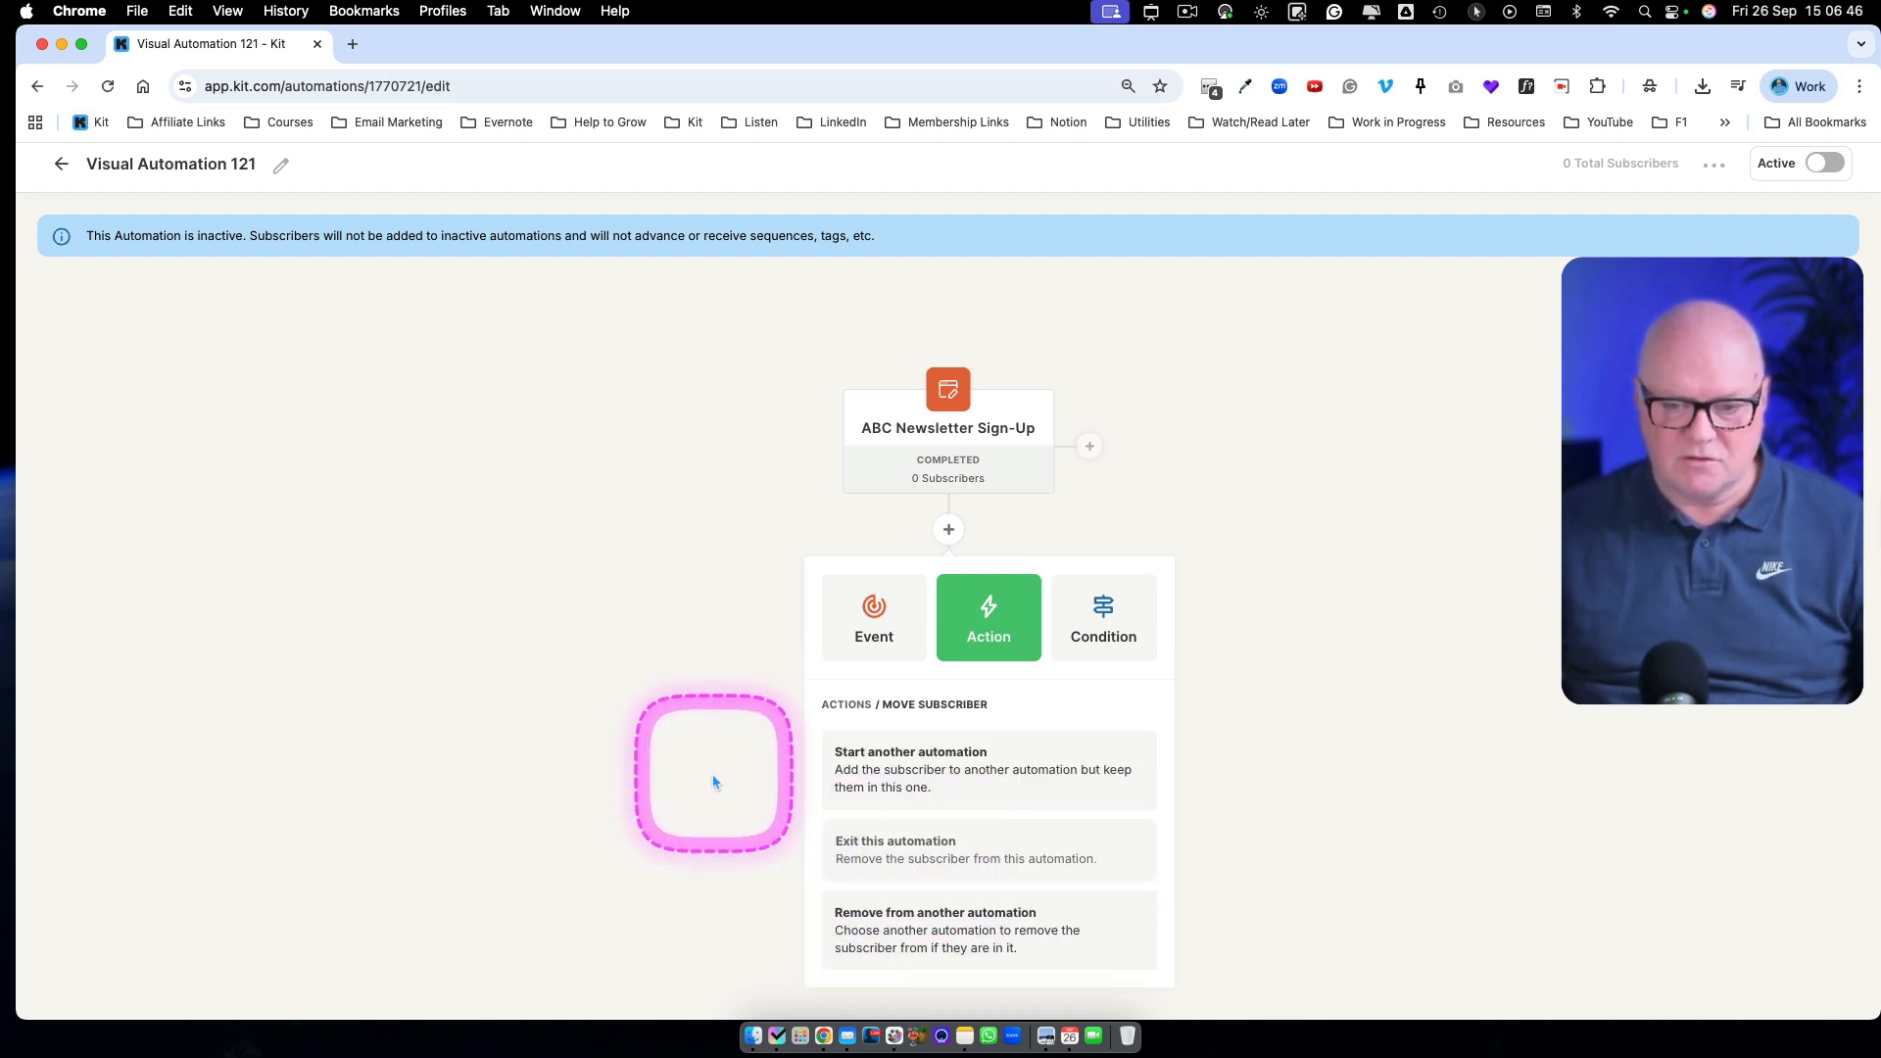
pyautogui.click(891, 733)
pyautogui.click(948, 529)
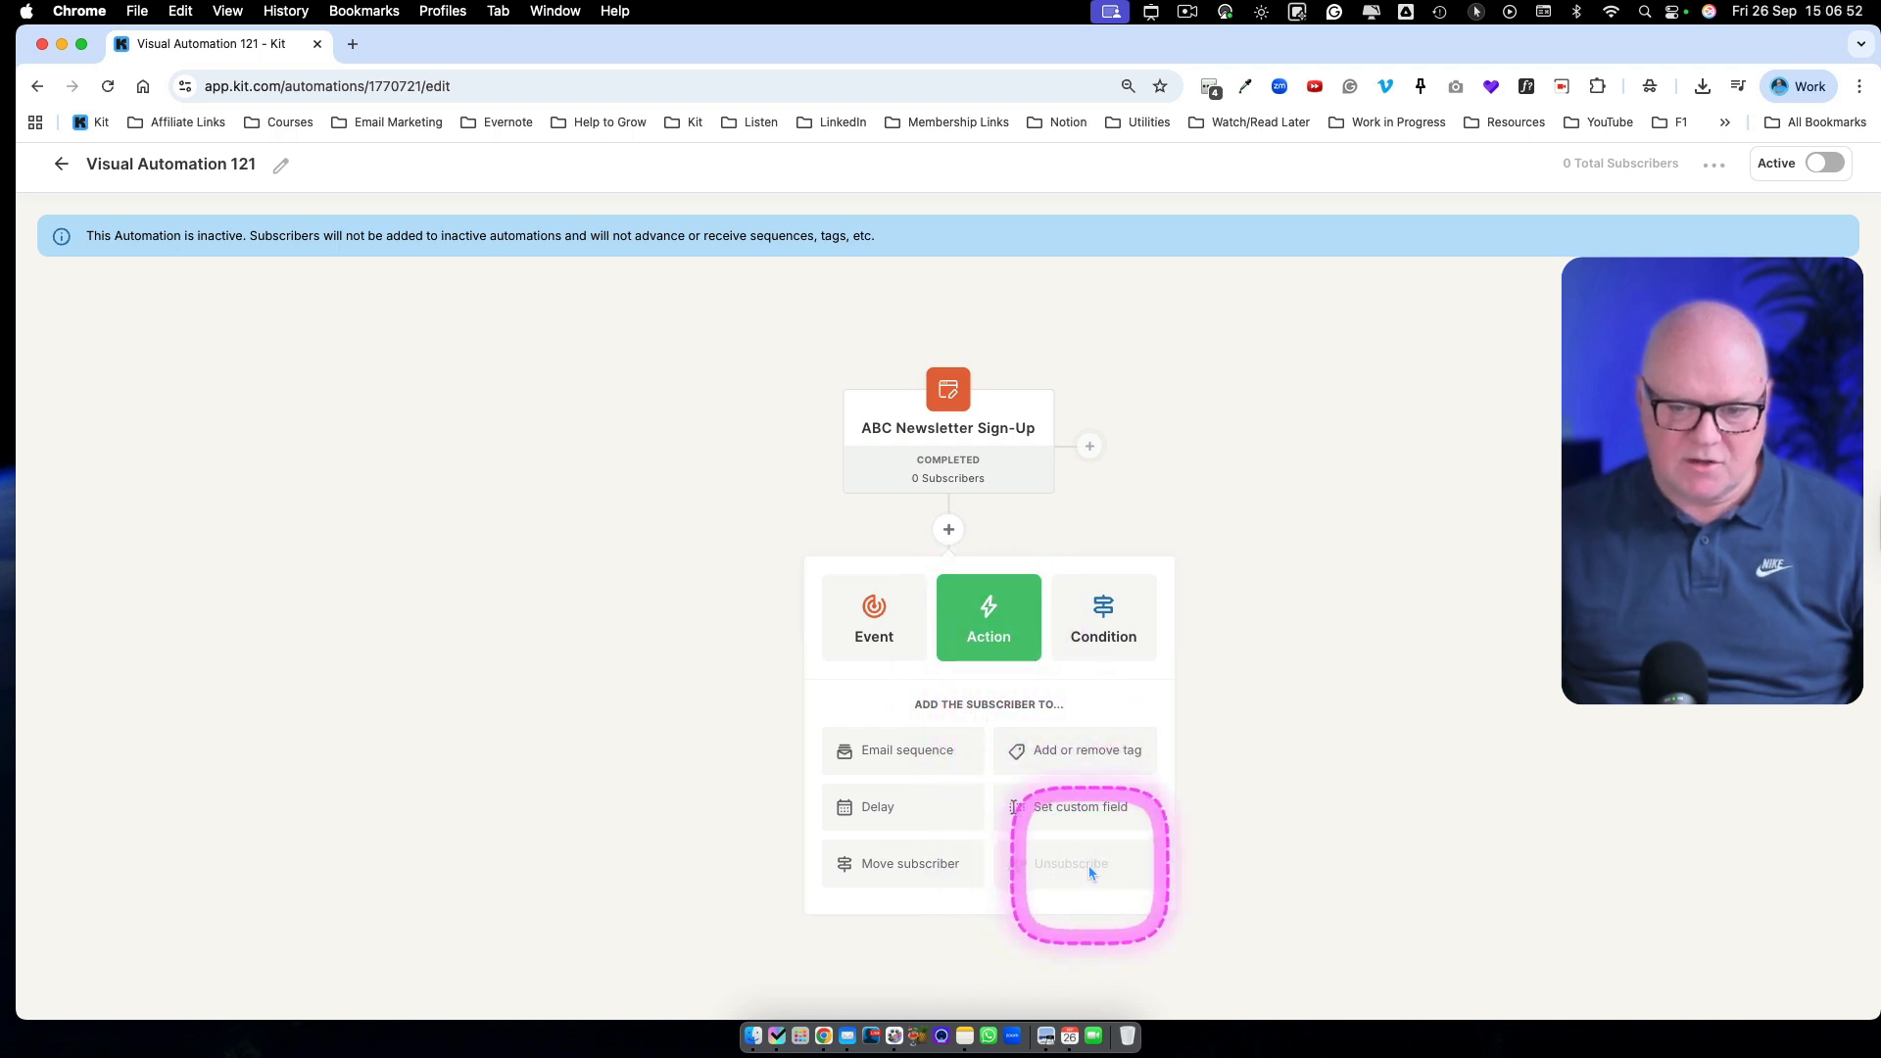
pyautogui.moveTo(1047, 867)
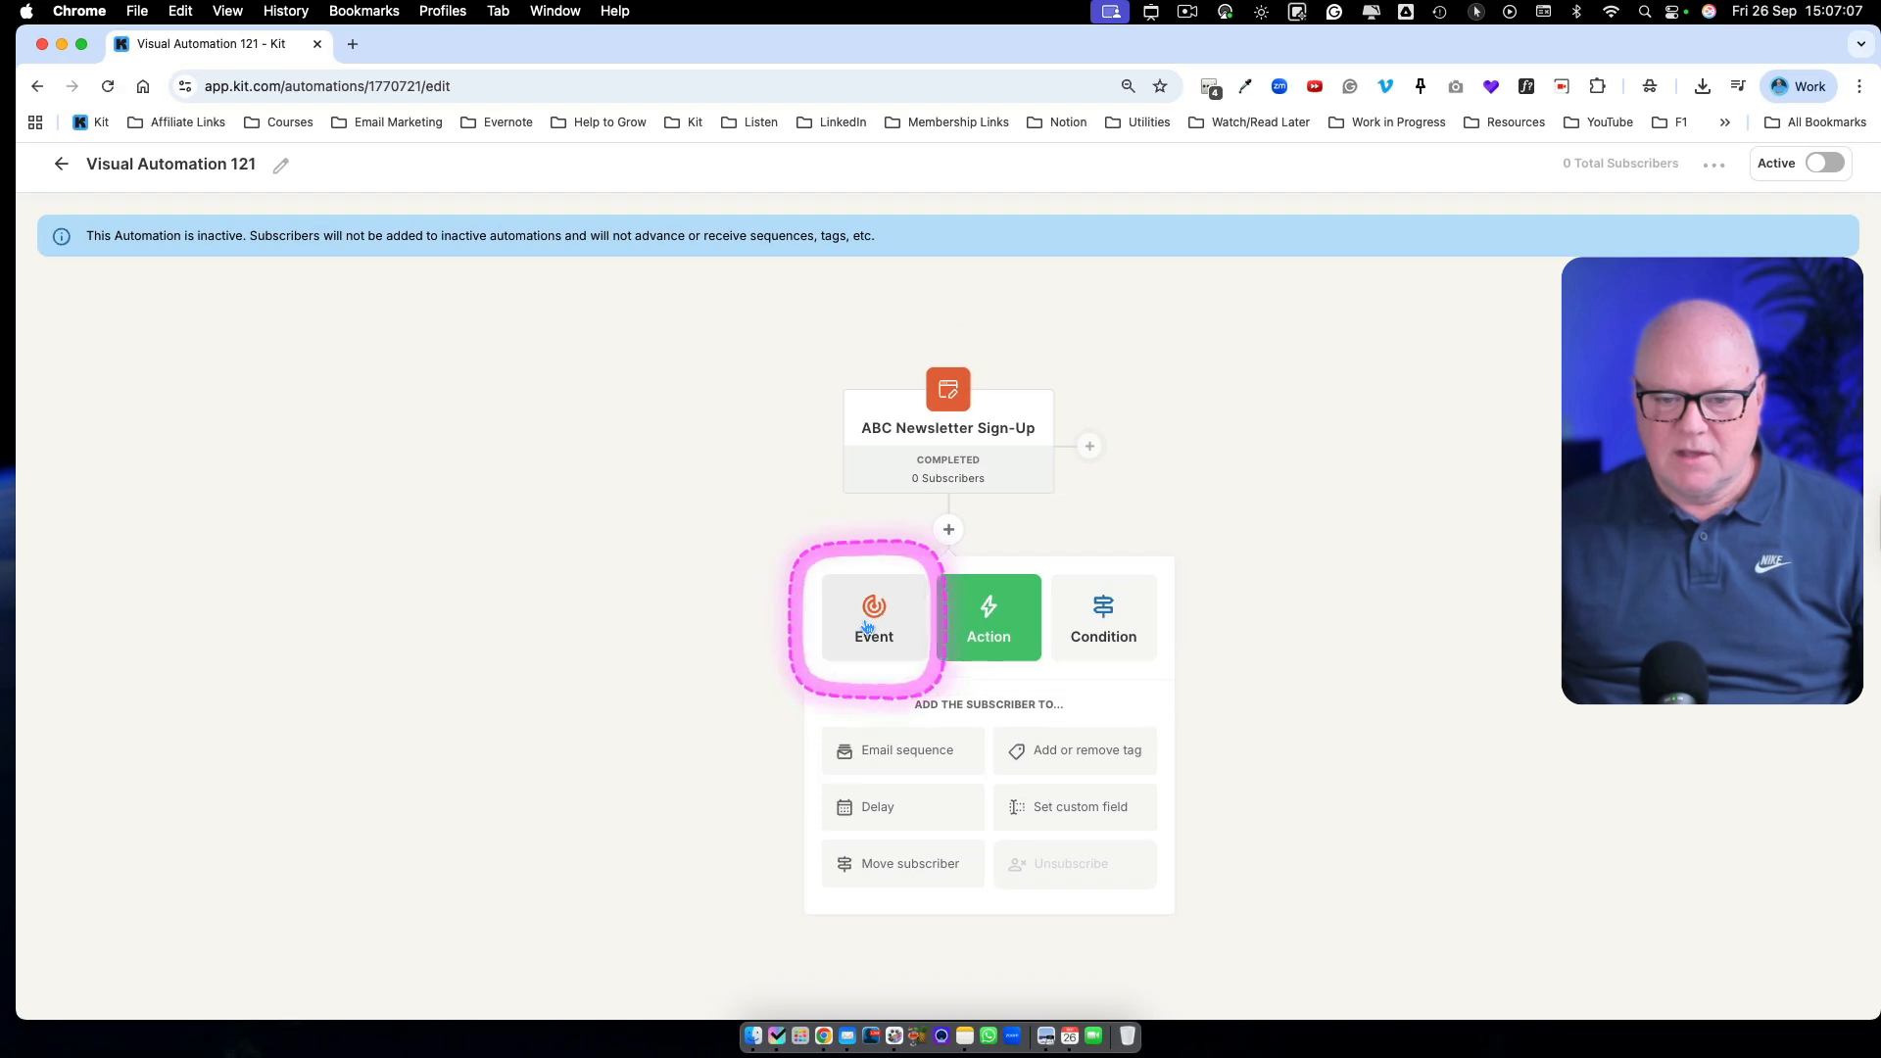
# - Start a date-occurs event below ABC Newsletter Sign-Up and set its date to January 1, 2026
pyautogui.click(365, 19)
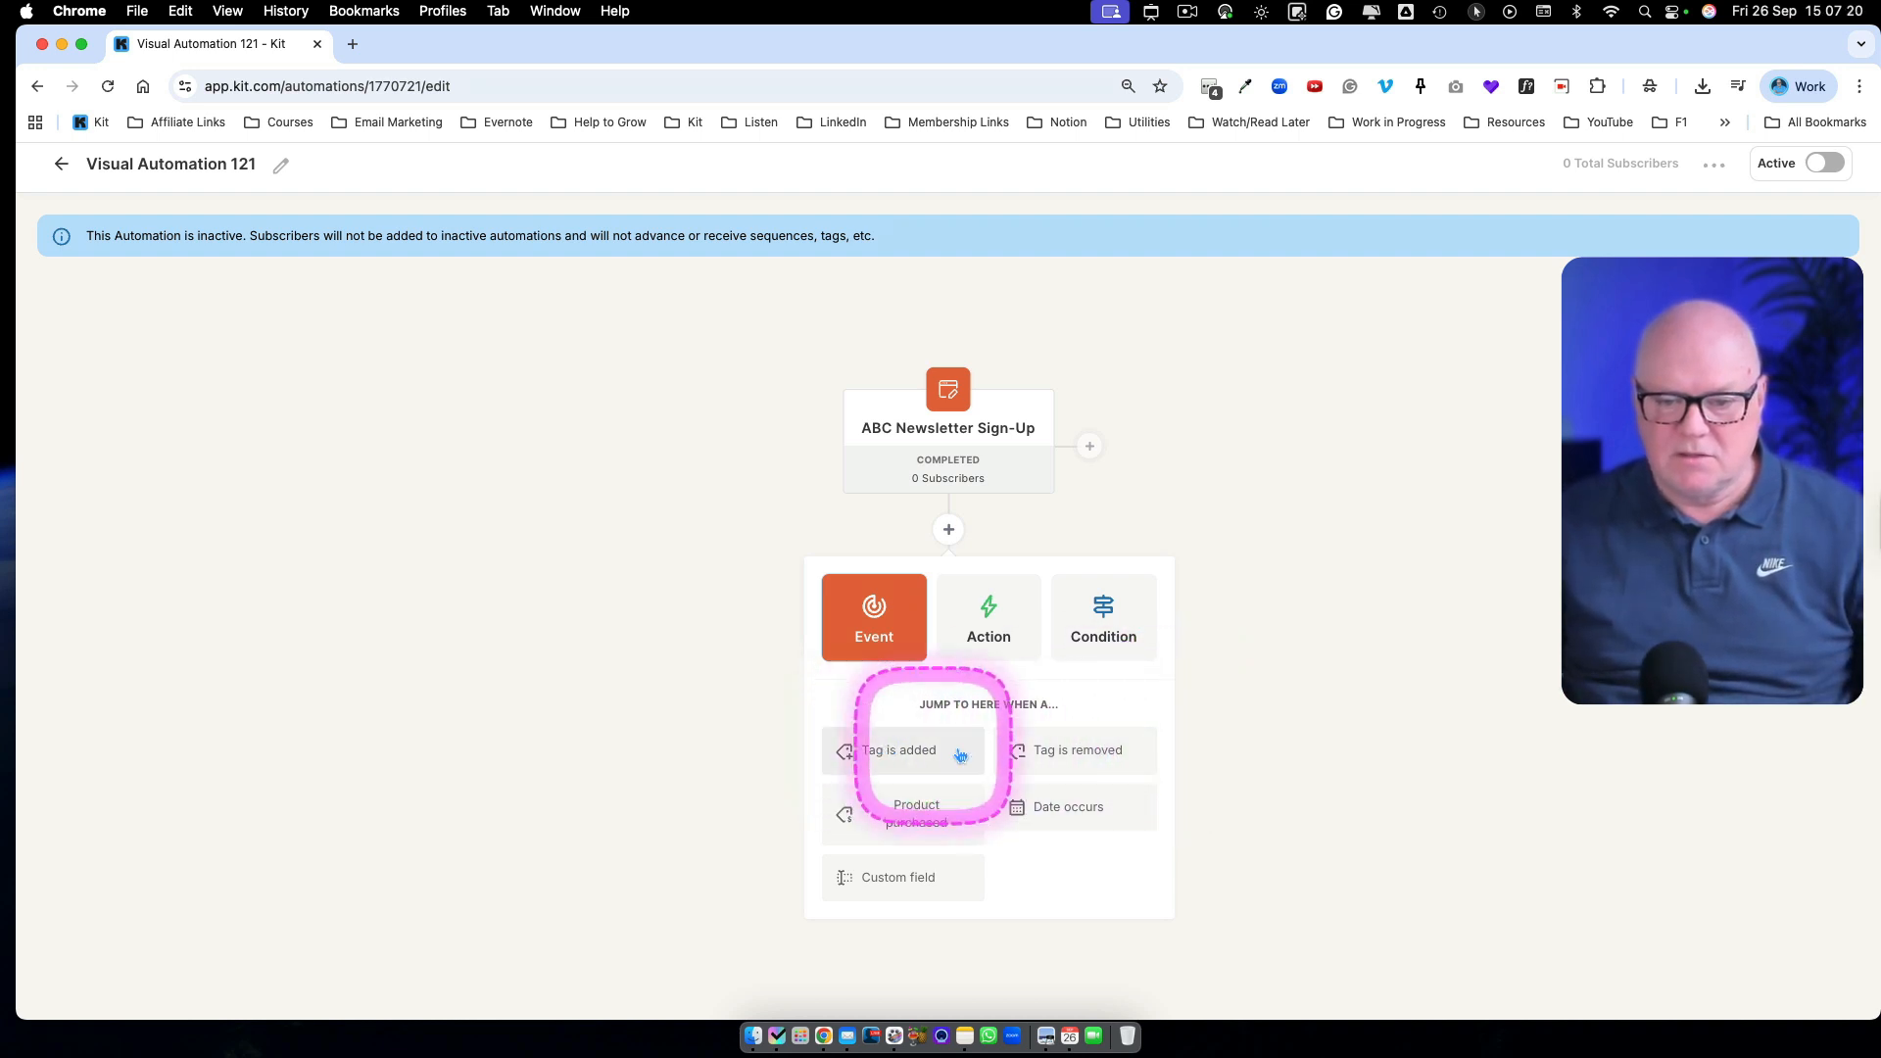
pyautogui.click(1038, 814)
pyautogui.click(941, 769)
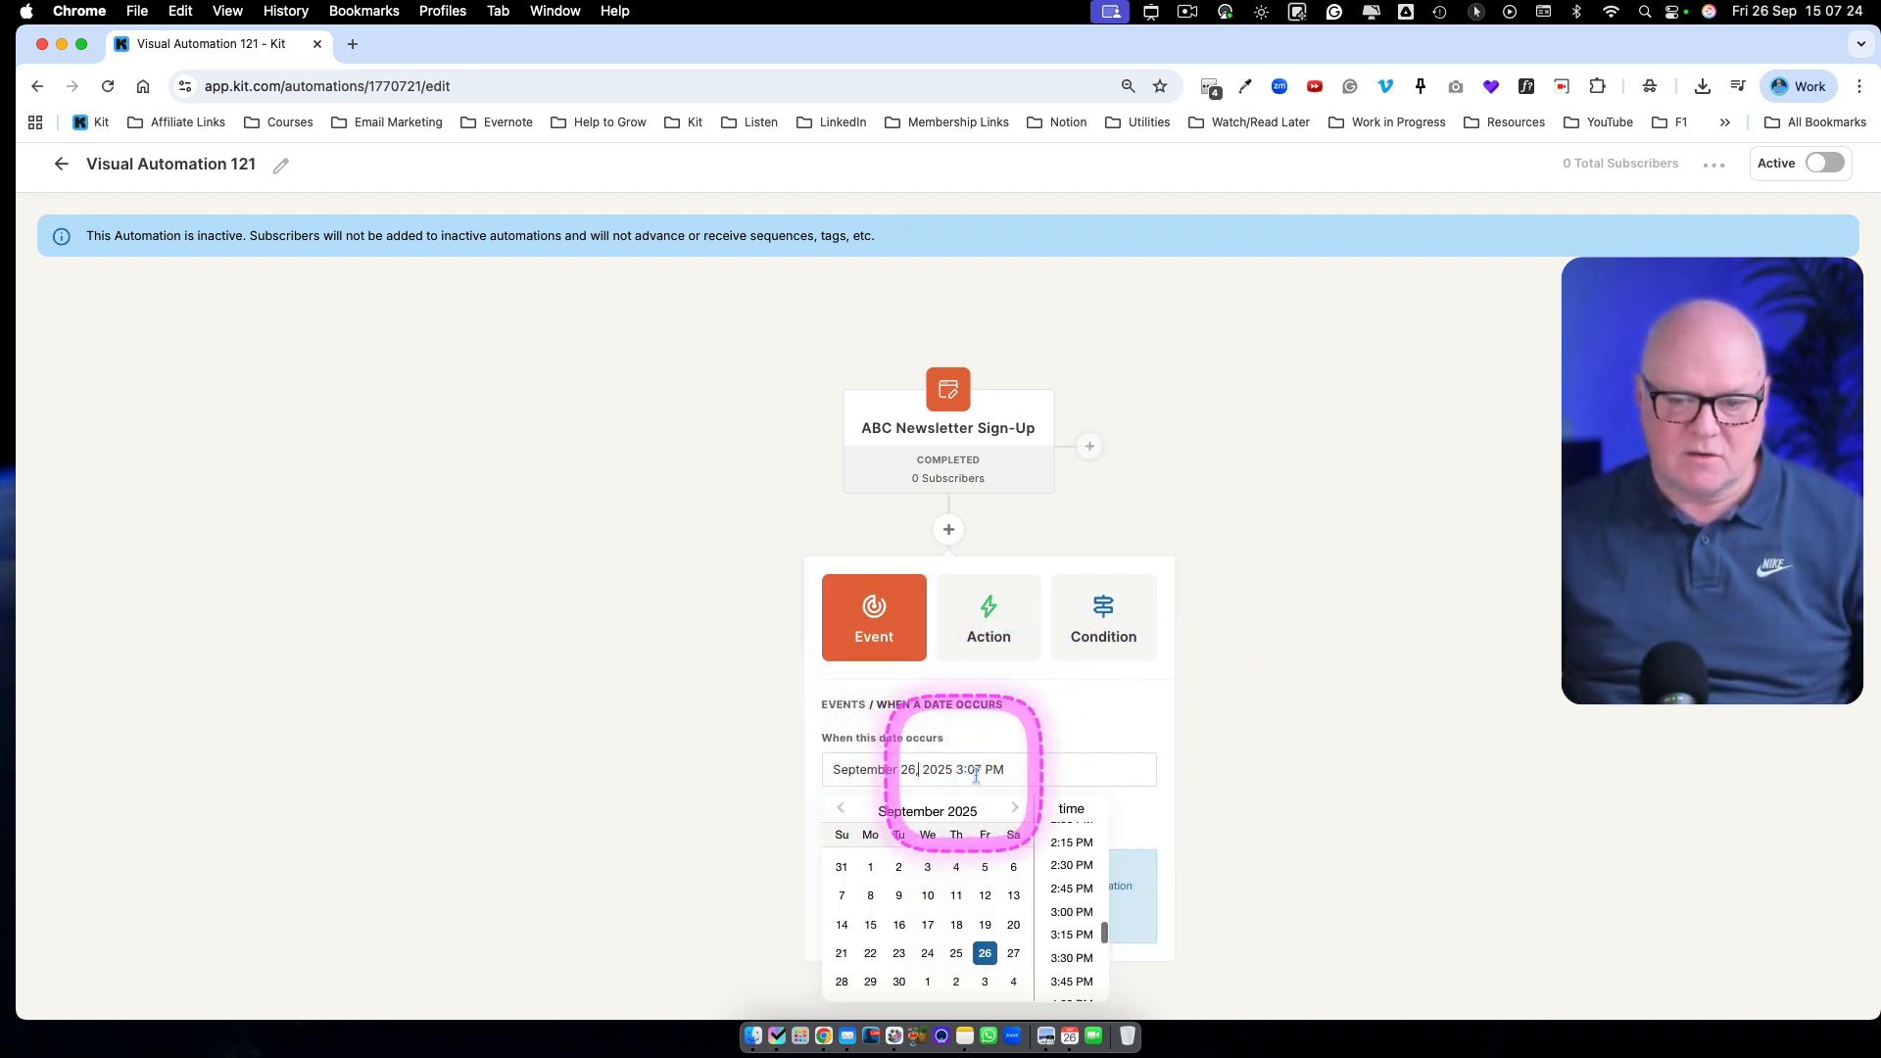
pyautogui.click(1014, 808)
pyautogui.click(1014, 808)
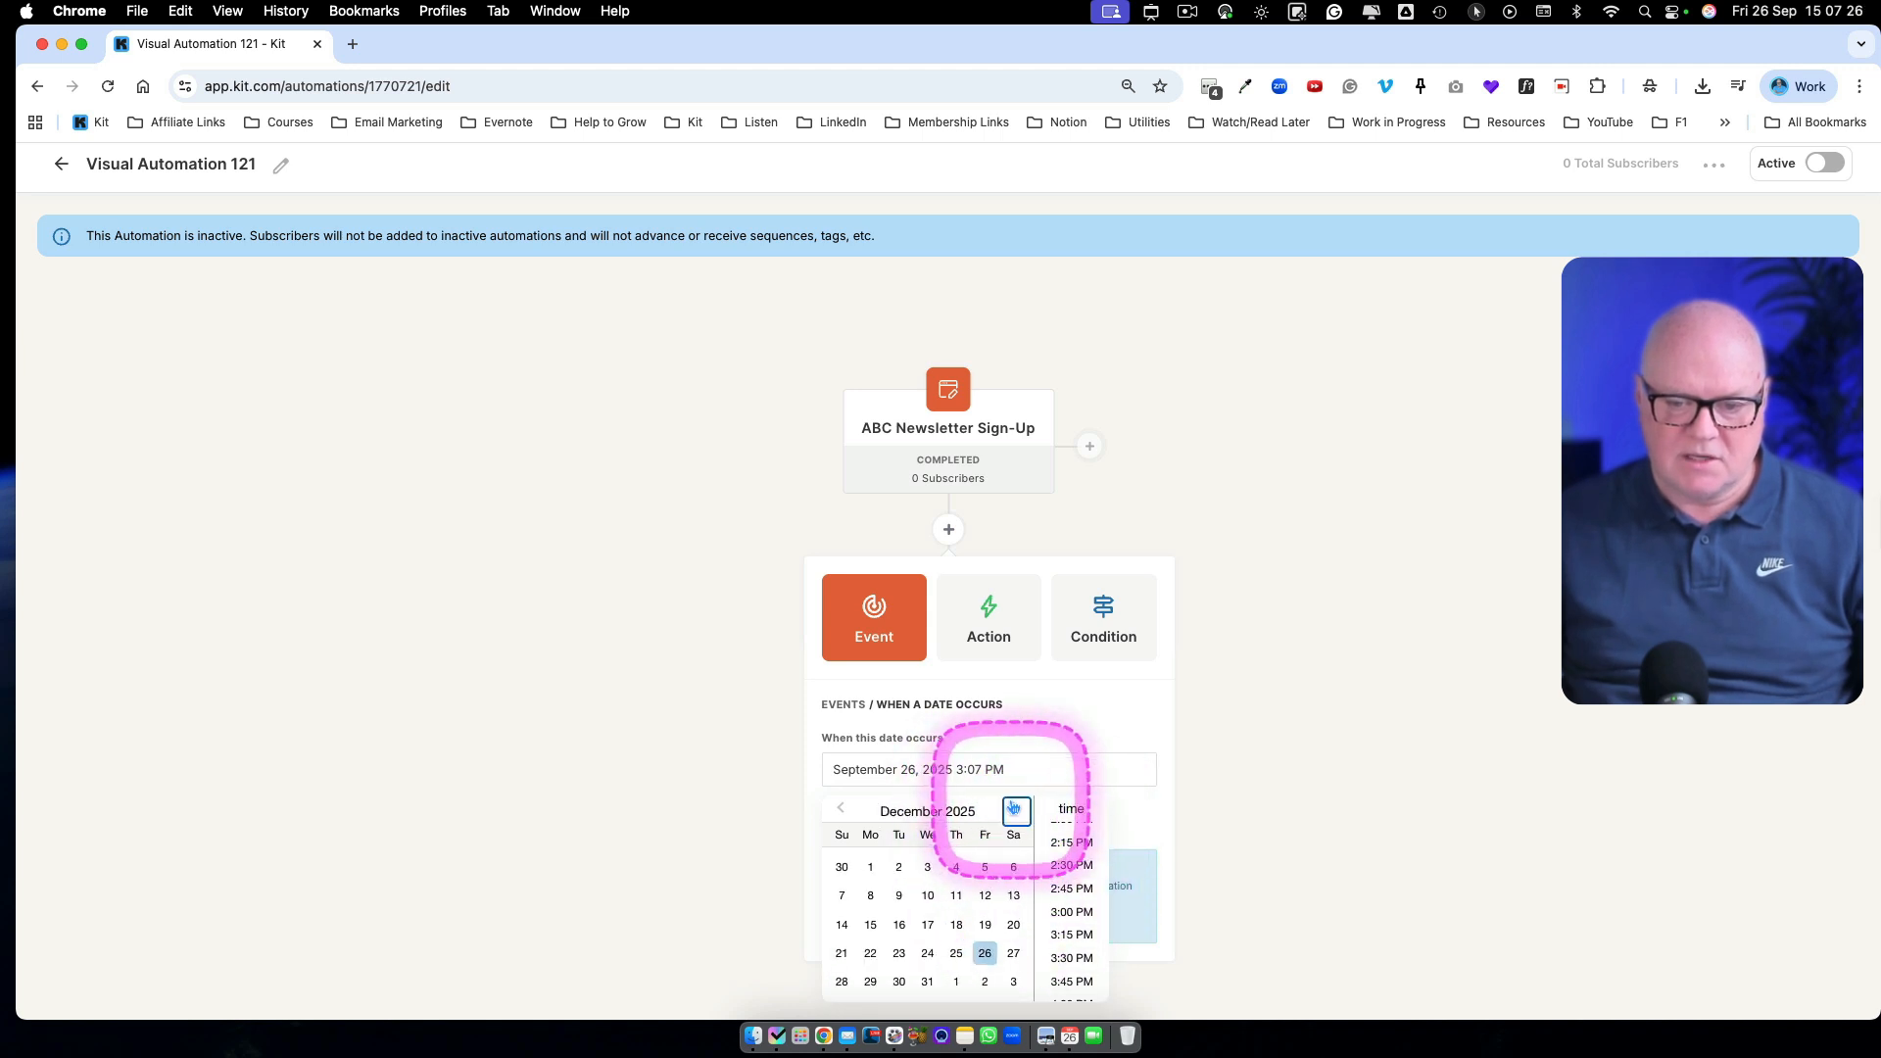
pyautogui.click(1014, 808)
pyautogui.click(1013, 809)
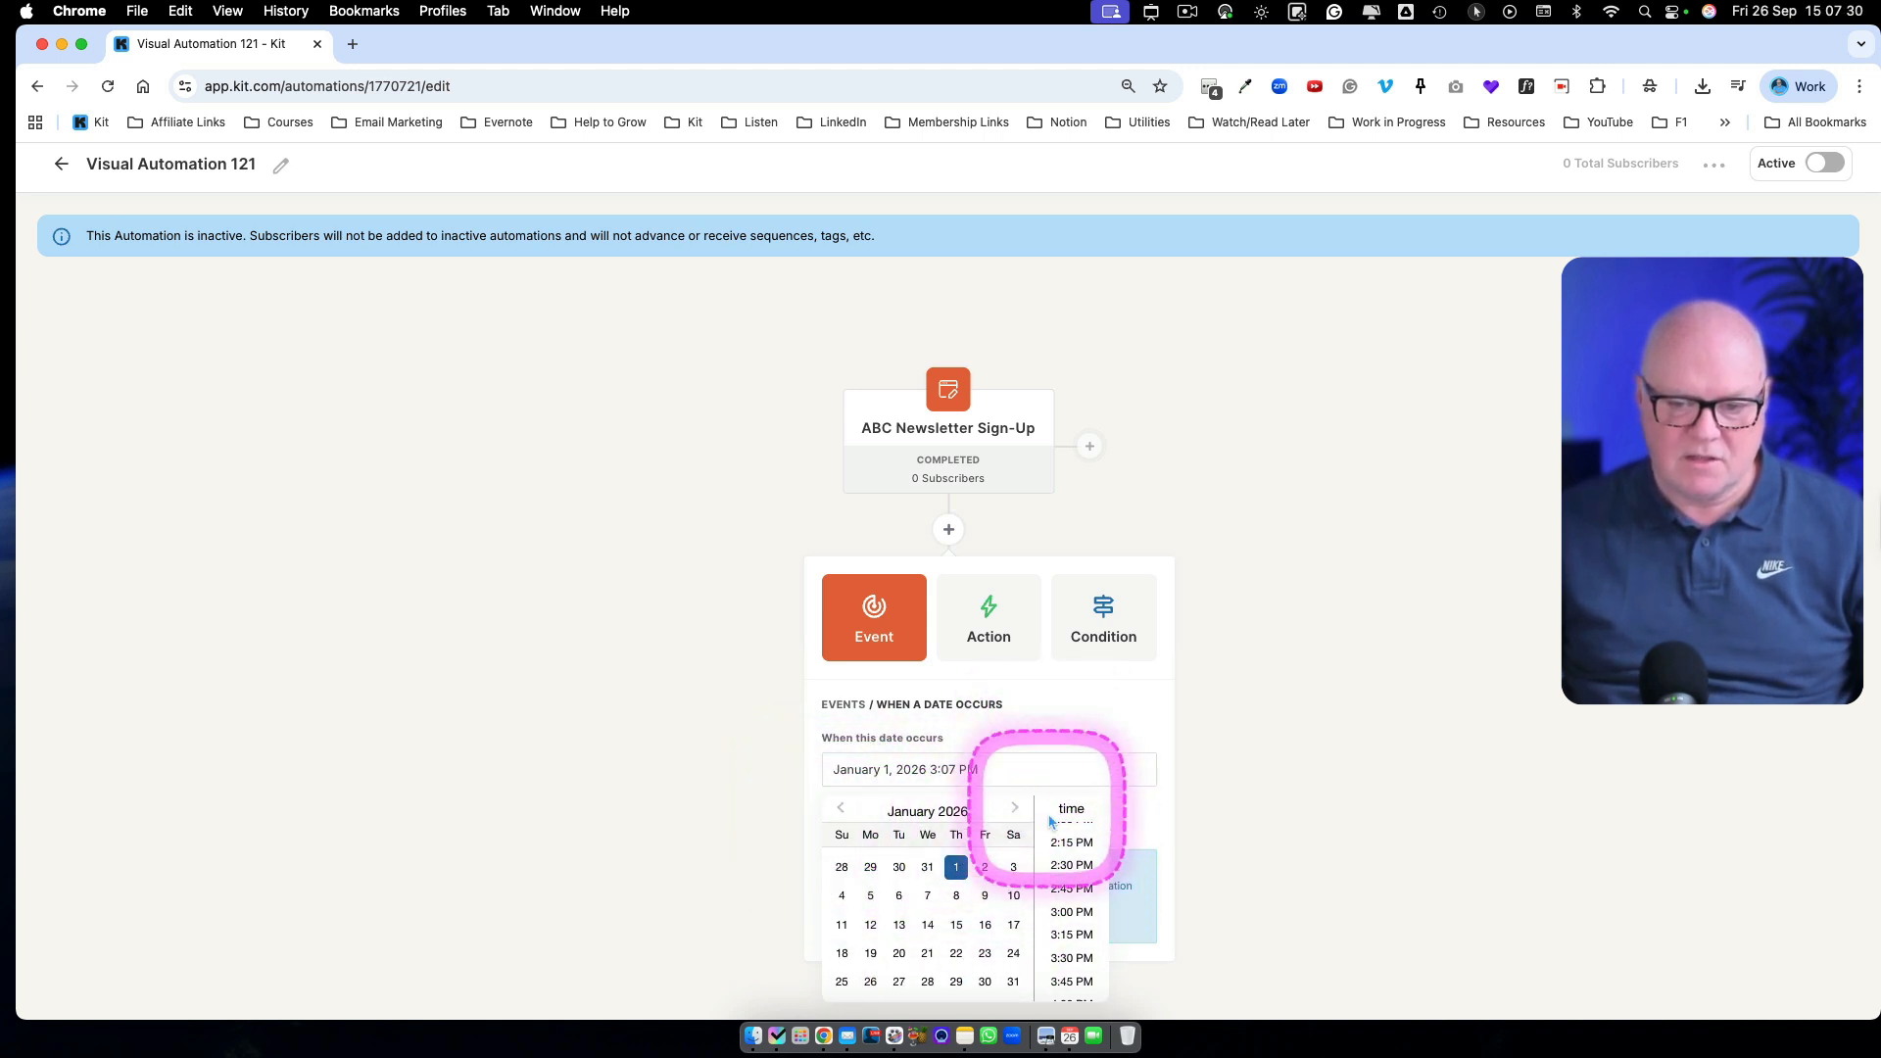
# - Set the date event's time to 12:00 AM and add the event to the automation
pyautogui.scroll(2, 1072, 870)
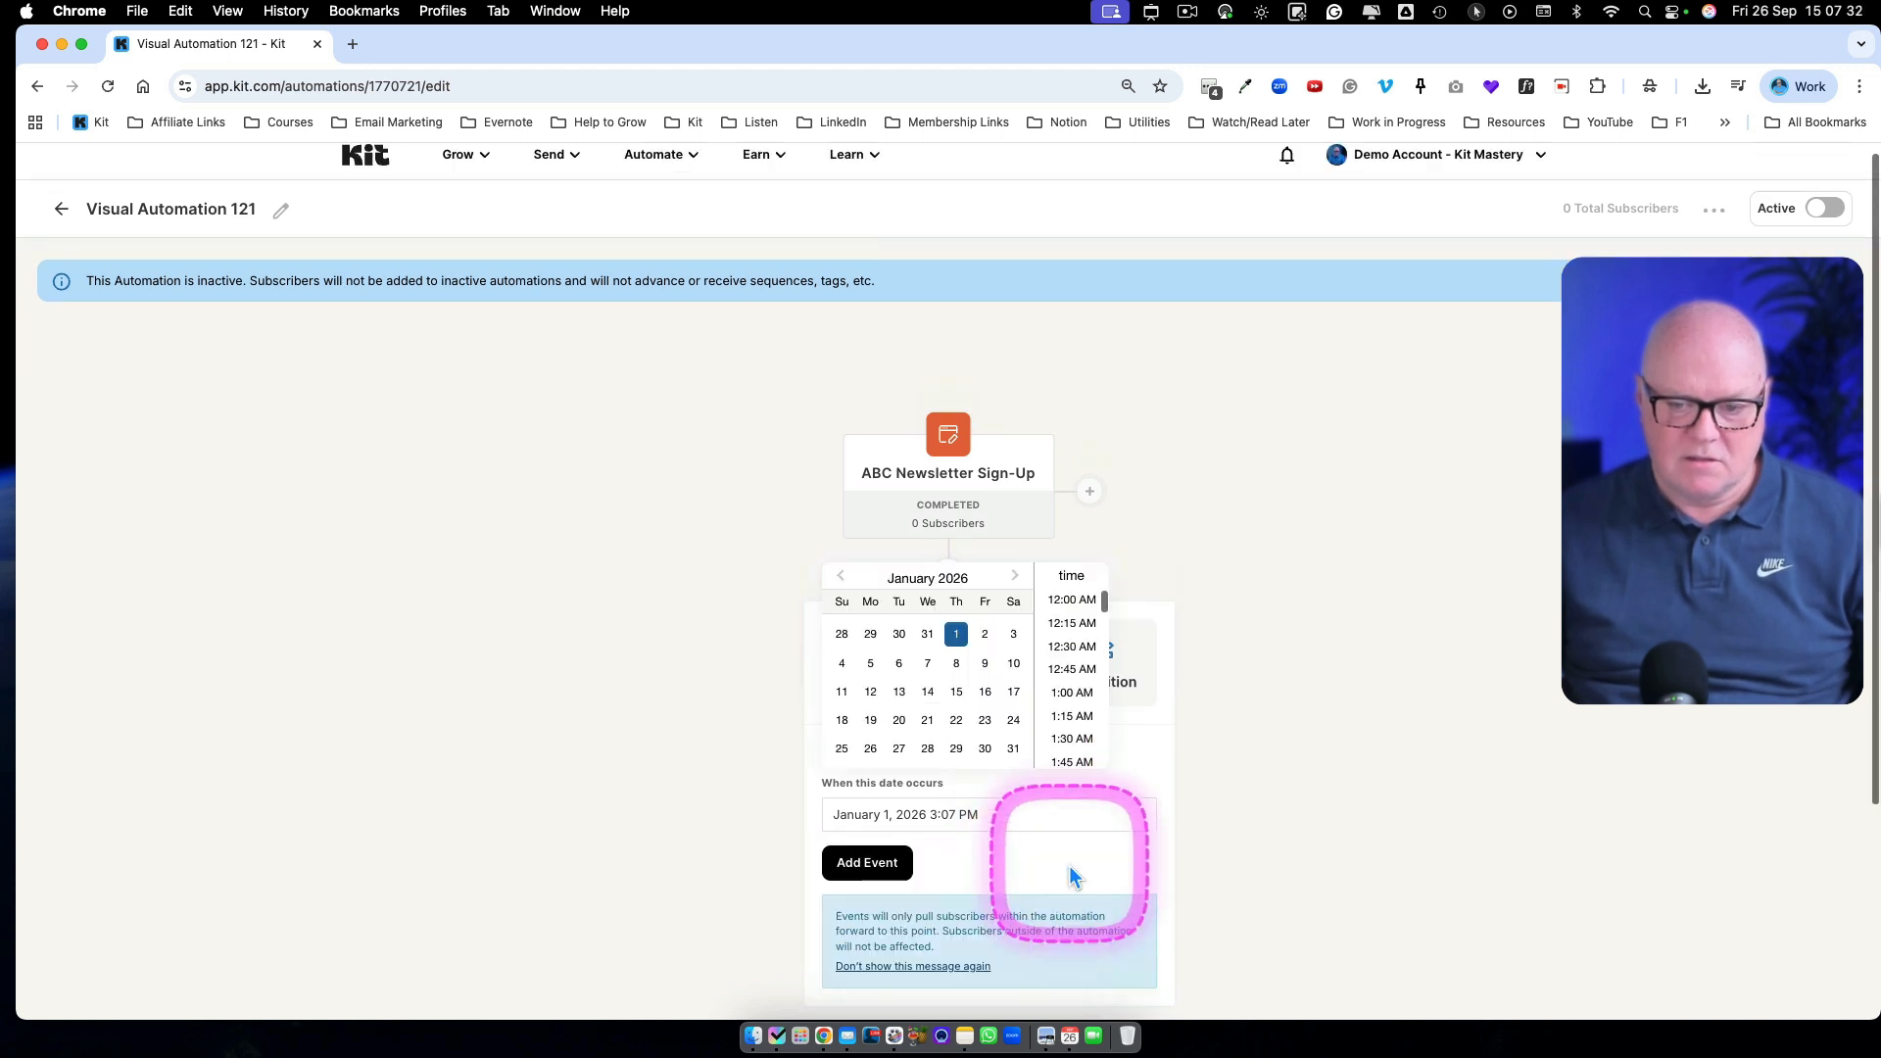
pyautogui.scroll(-3, 1069, 866)
pyautogui.click(1069, 614)
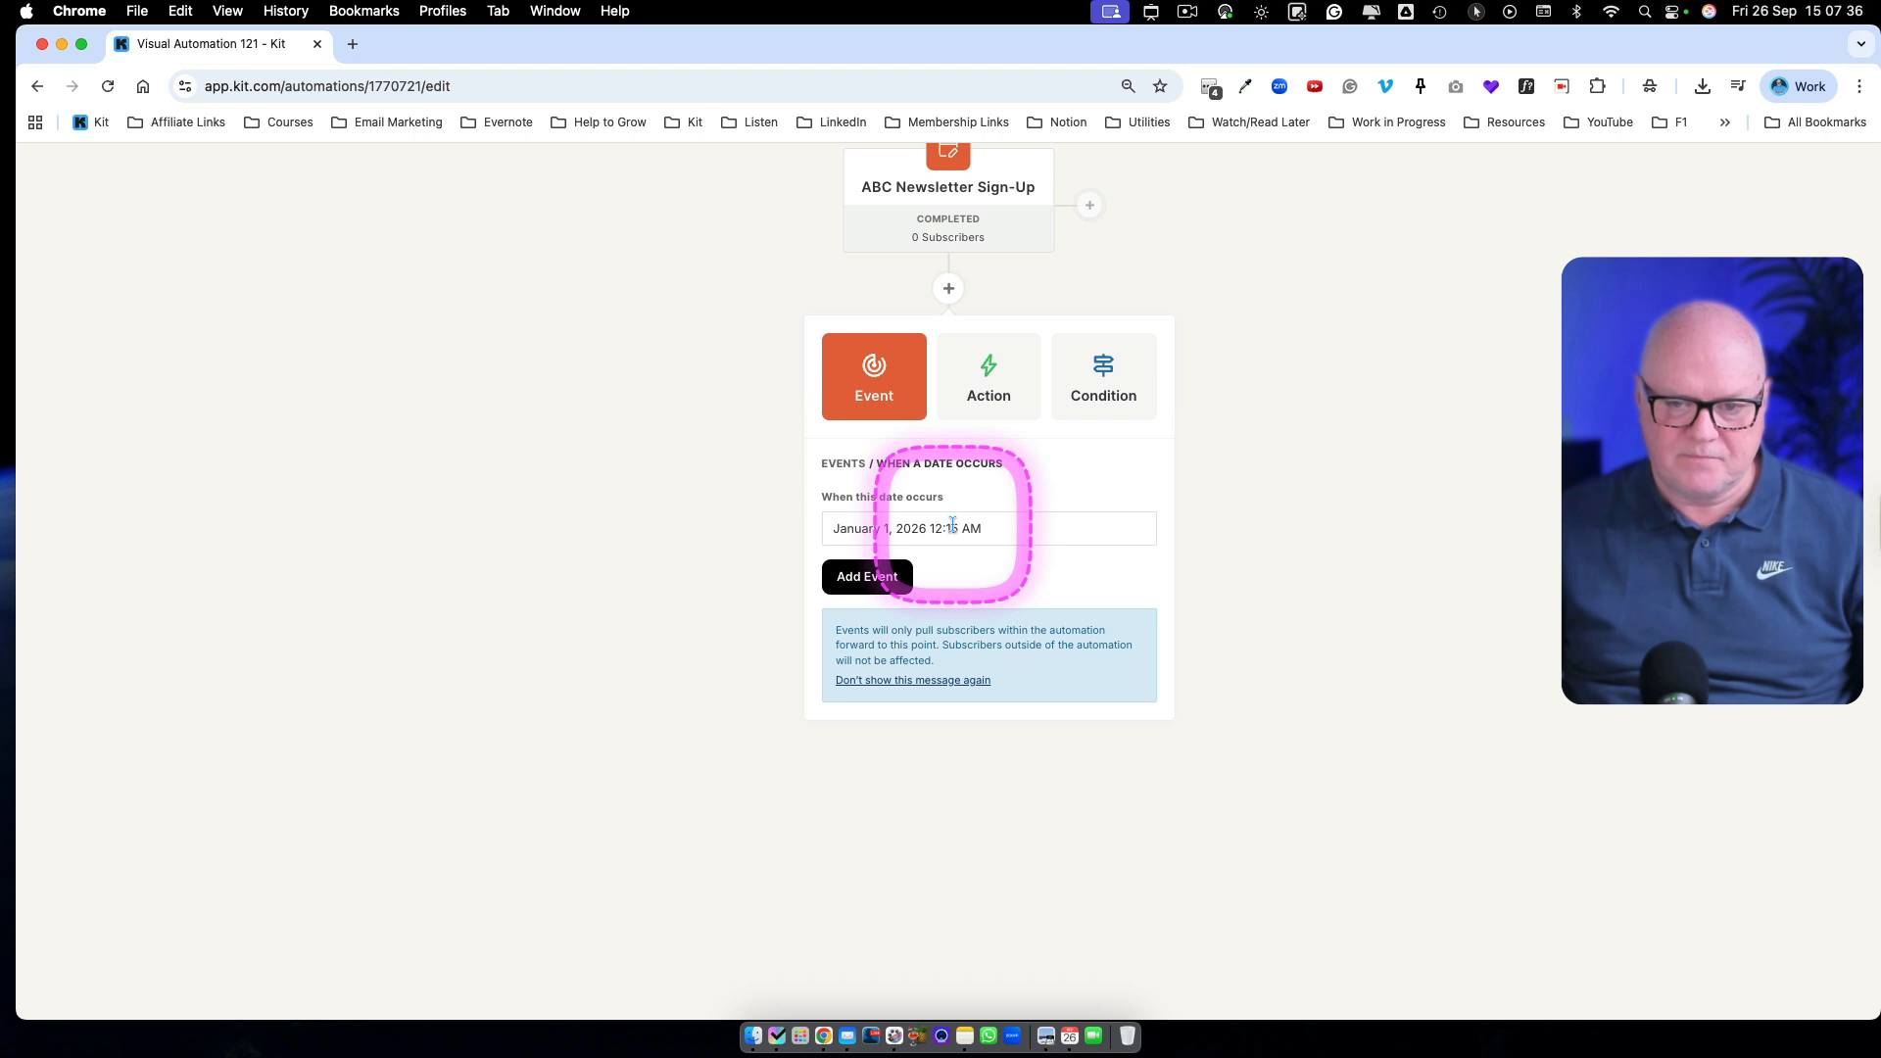
pyautogui.click(952, 528)
pyautogui.click(1059, 596)
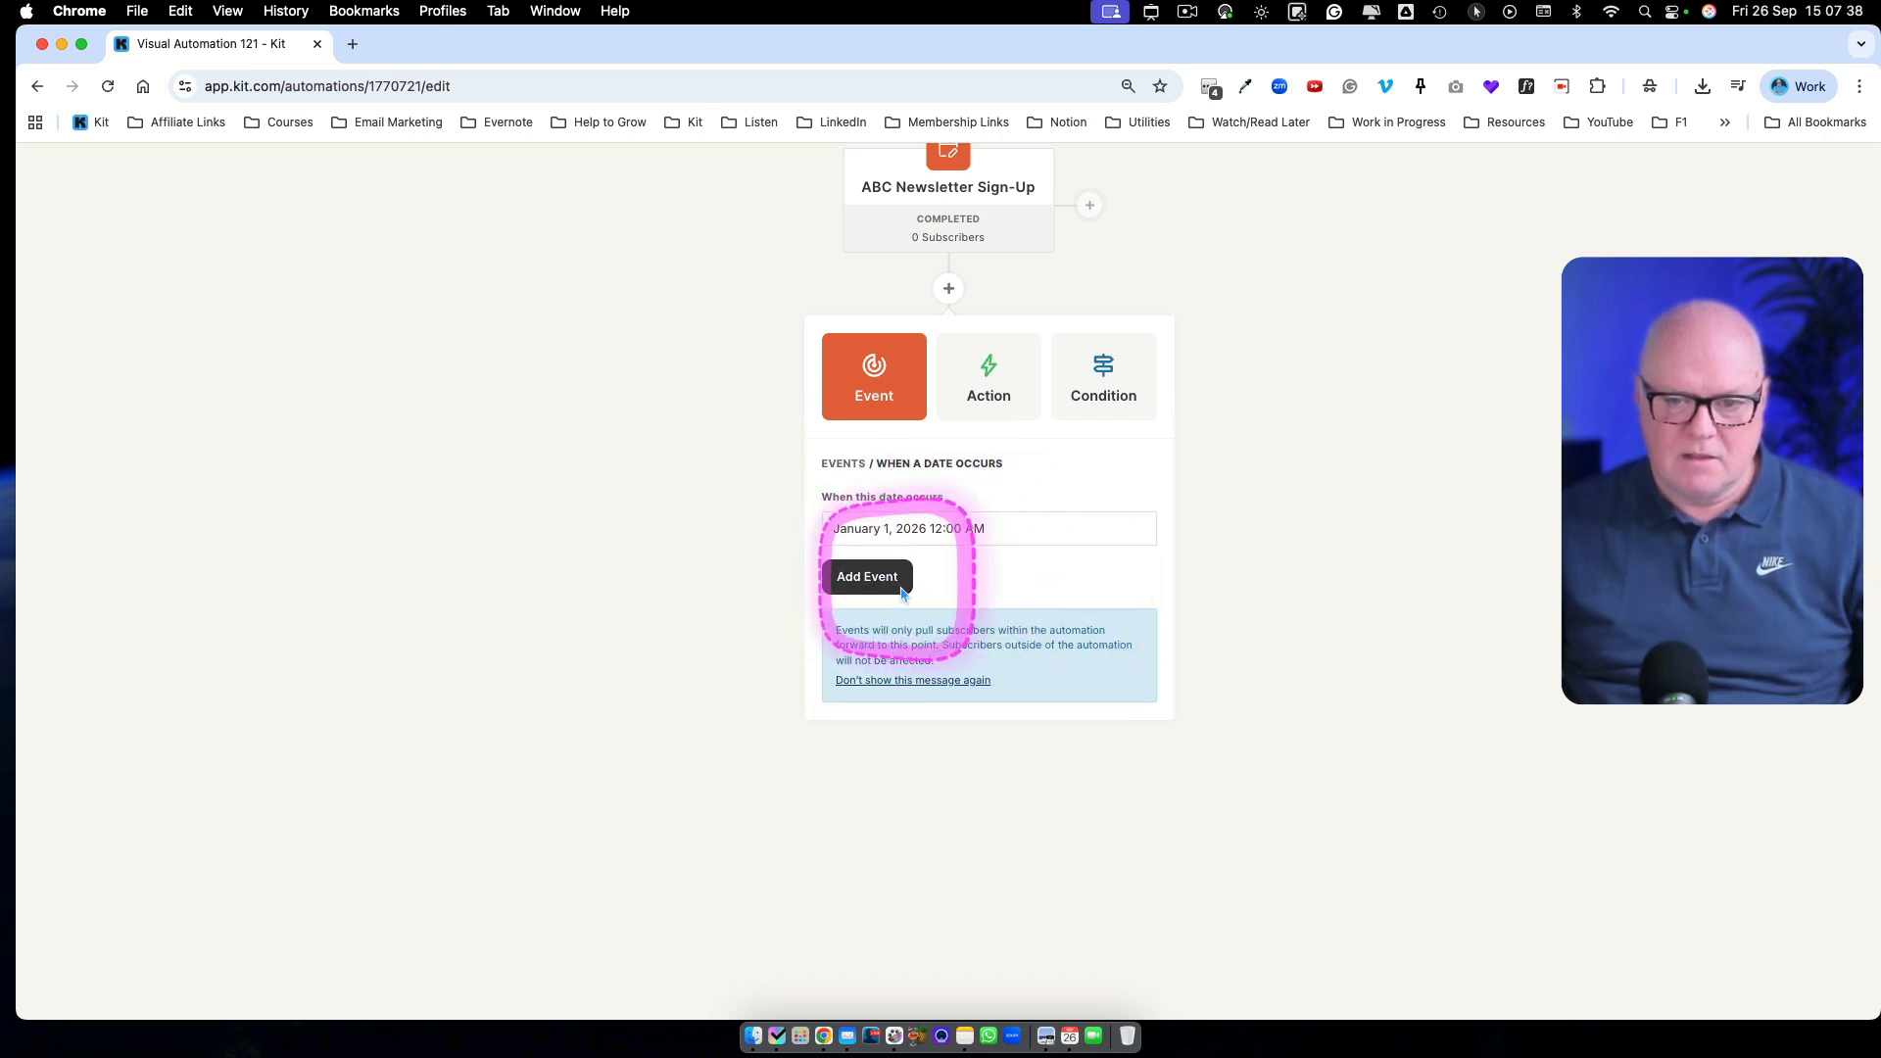
pyautogui.click(865, 576)
pyautogui.scroll(5, 1083, 571)
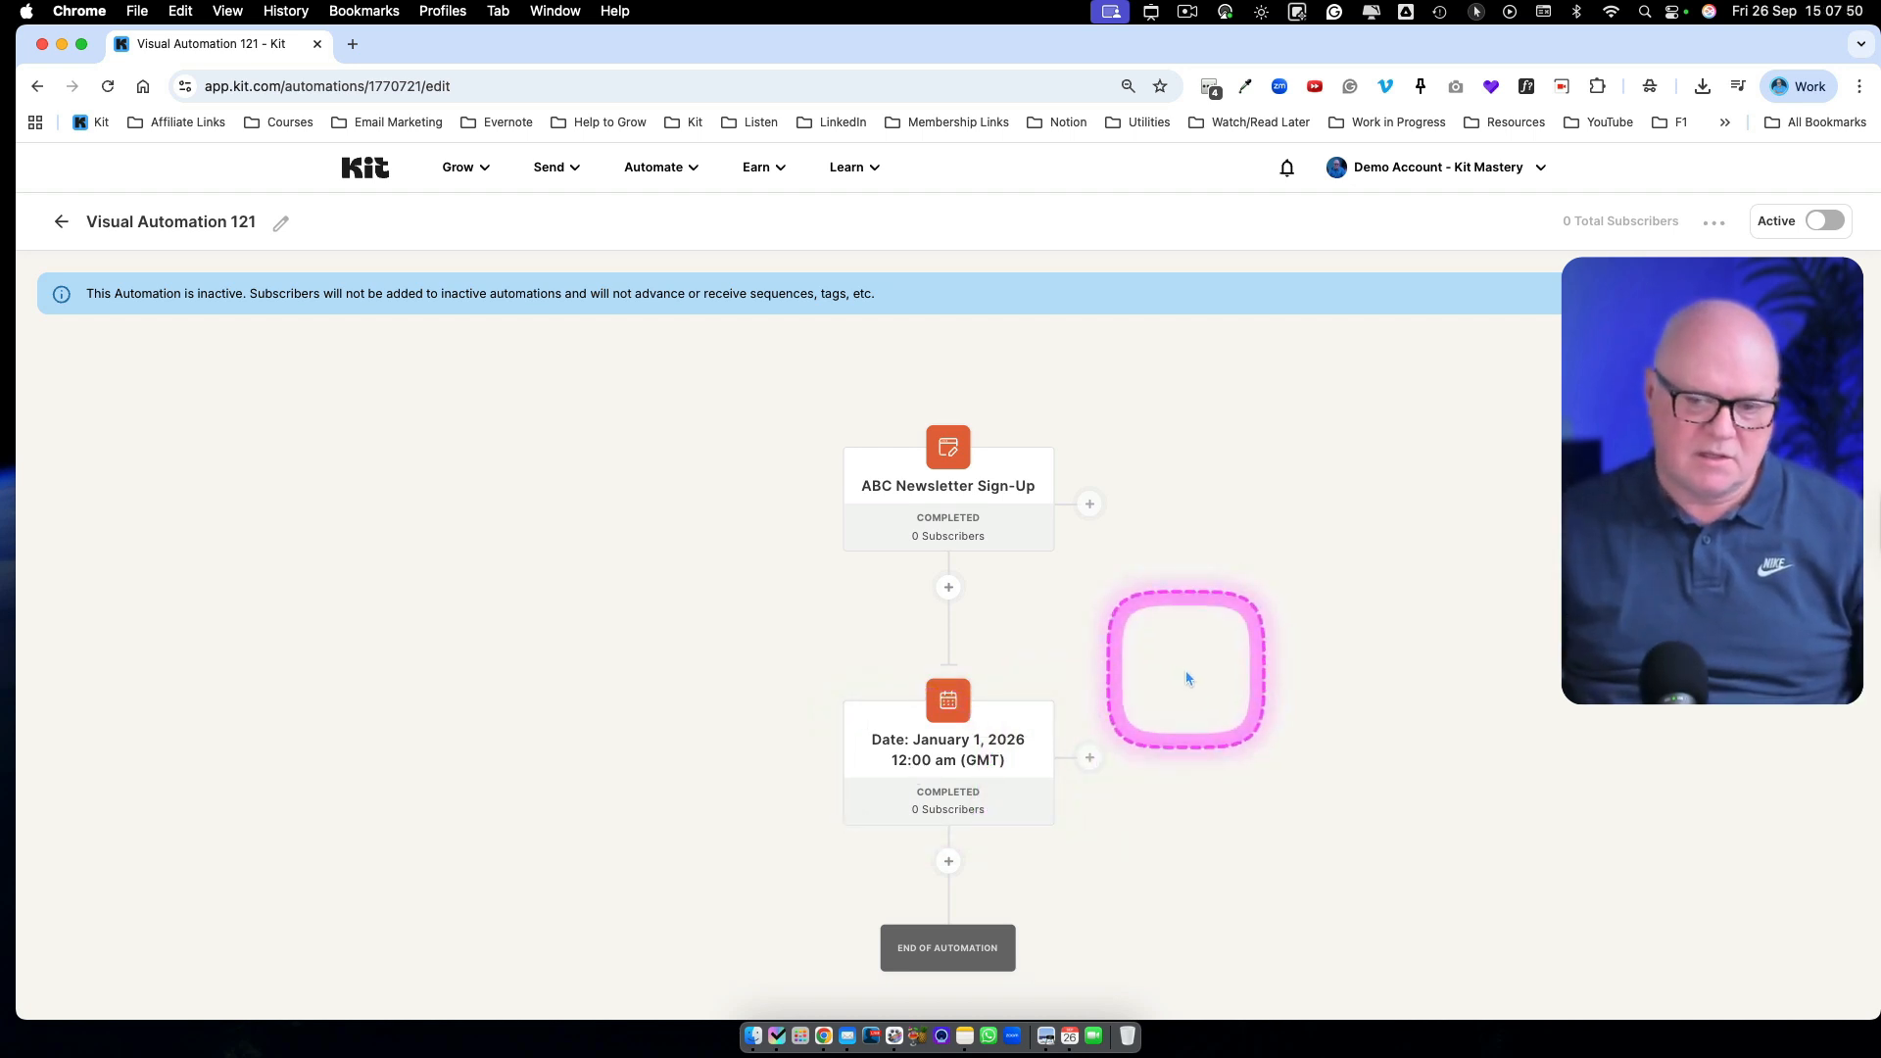
# - Delete the January 1, 2026 date event from the automation
pyautogui.scroll(-3, 1185, 676)
pyautogui.scroll(-2, 1264, 676)
pyautogui.scroll(2, 1271, 672)
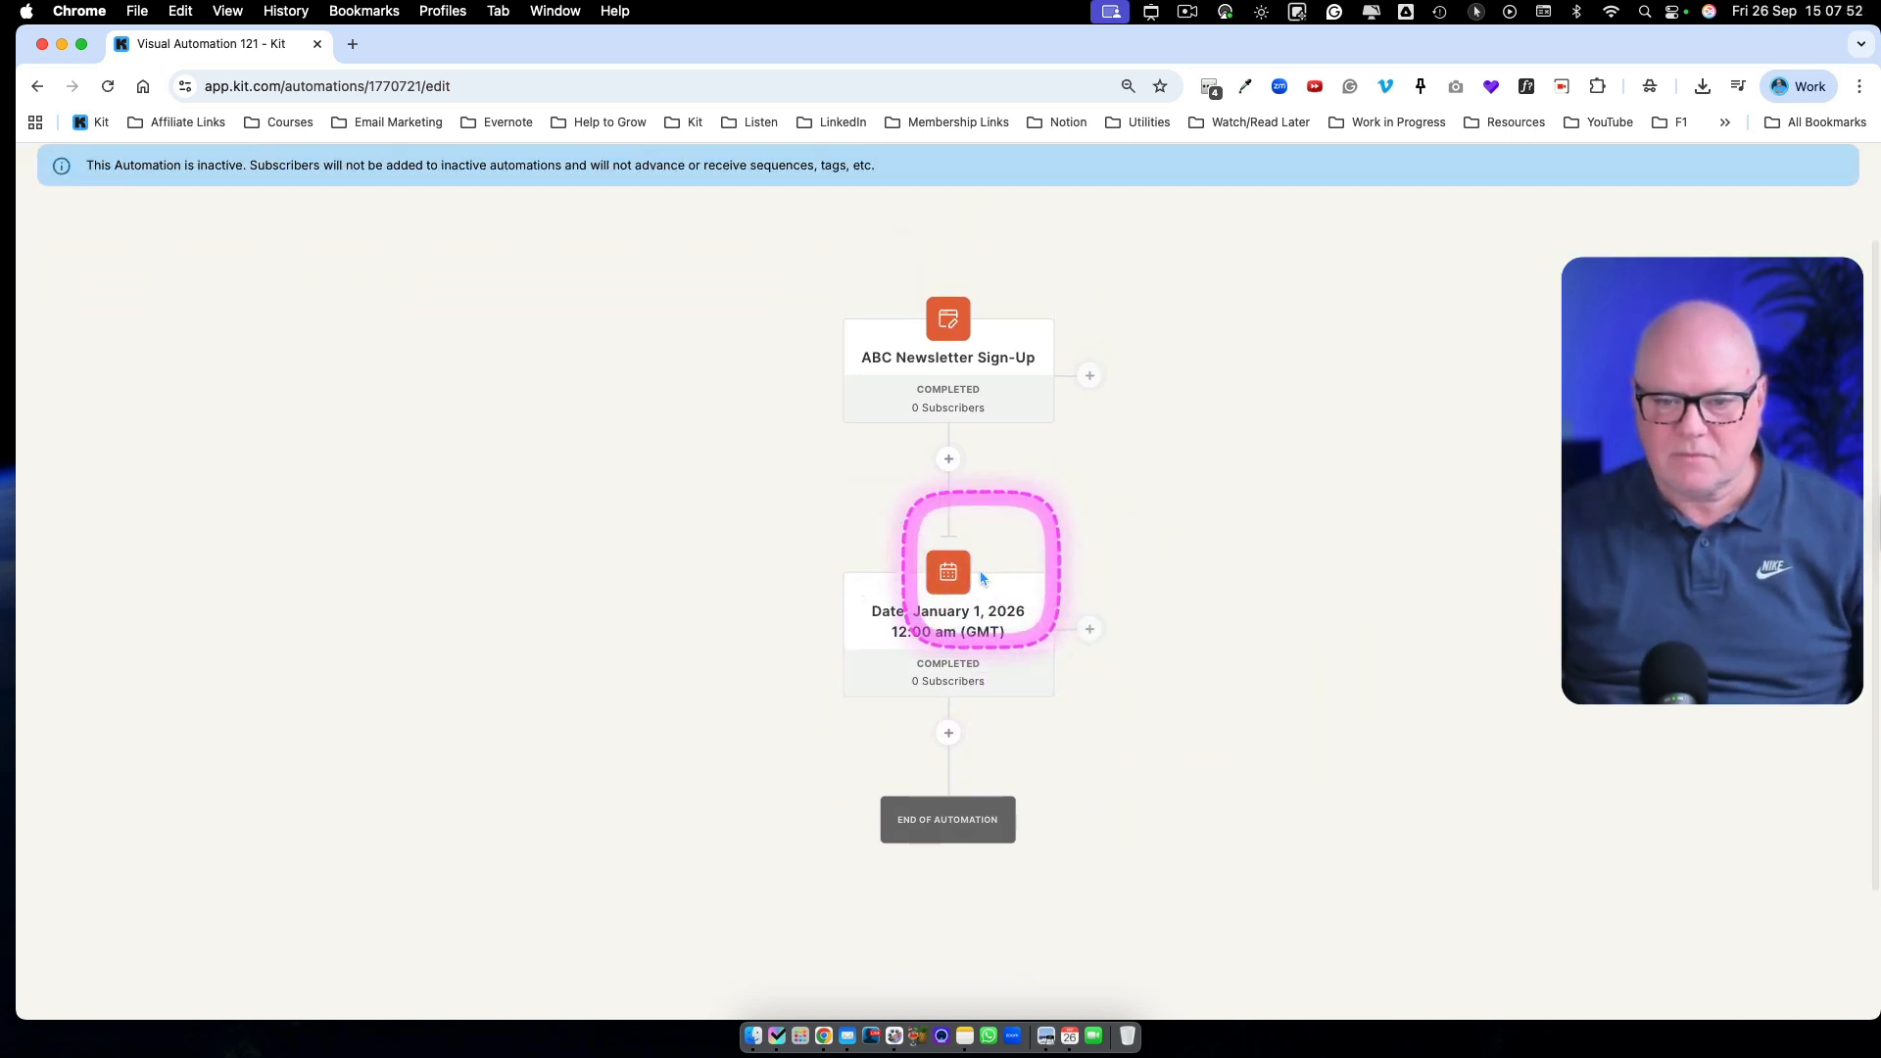
pyautogui.click(987, 611)
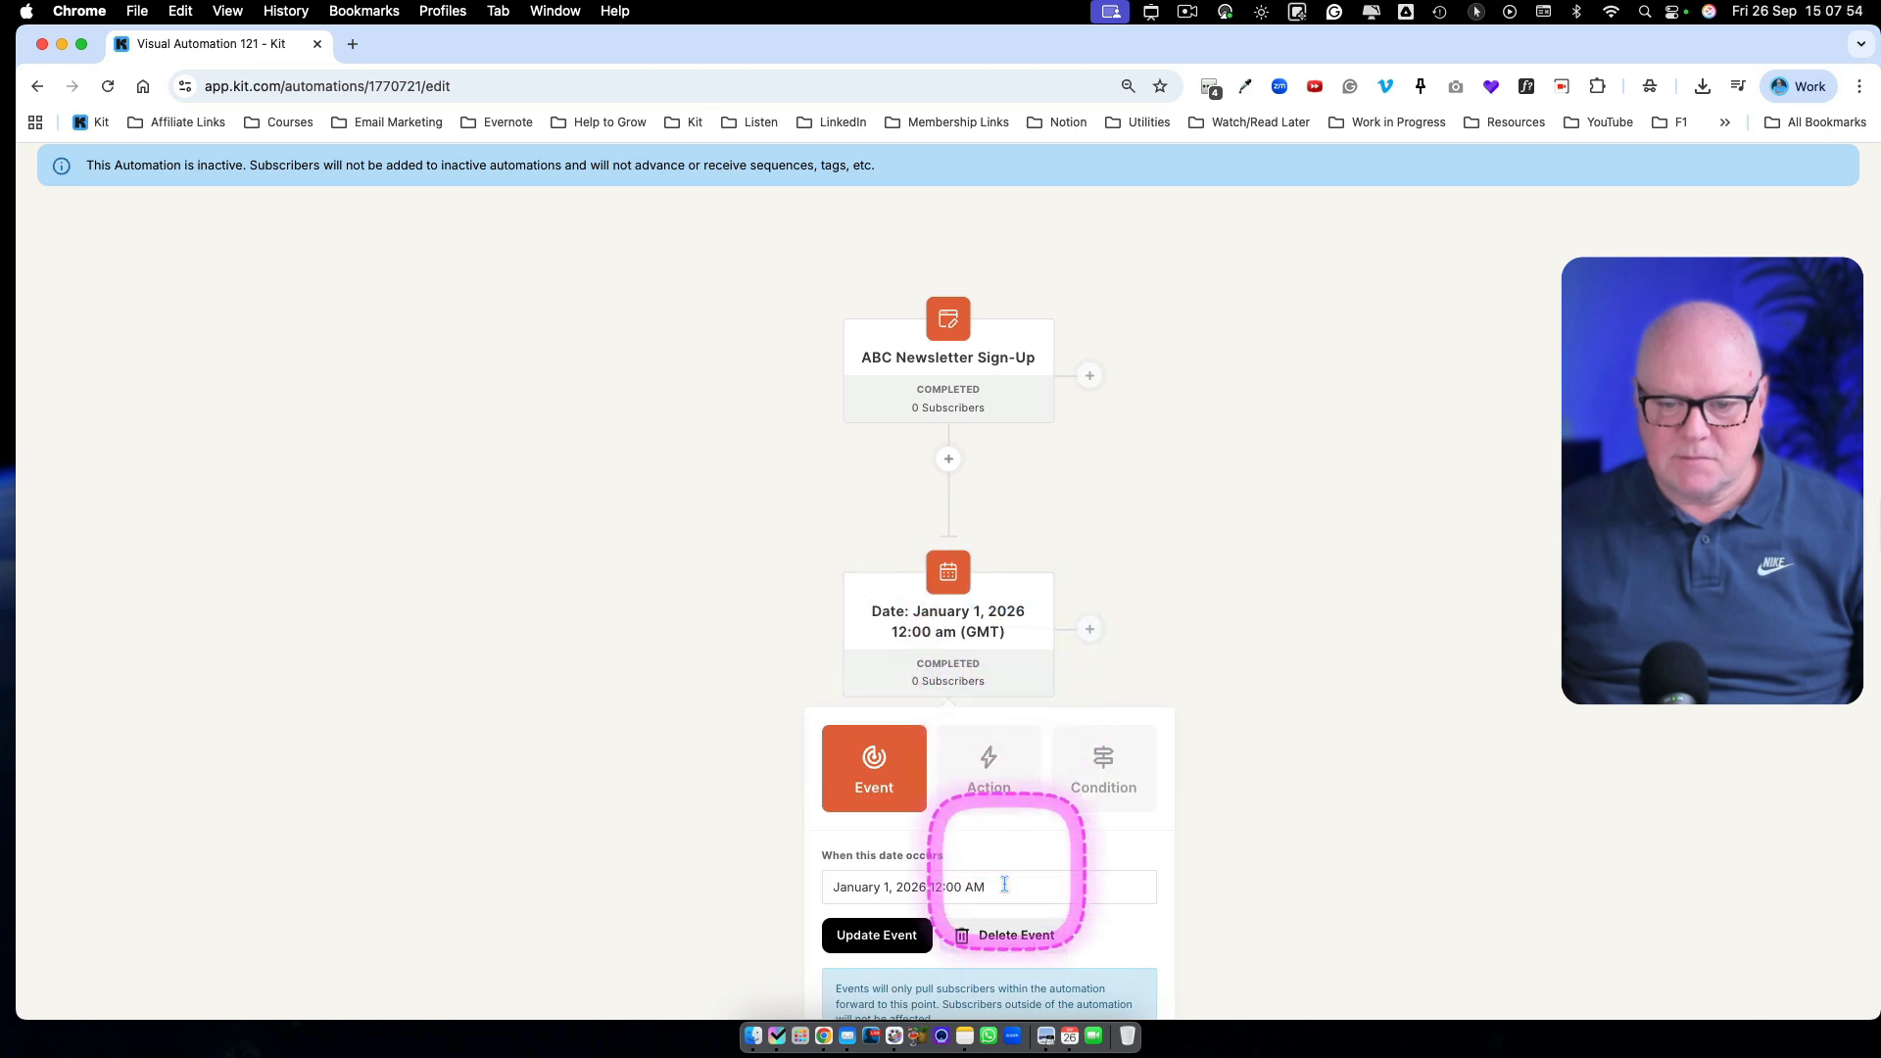
pyautogui.click(1009, 921)
pyautogui.click(887, 662)
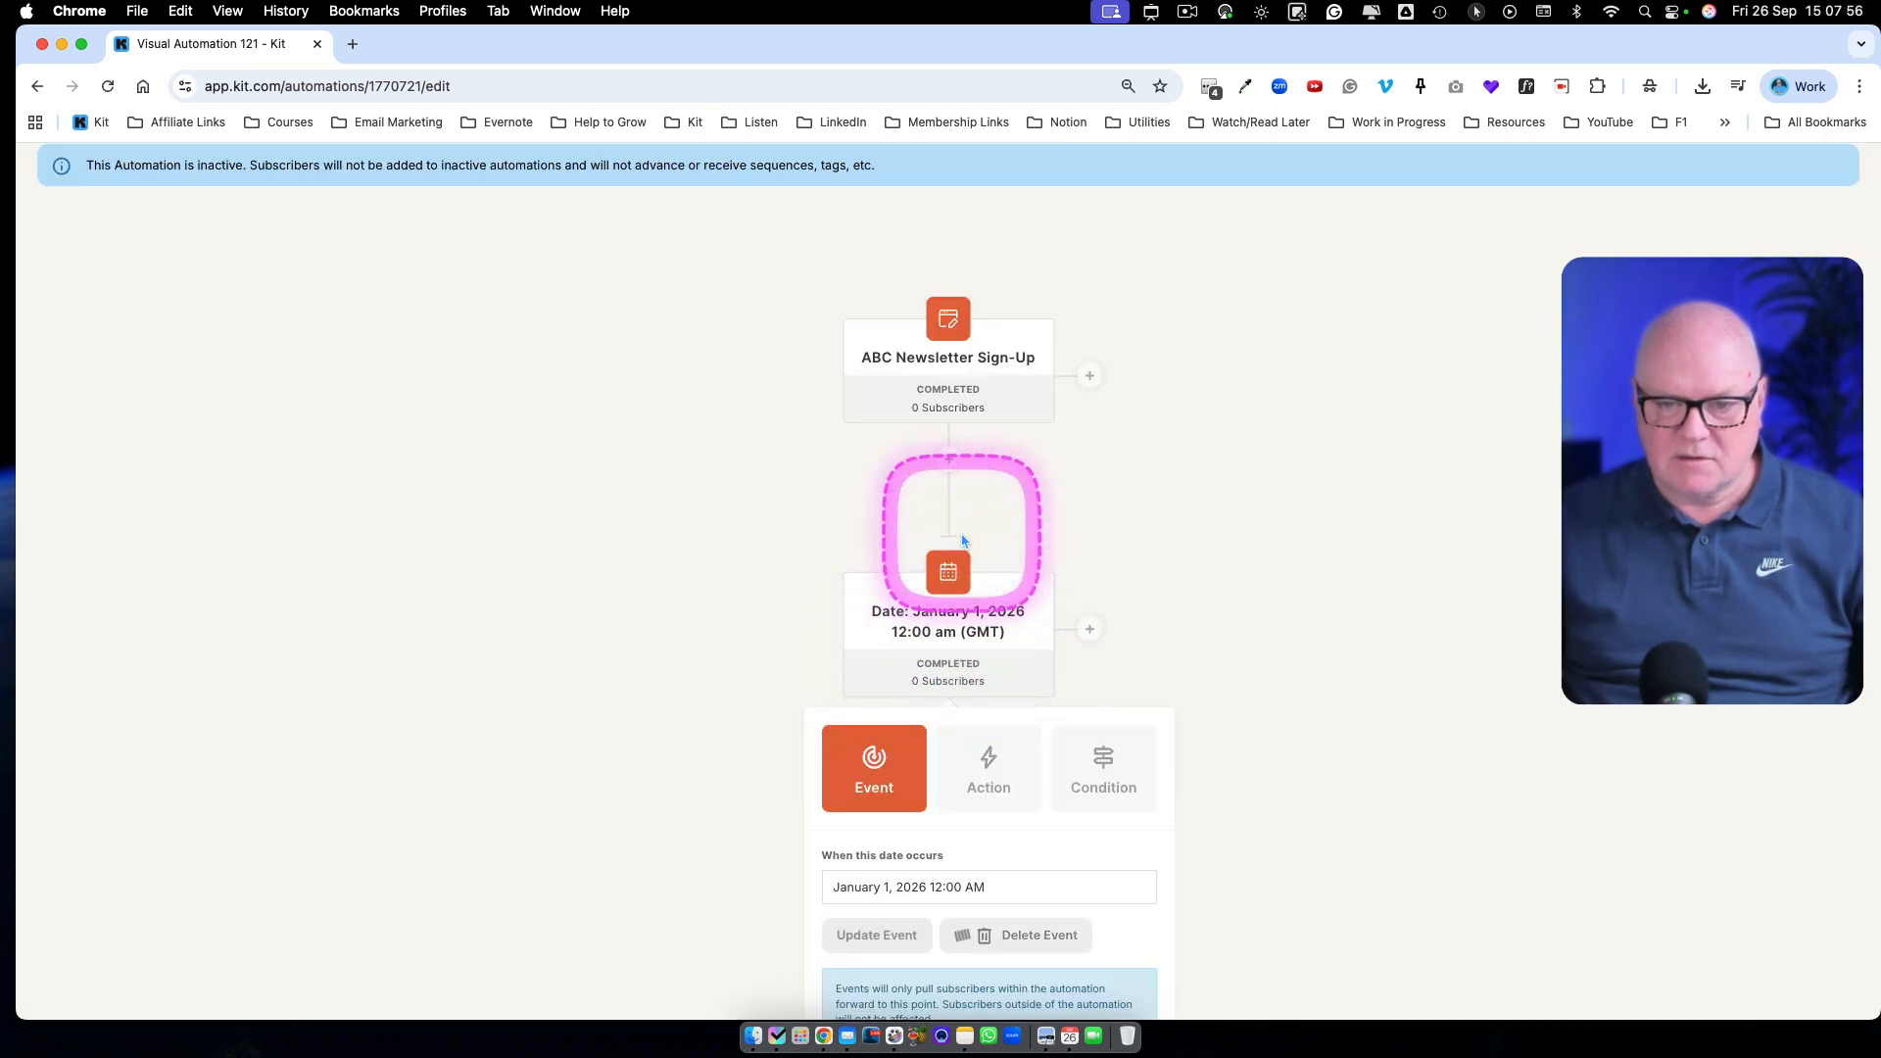
# - Reopen the step options below ABC Newsletter Sign-Up and review the settings of the custom field event
pyautogui.click(956, 573)
pyautogui.click(898, 564)
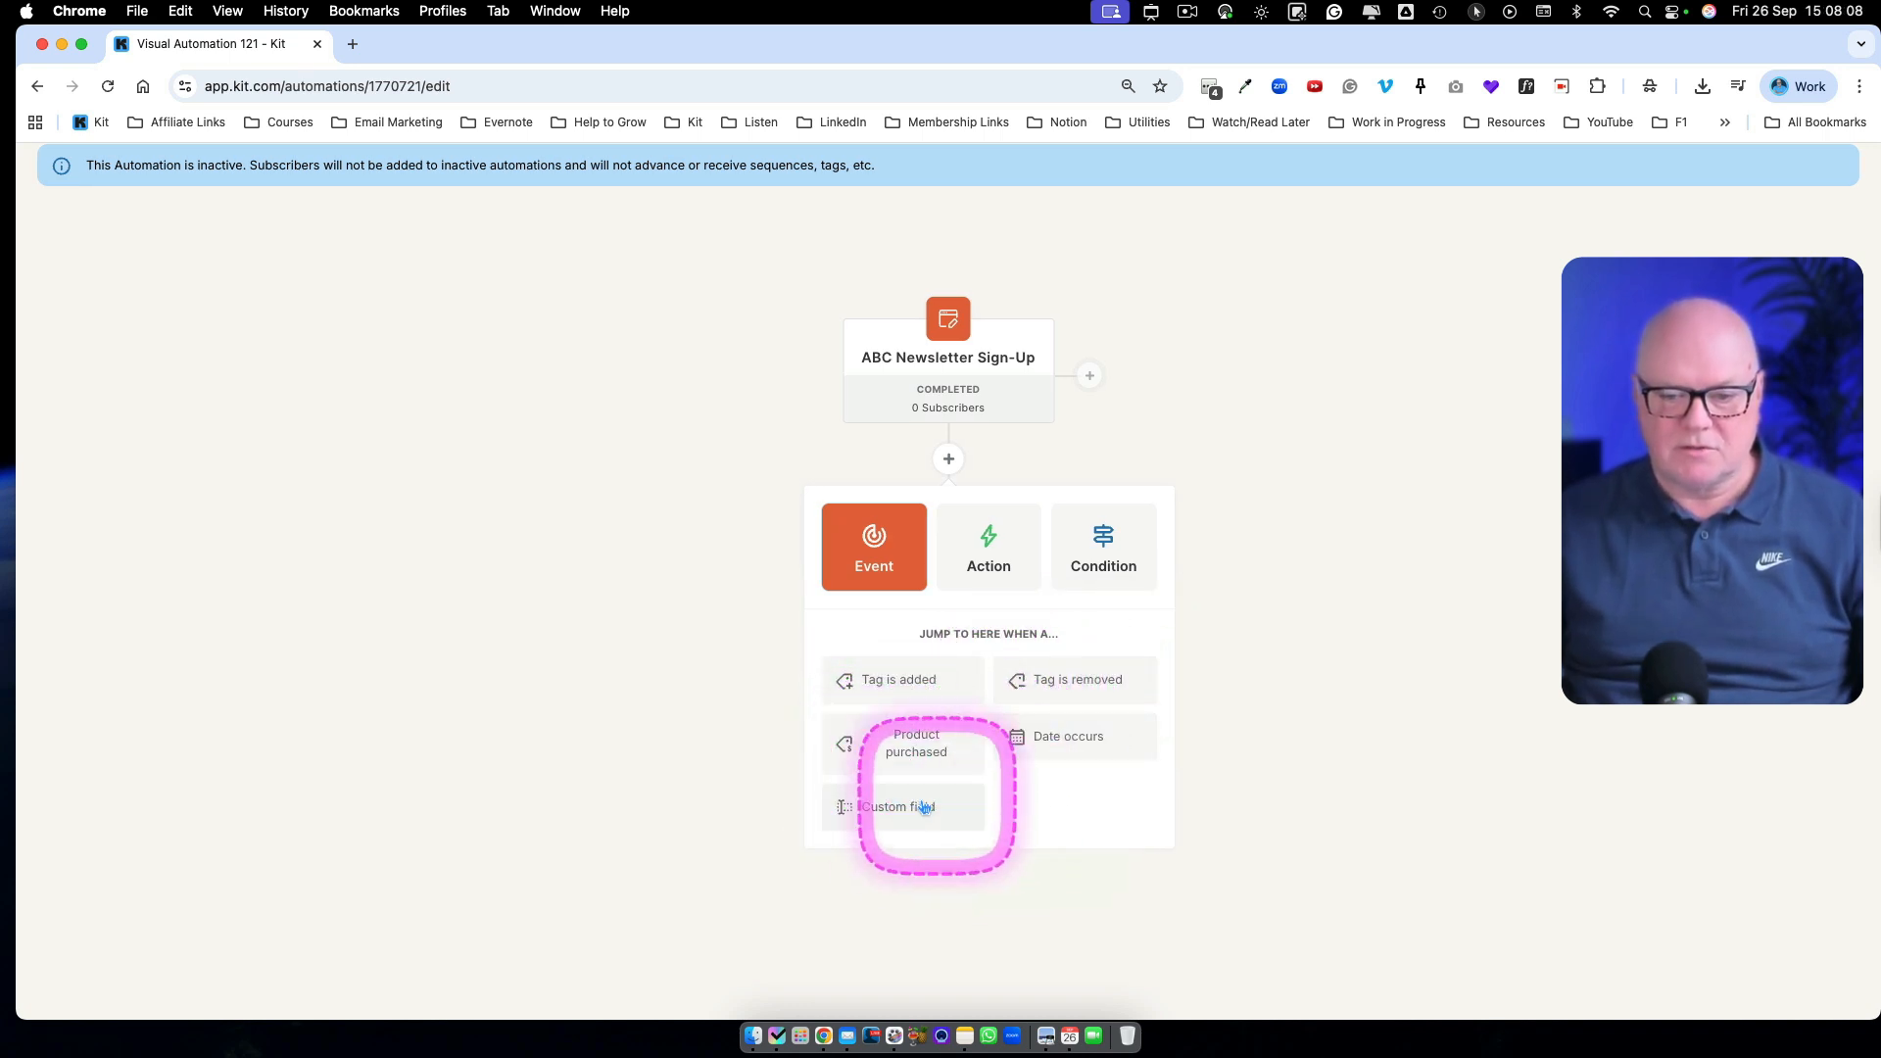
pyautogui.click(891, 818)
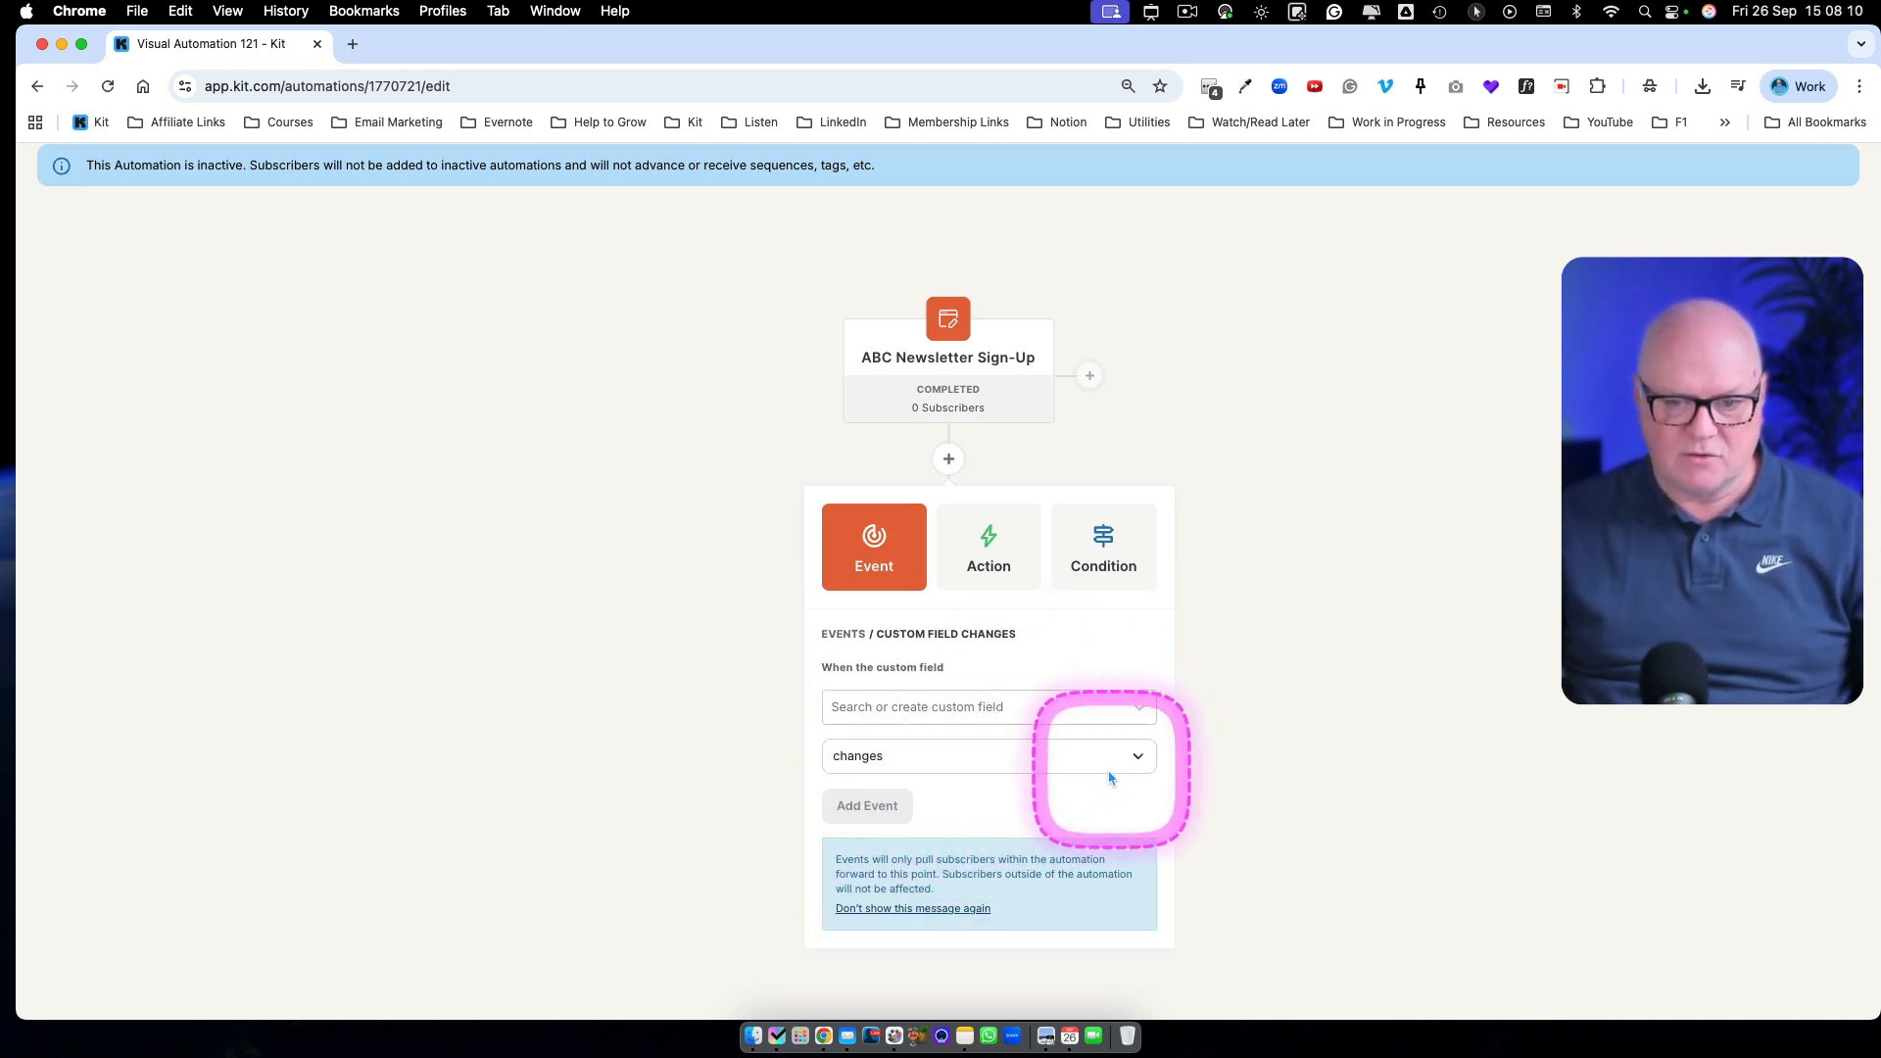
pyautogui.click(1075, 766)
pyautogui.click(1076, 764)
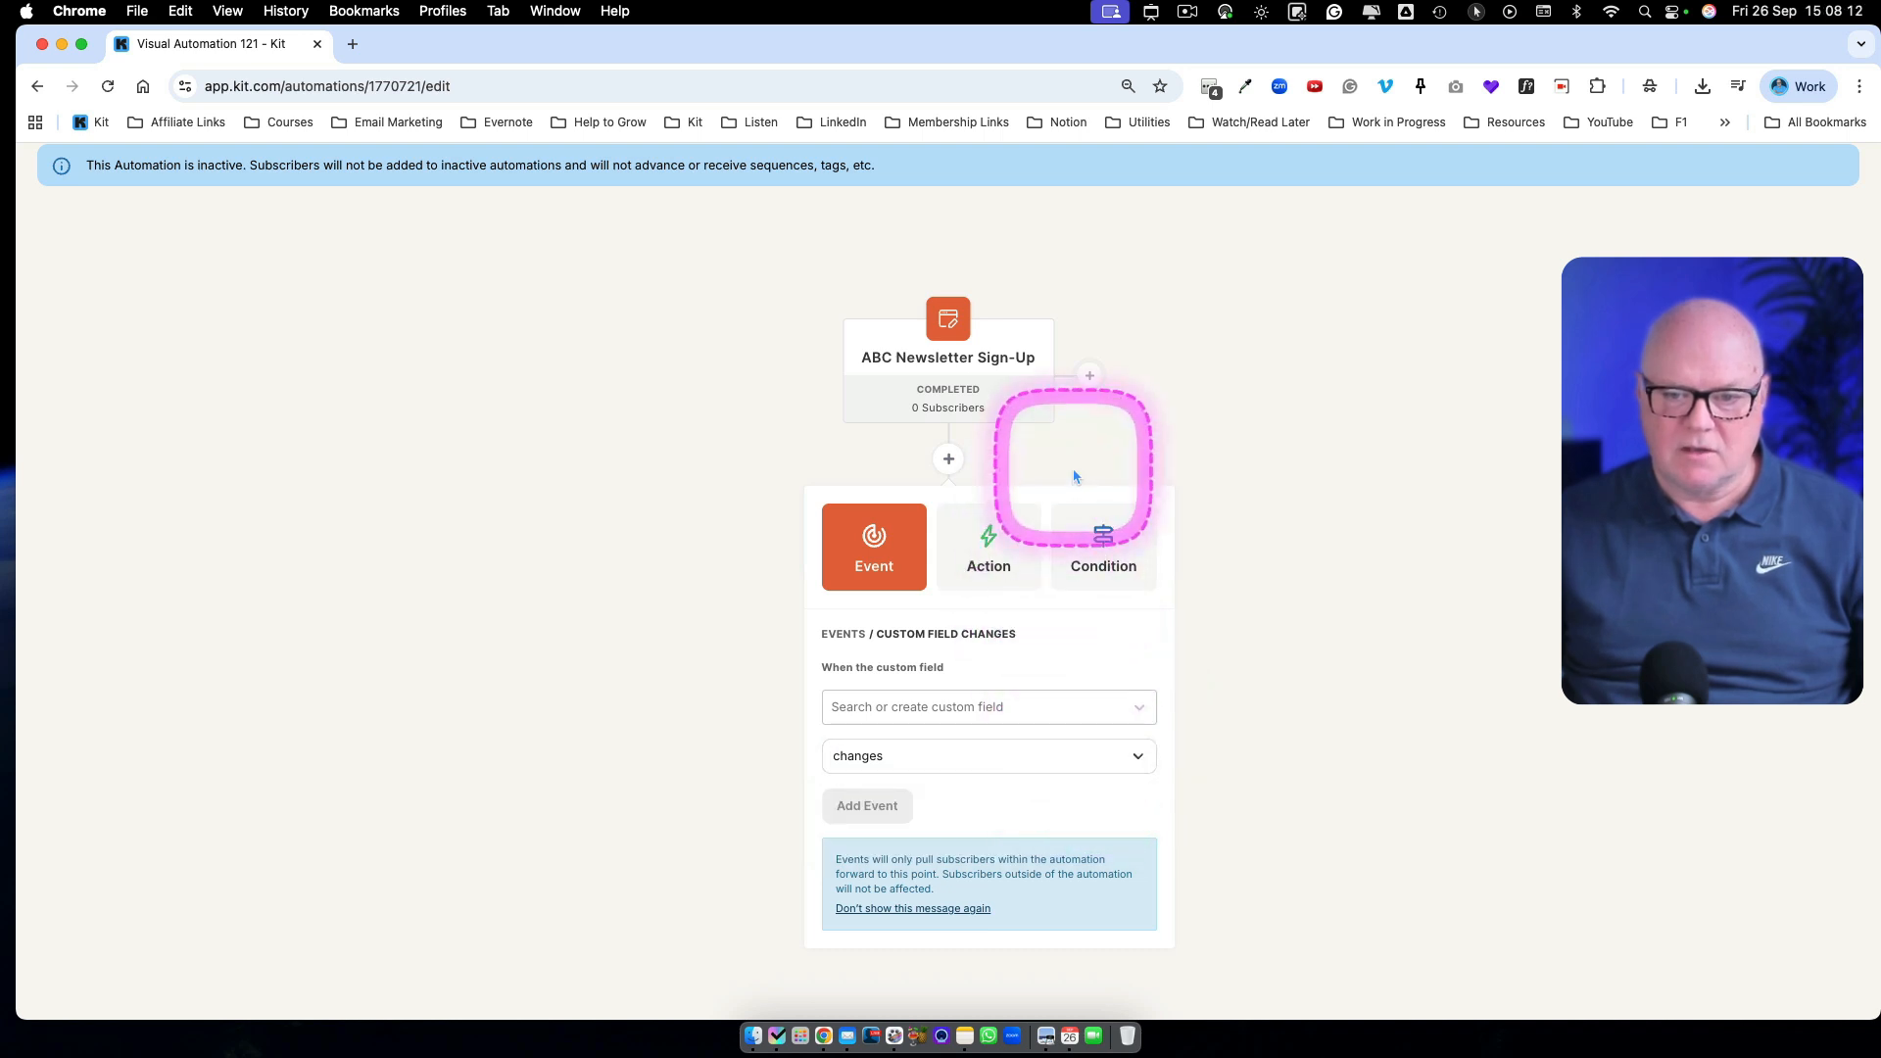
pyautogui.click(891, 553)
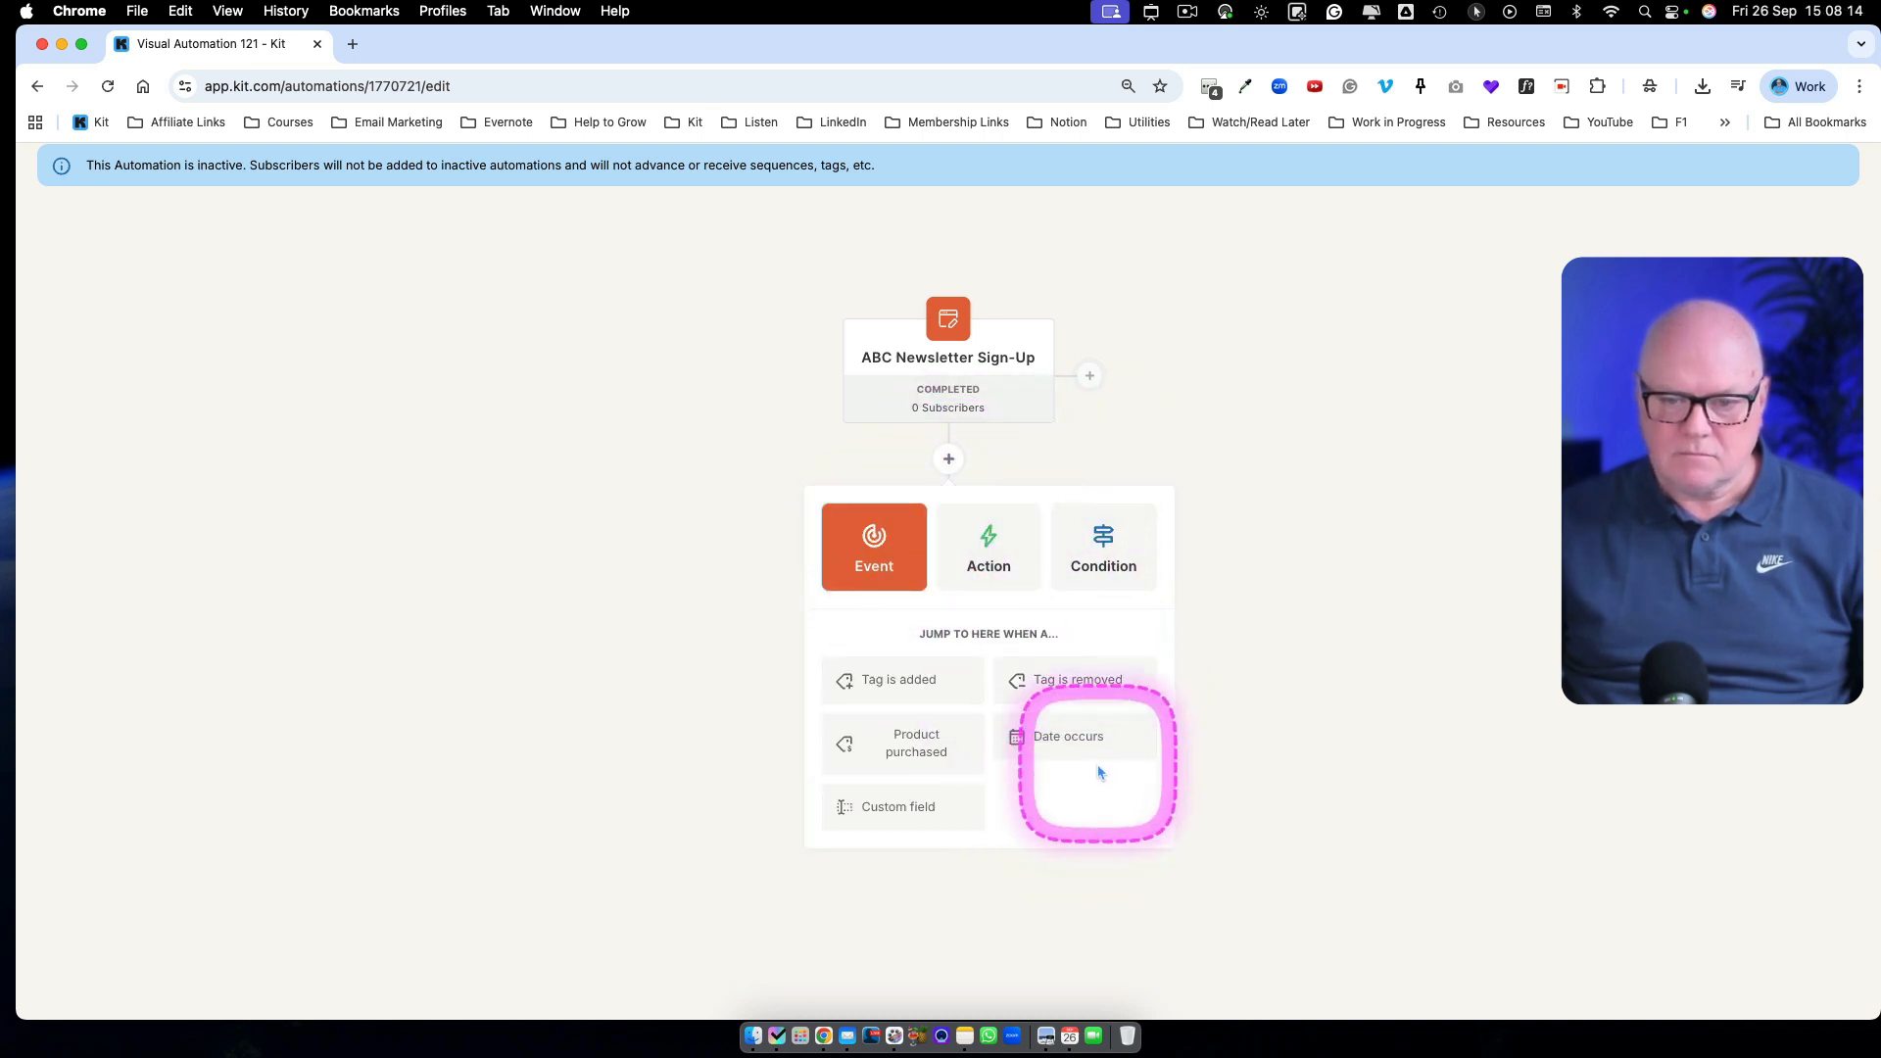
# - Add an Email Opens condition below ABC Newsletter Sign-Up for subscribers who opened any email in the past 30 days
pyautogui.click(1092, 554)
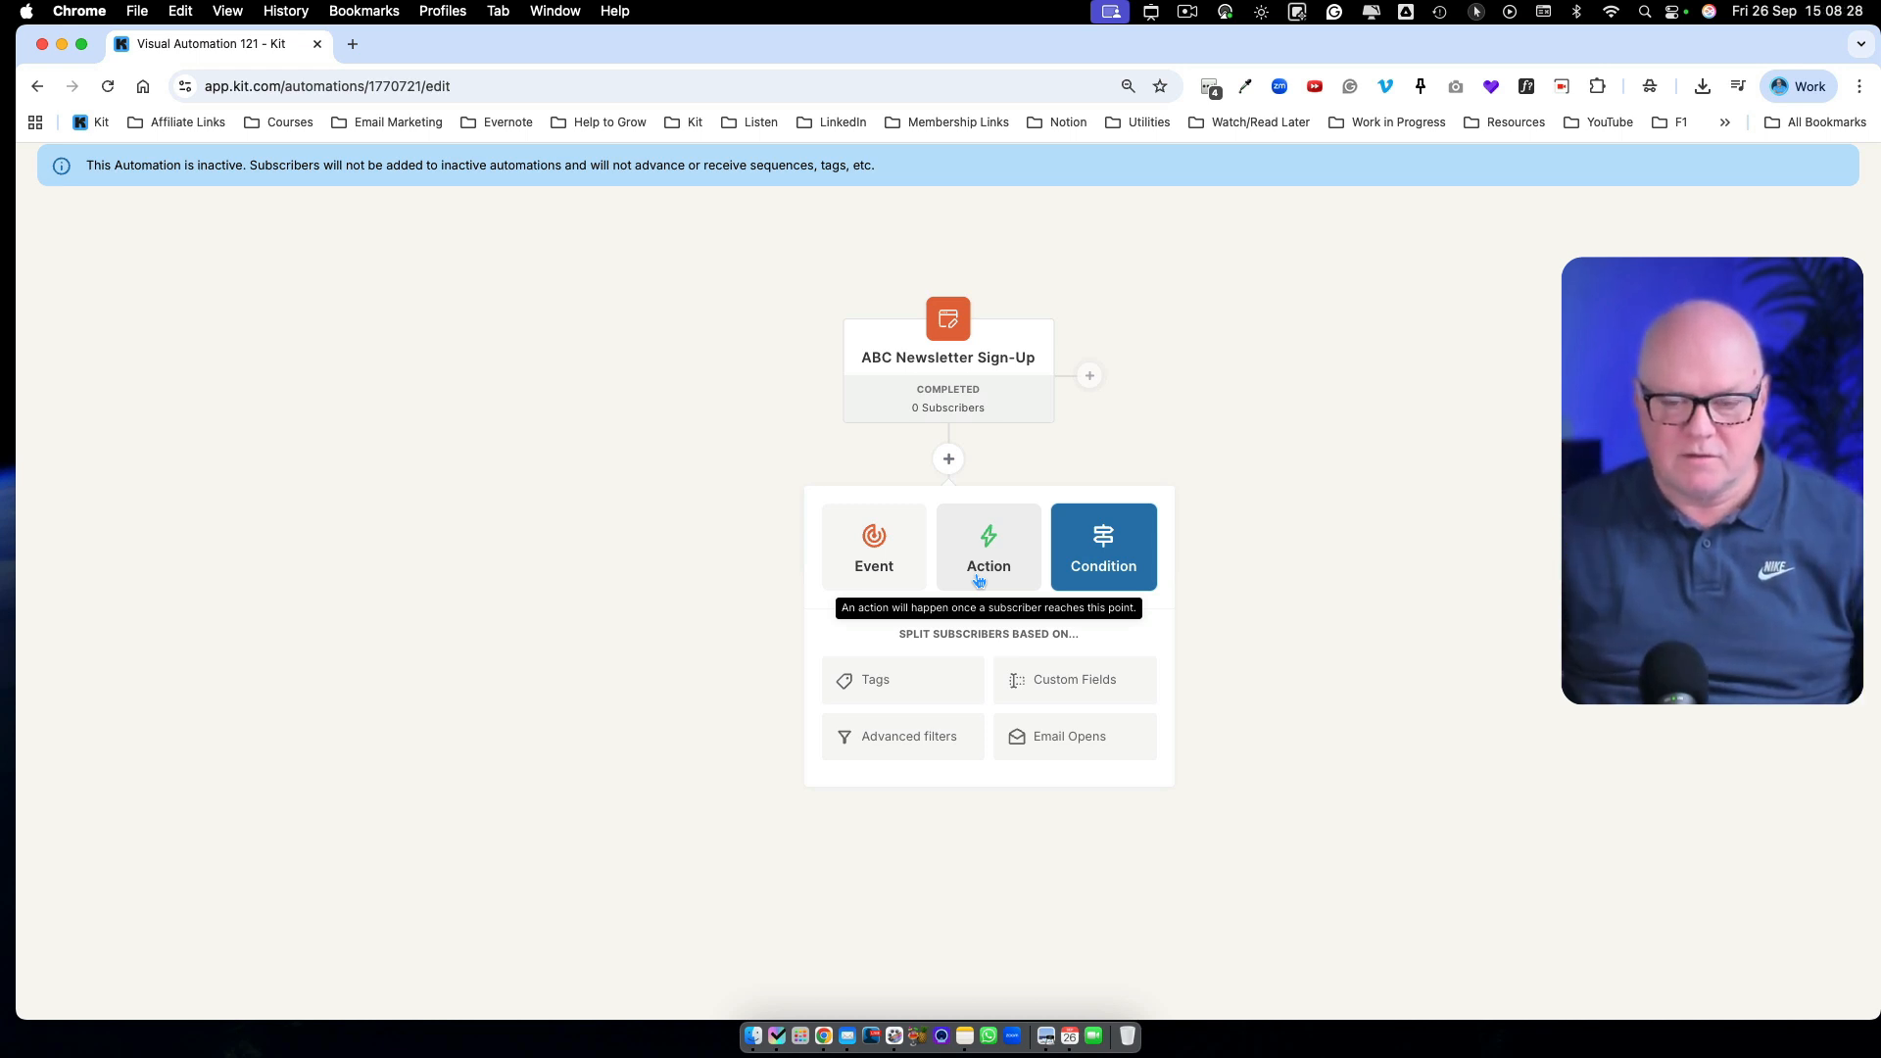
pyautogui.click(1059, 586)
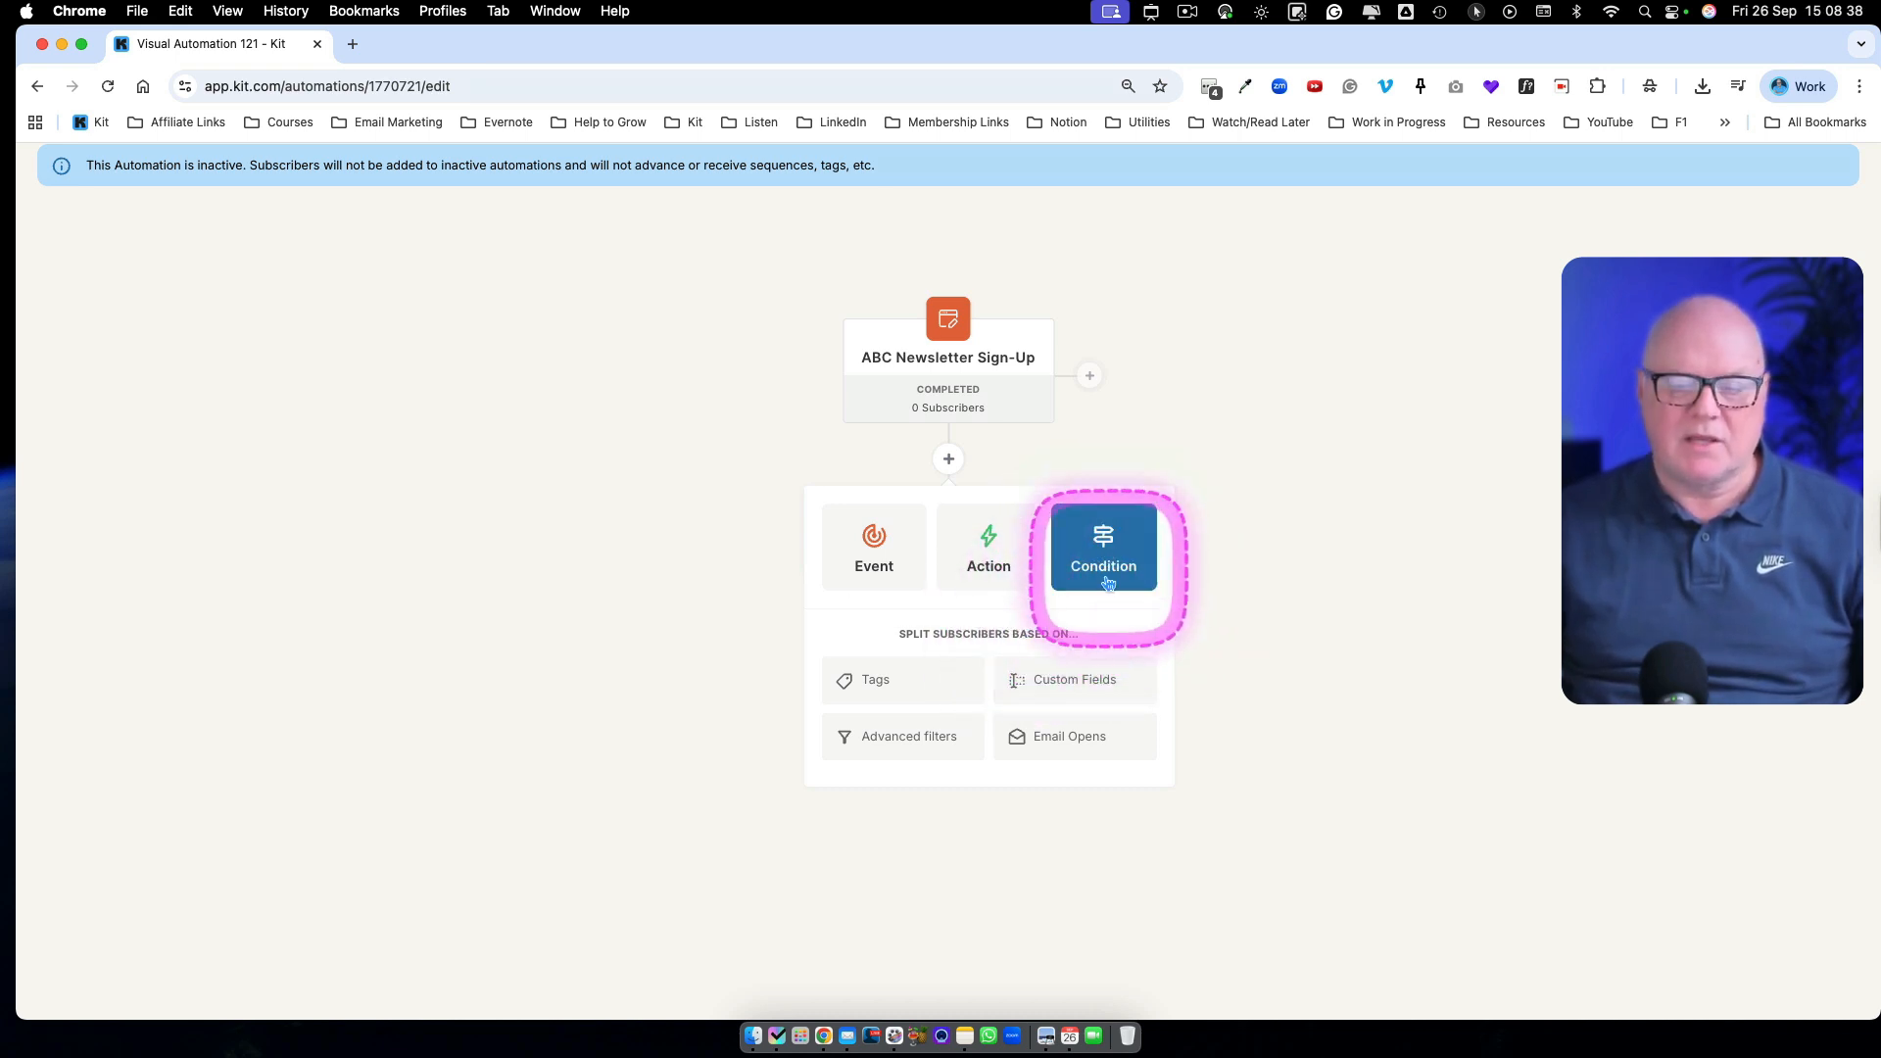
pyautogui.click(1070, 748)
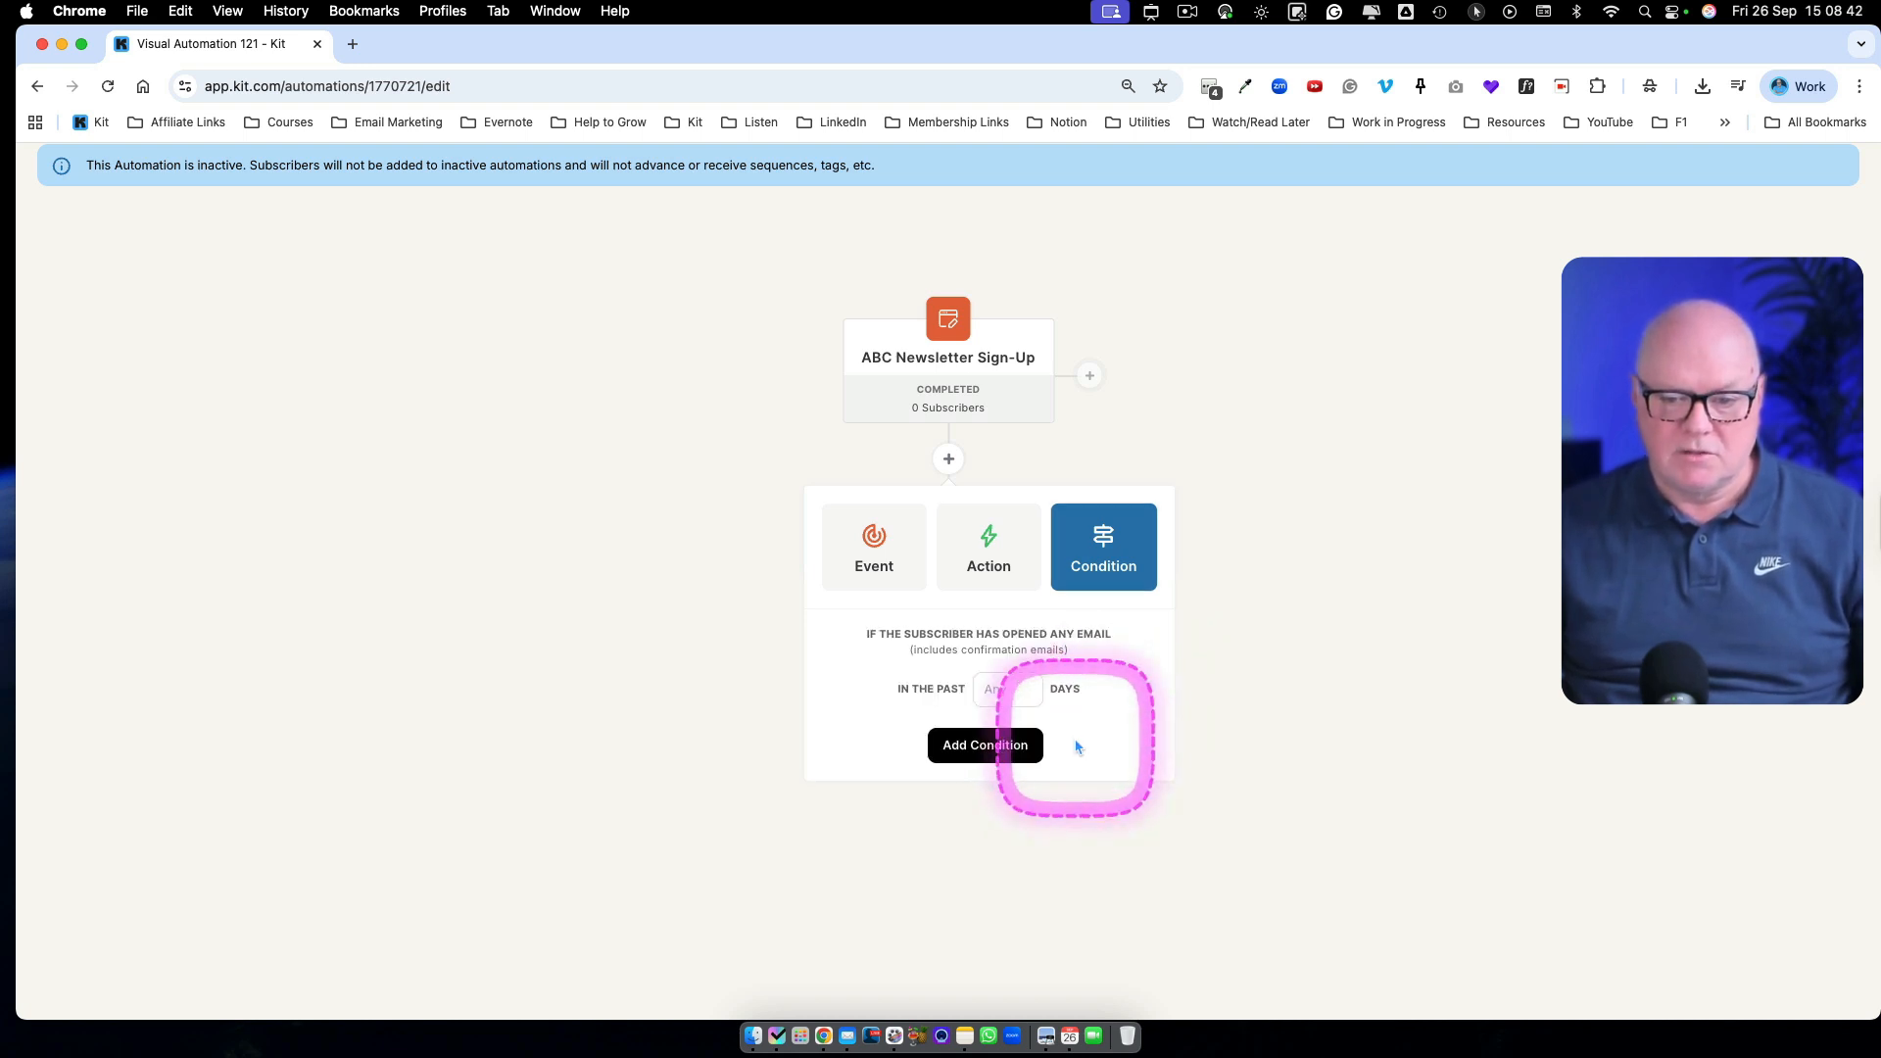
pyautogui.click(1004, 687)
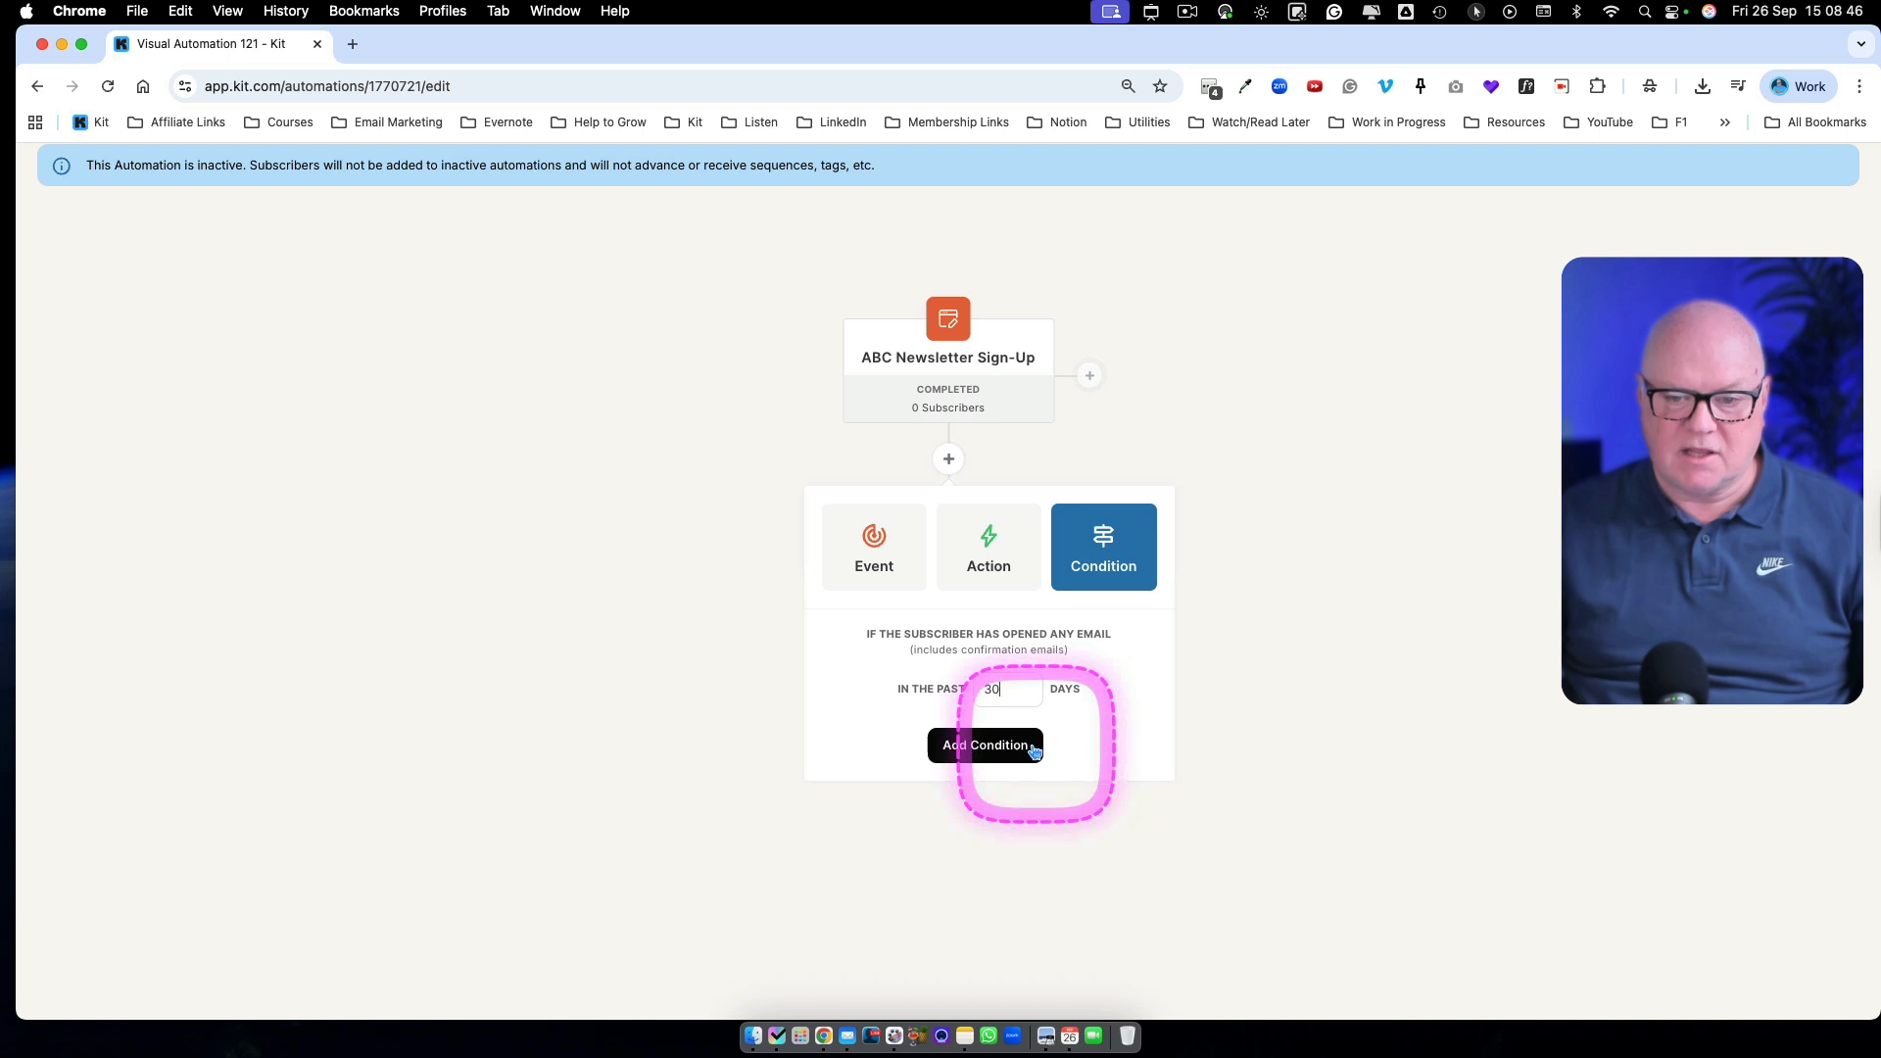
pyautogui.click(986, 745)
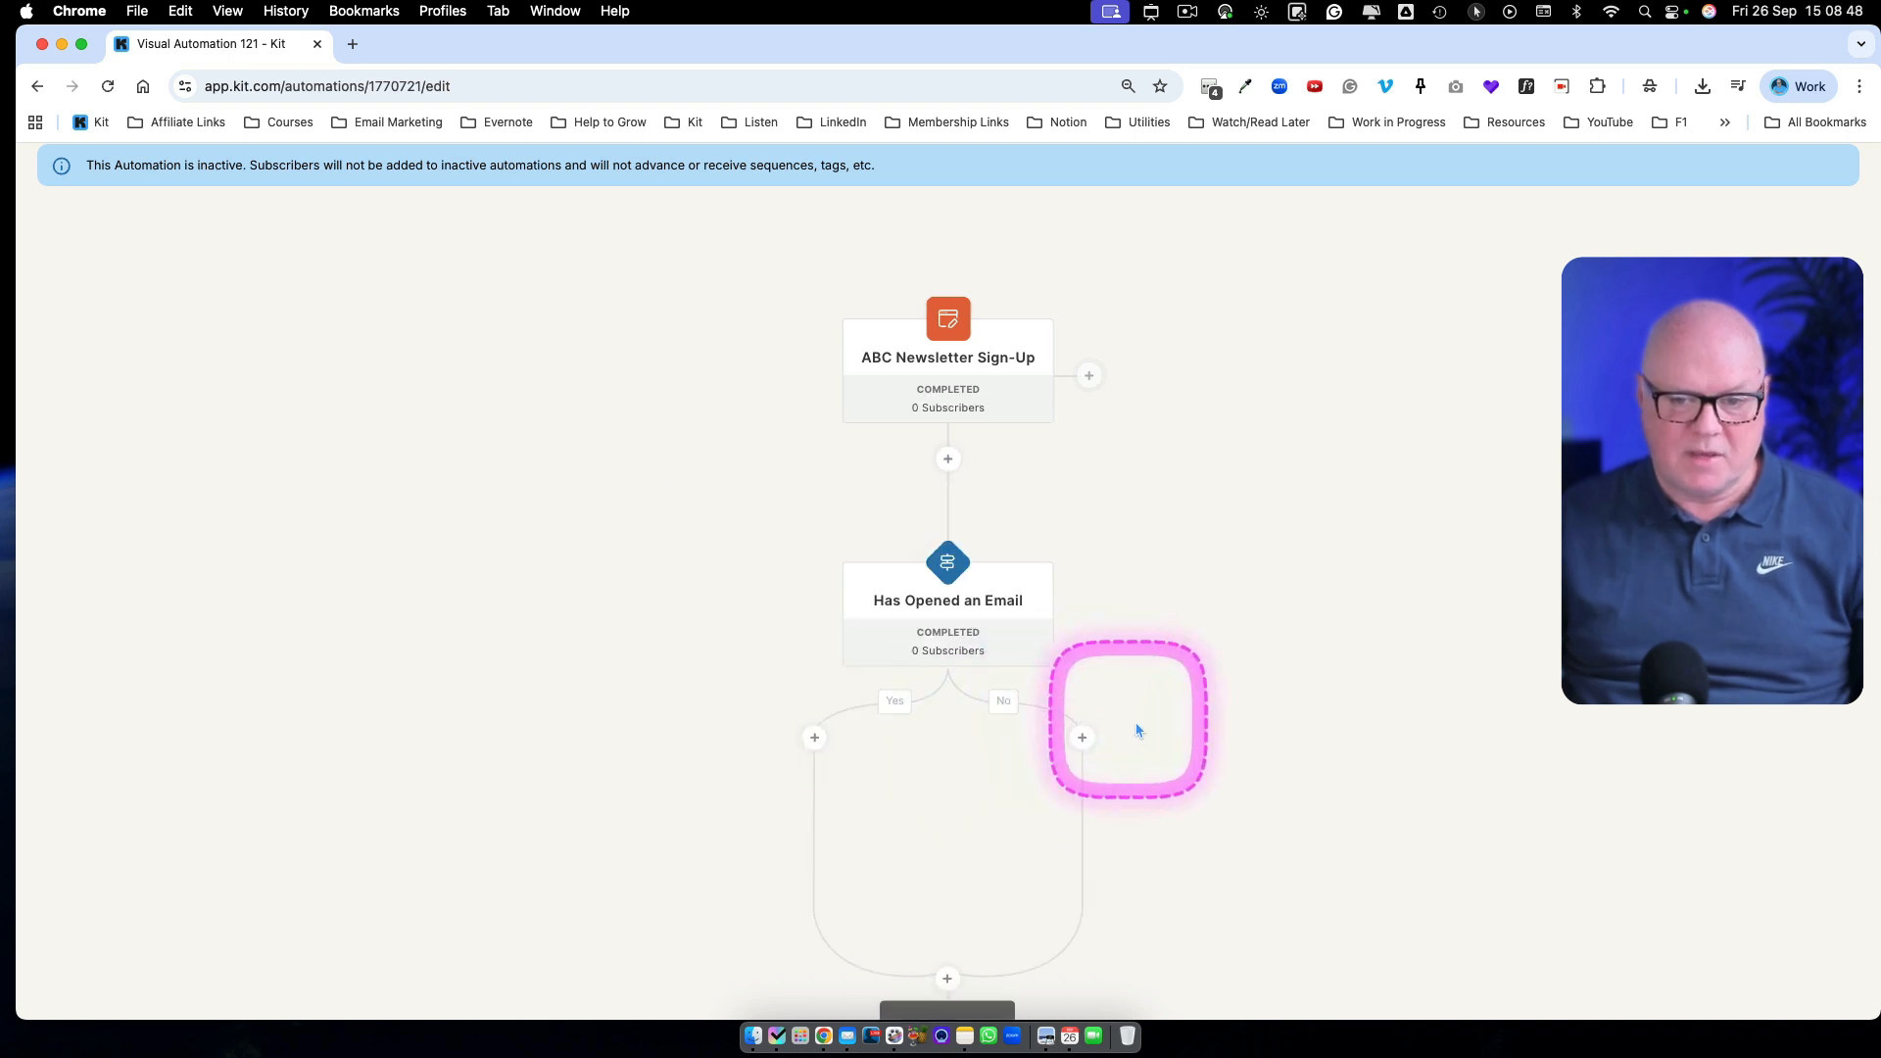
# - Add an email sequence action with General Welcome Sequence to the Yes branch of the Has Opened an Email condition
pyautogui.scroll(-2, 1139, 728)
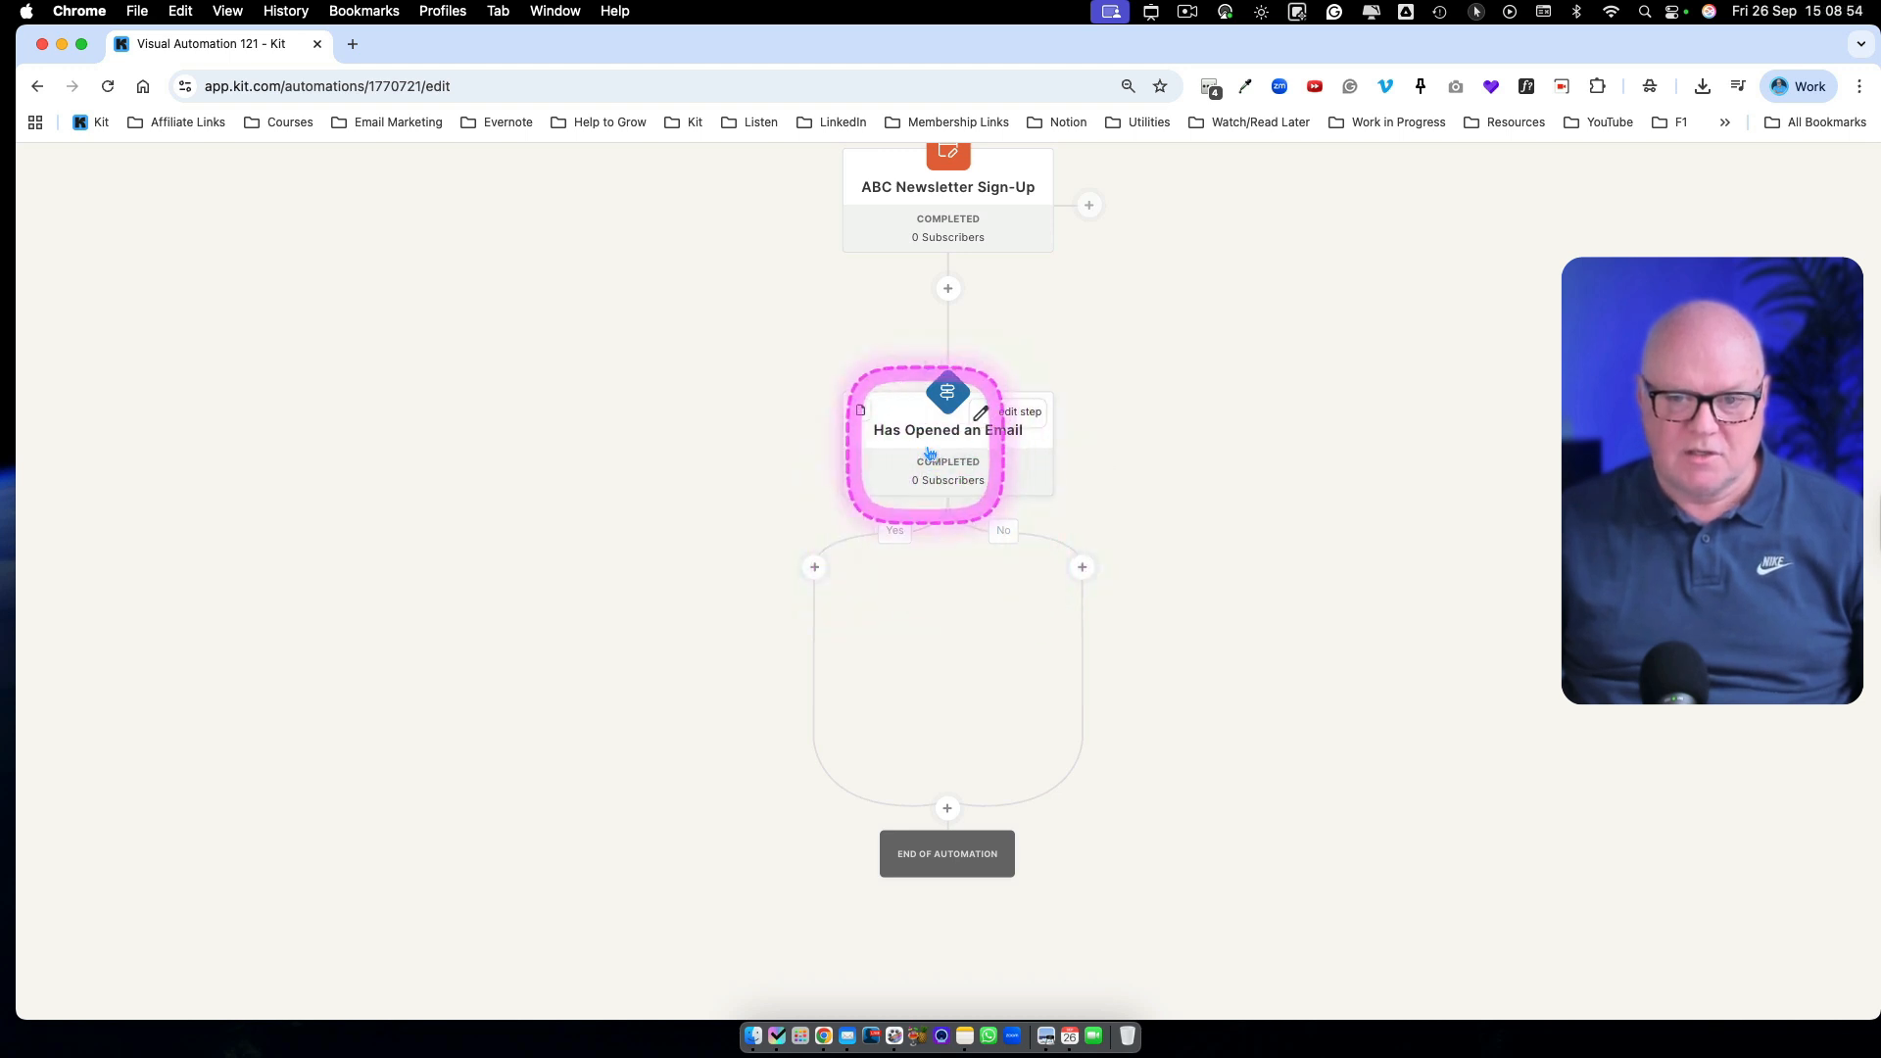
pyautogui.click(814, 566)
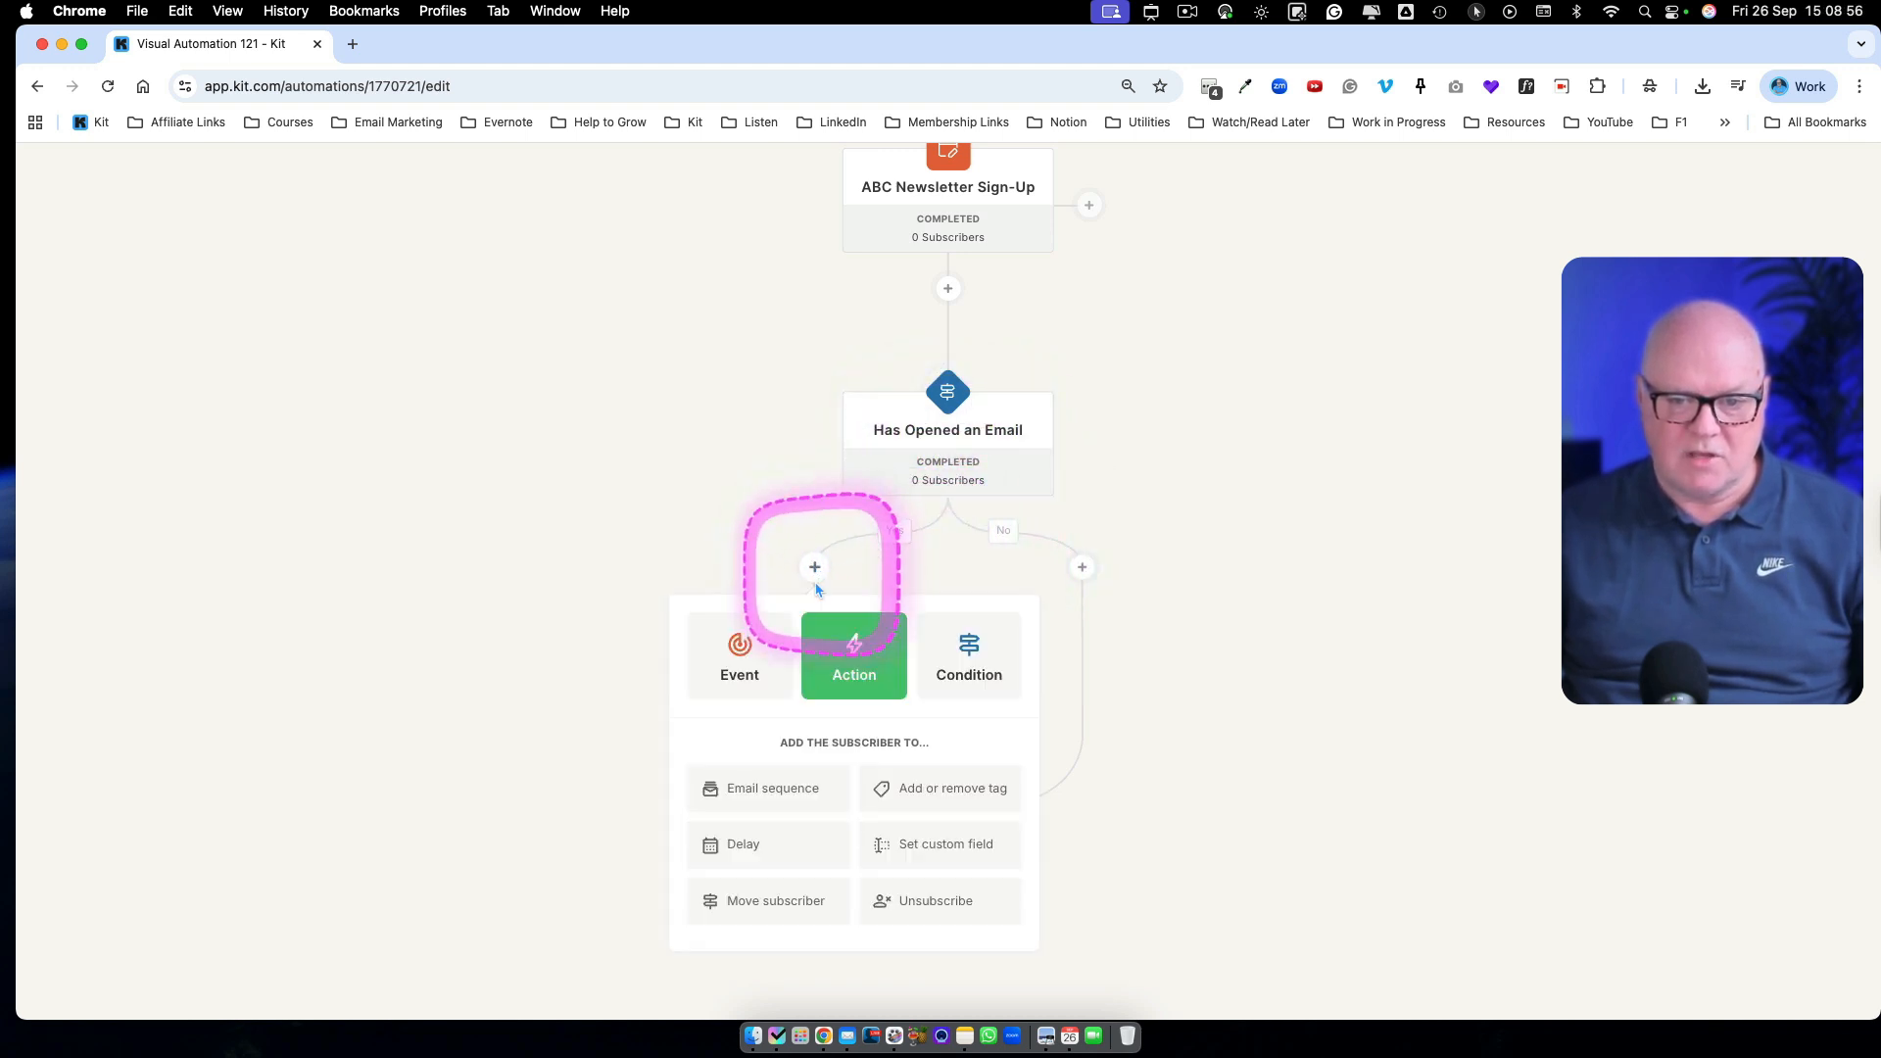
pyautogui.click(794, 790)
pyautogui.click(714, 819)
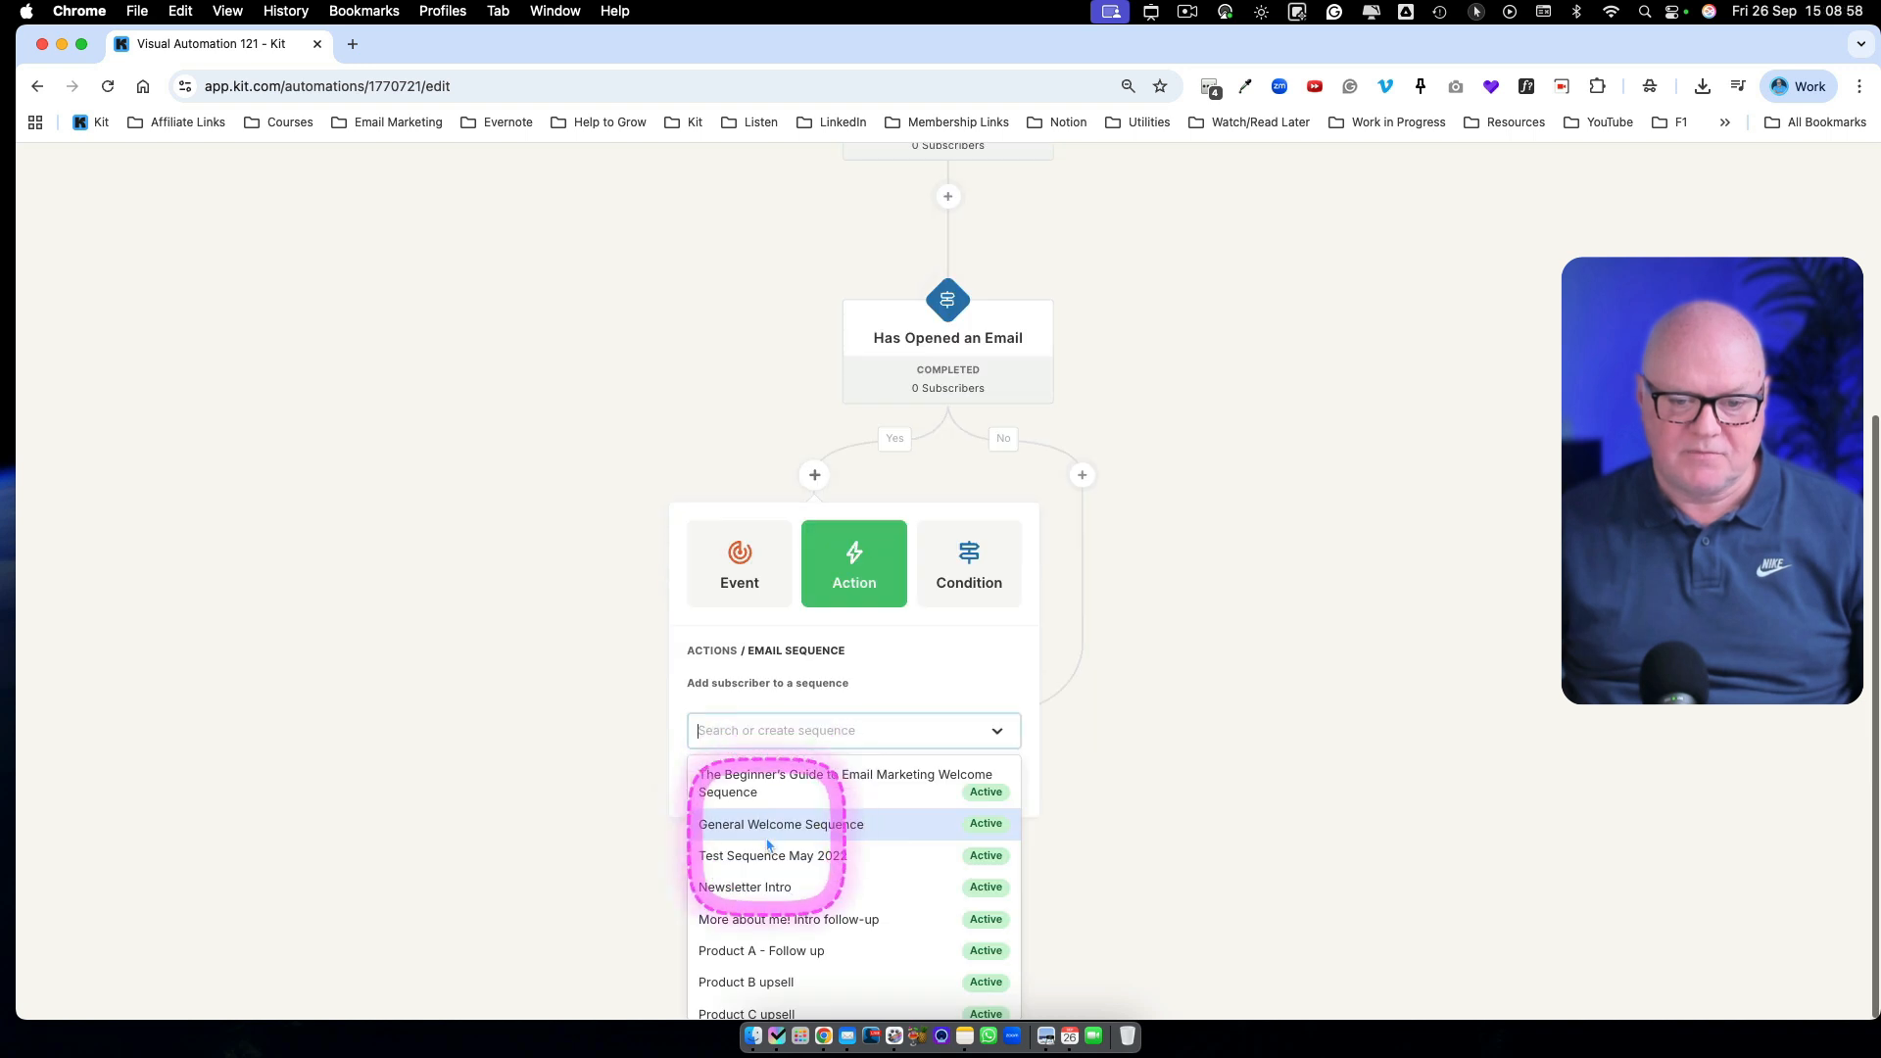
pyautogui.click(713, 826)
pyautogui.click(720, 864)
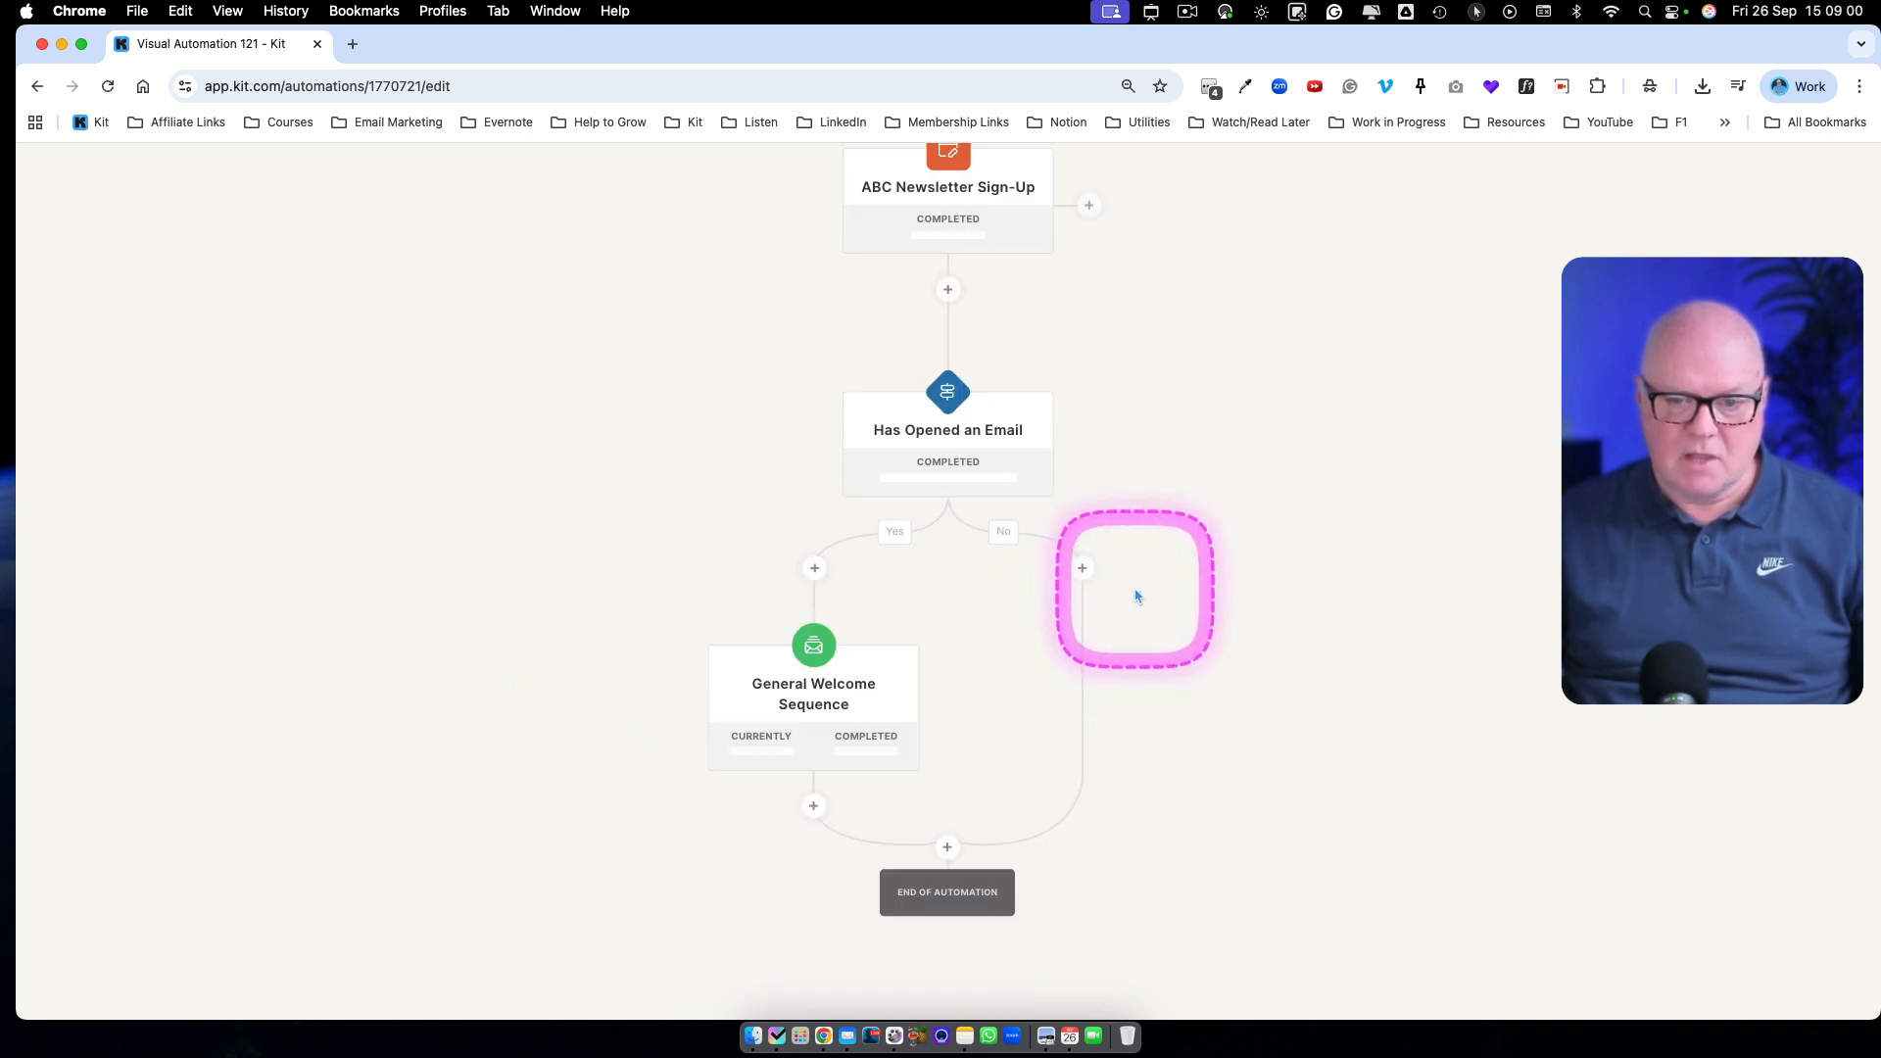
# - Add an email sequence action with Cold Subscriber Re-engagement Sequence to the No branch of the Has Opened an Email condition
pyautogui.click(1083, 567)
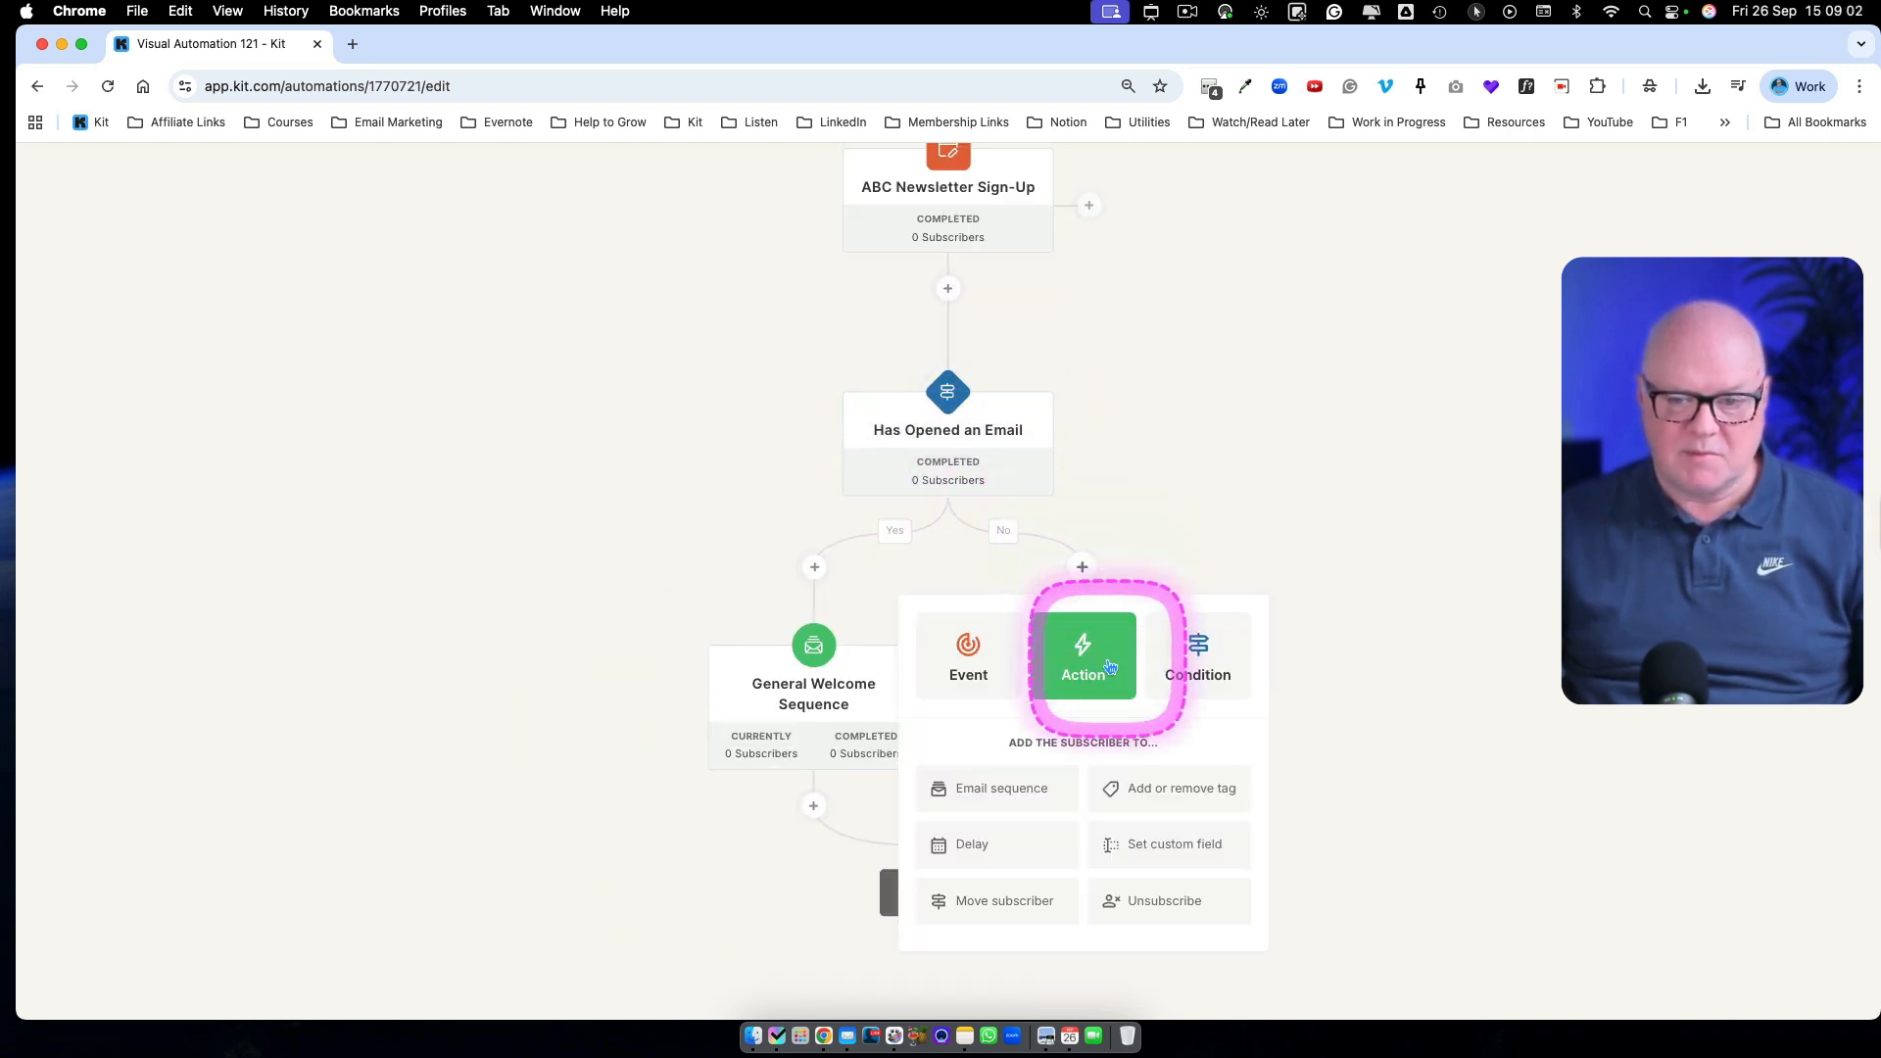
pyautogui.click(1020, 788)
pyautogui.click(1047, 822)
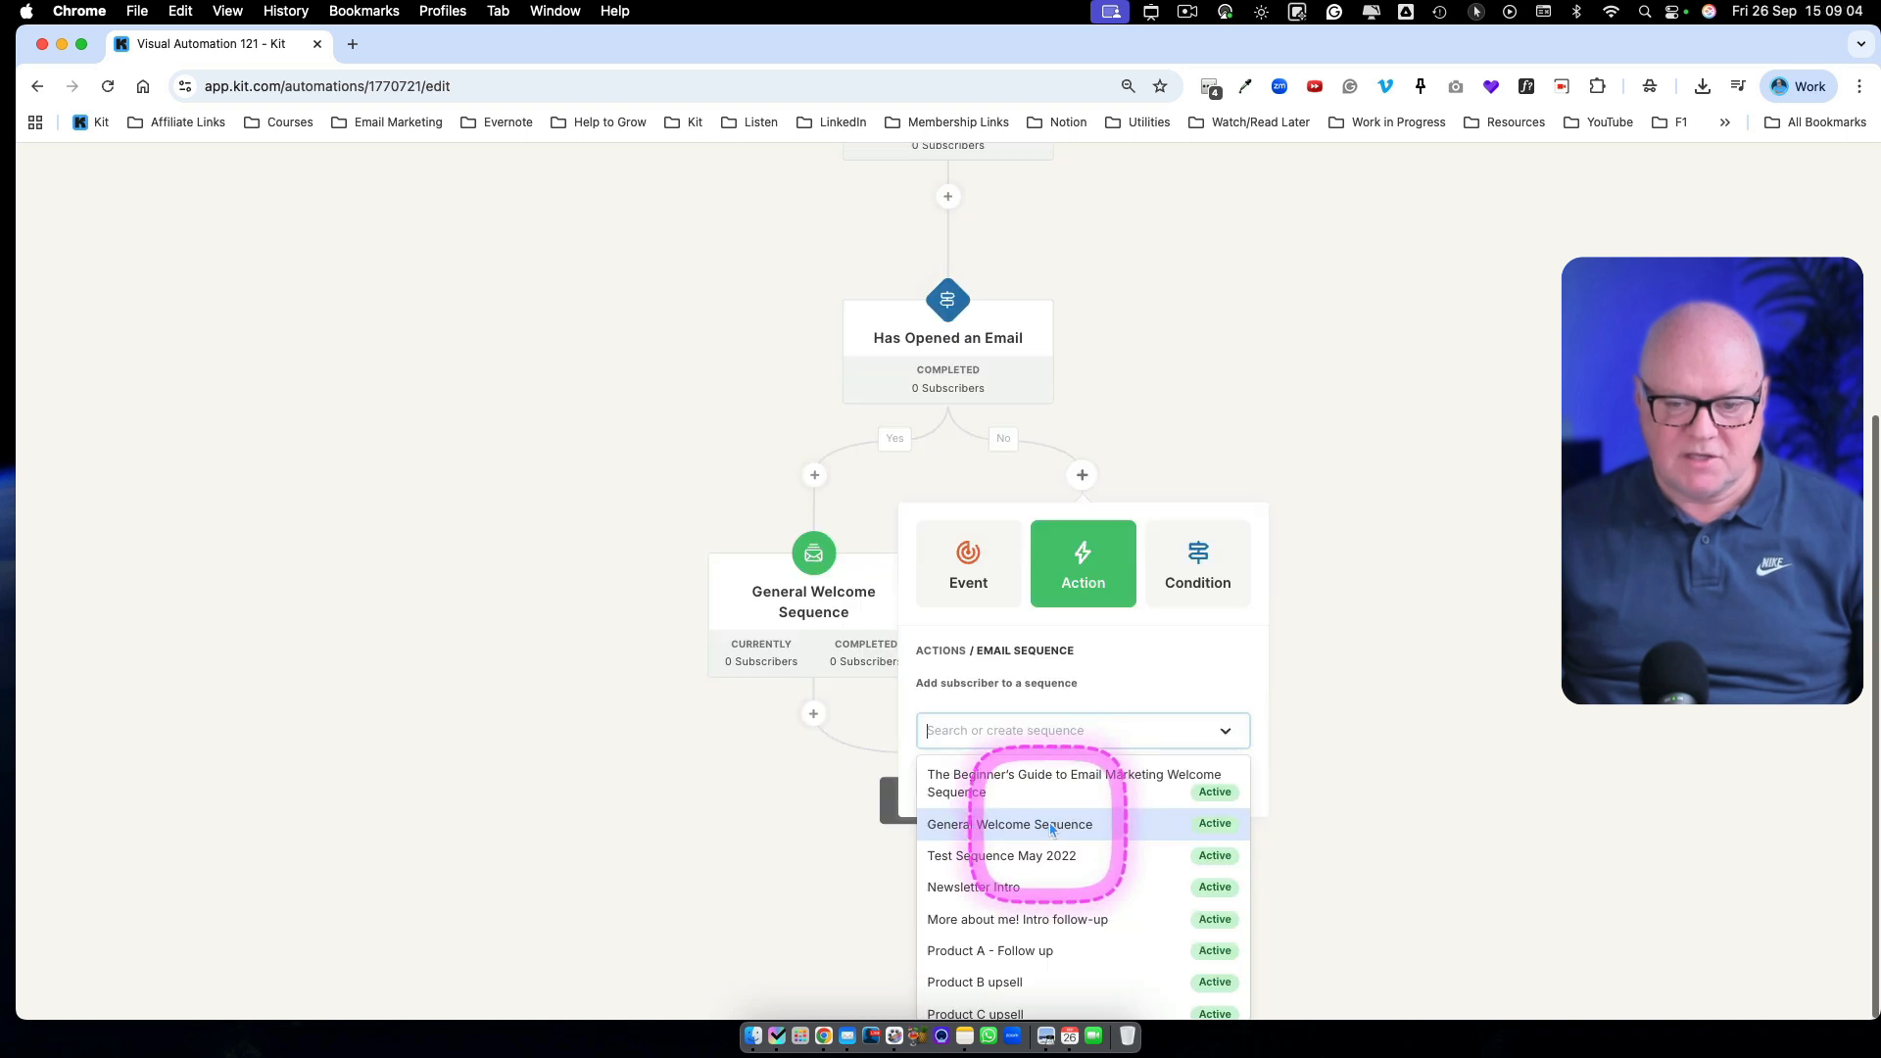
pyautogui.write('eng')
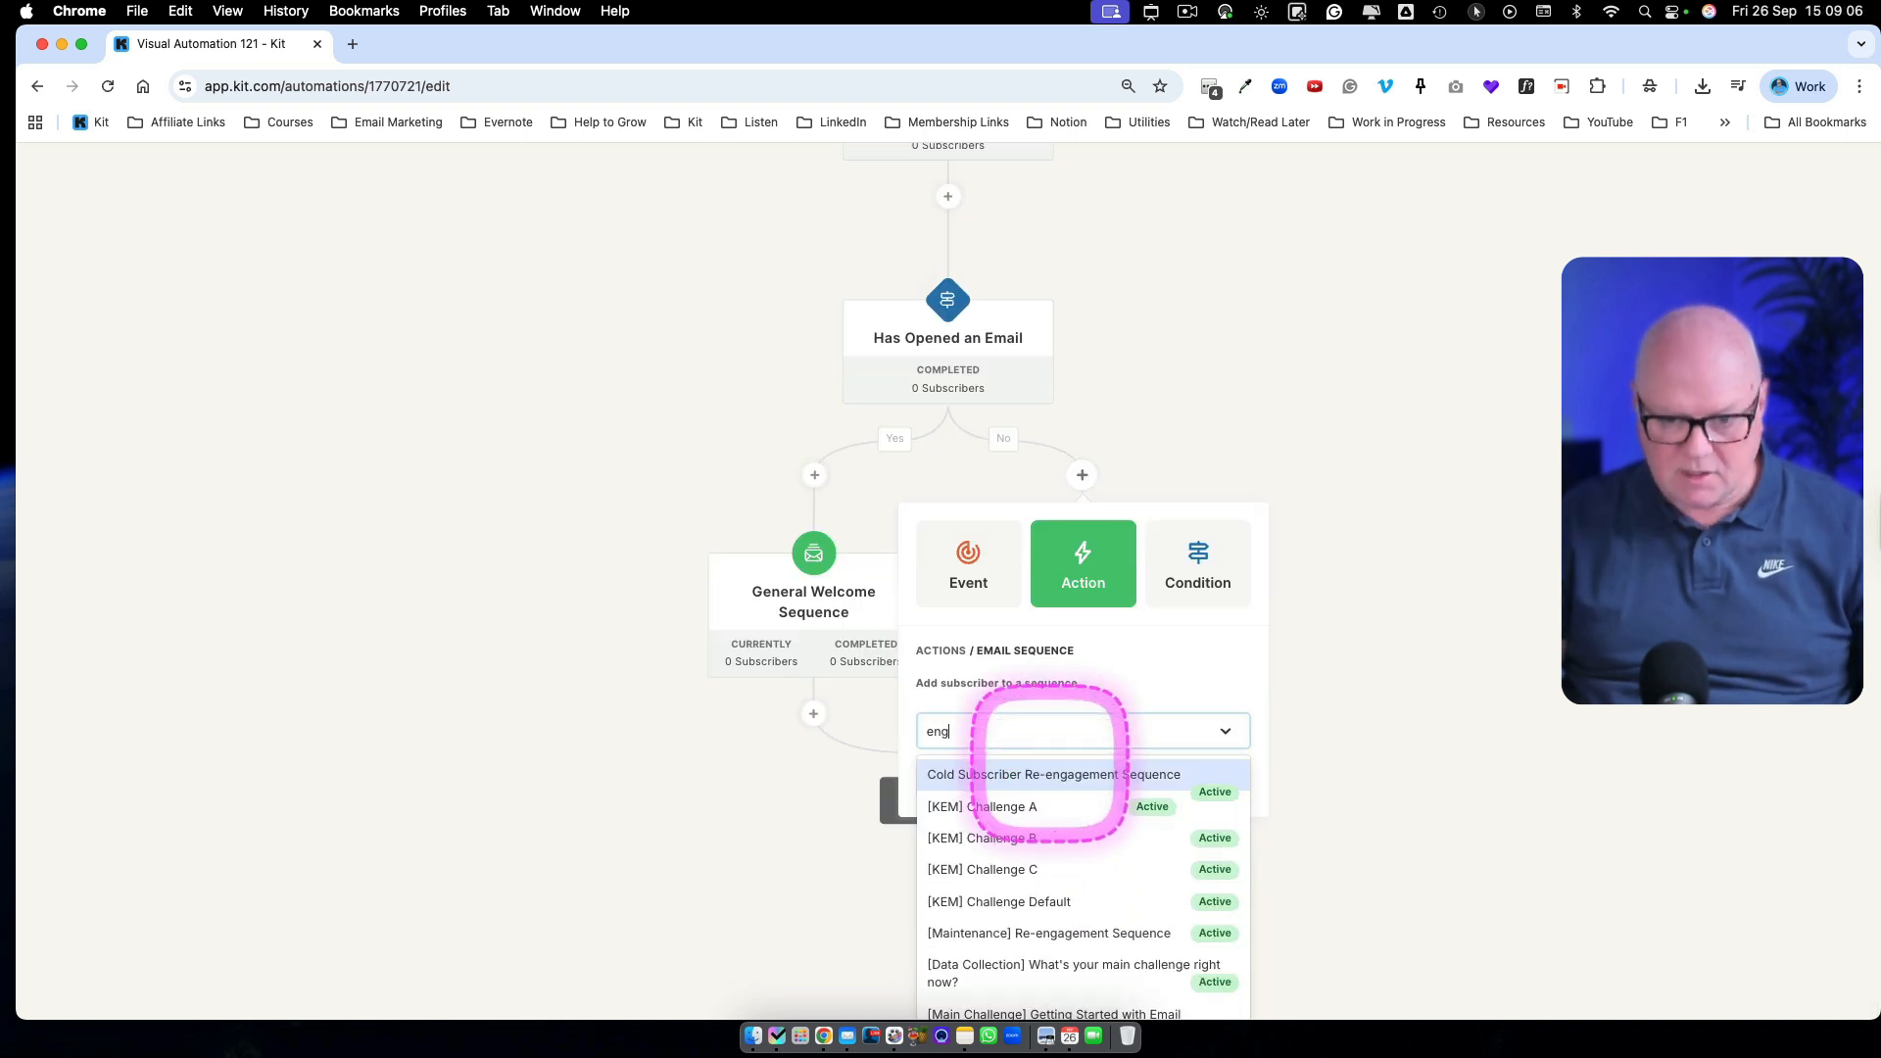
pyautogui.click(1047, 776)
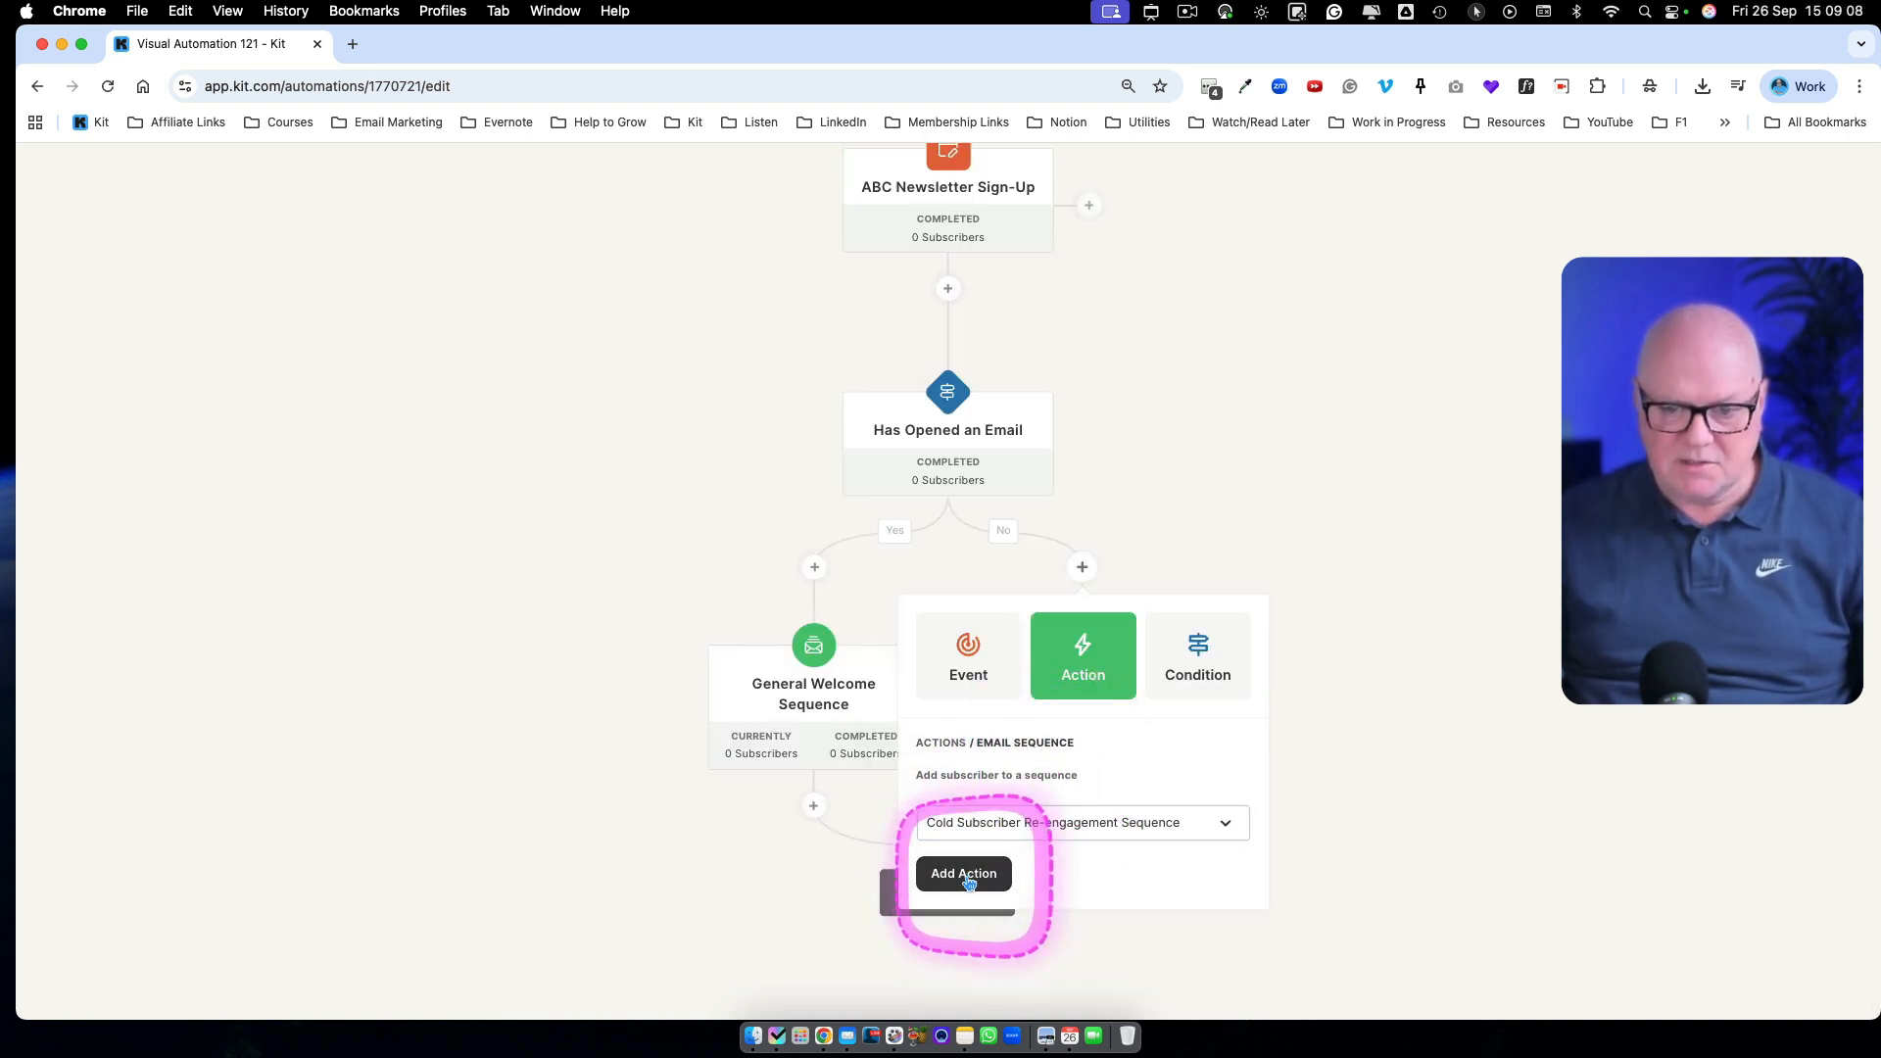
pyautogui.click(984, 873)
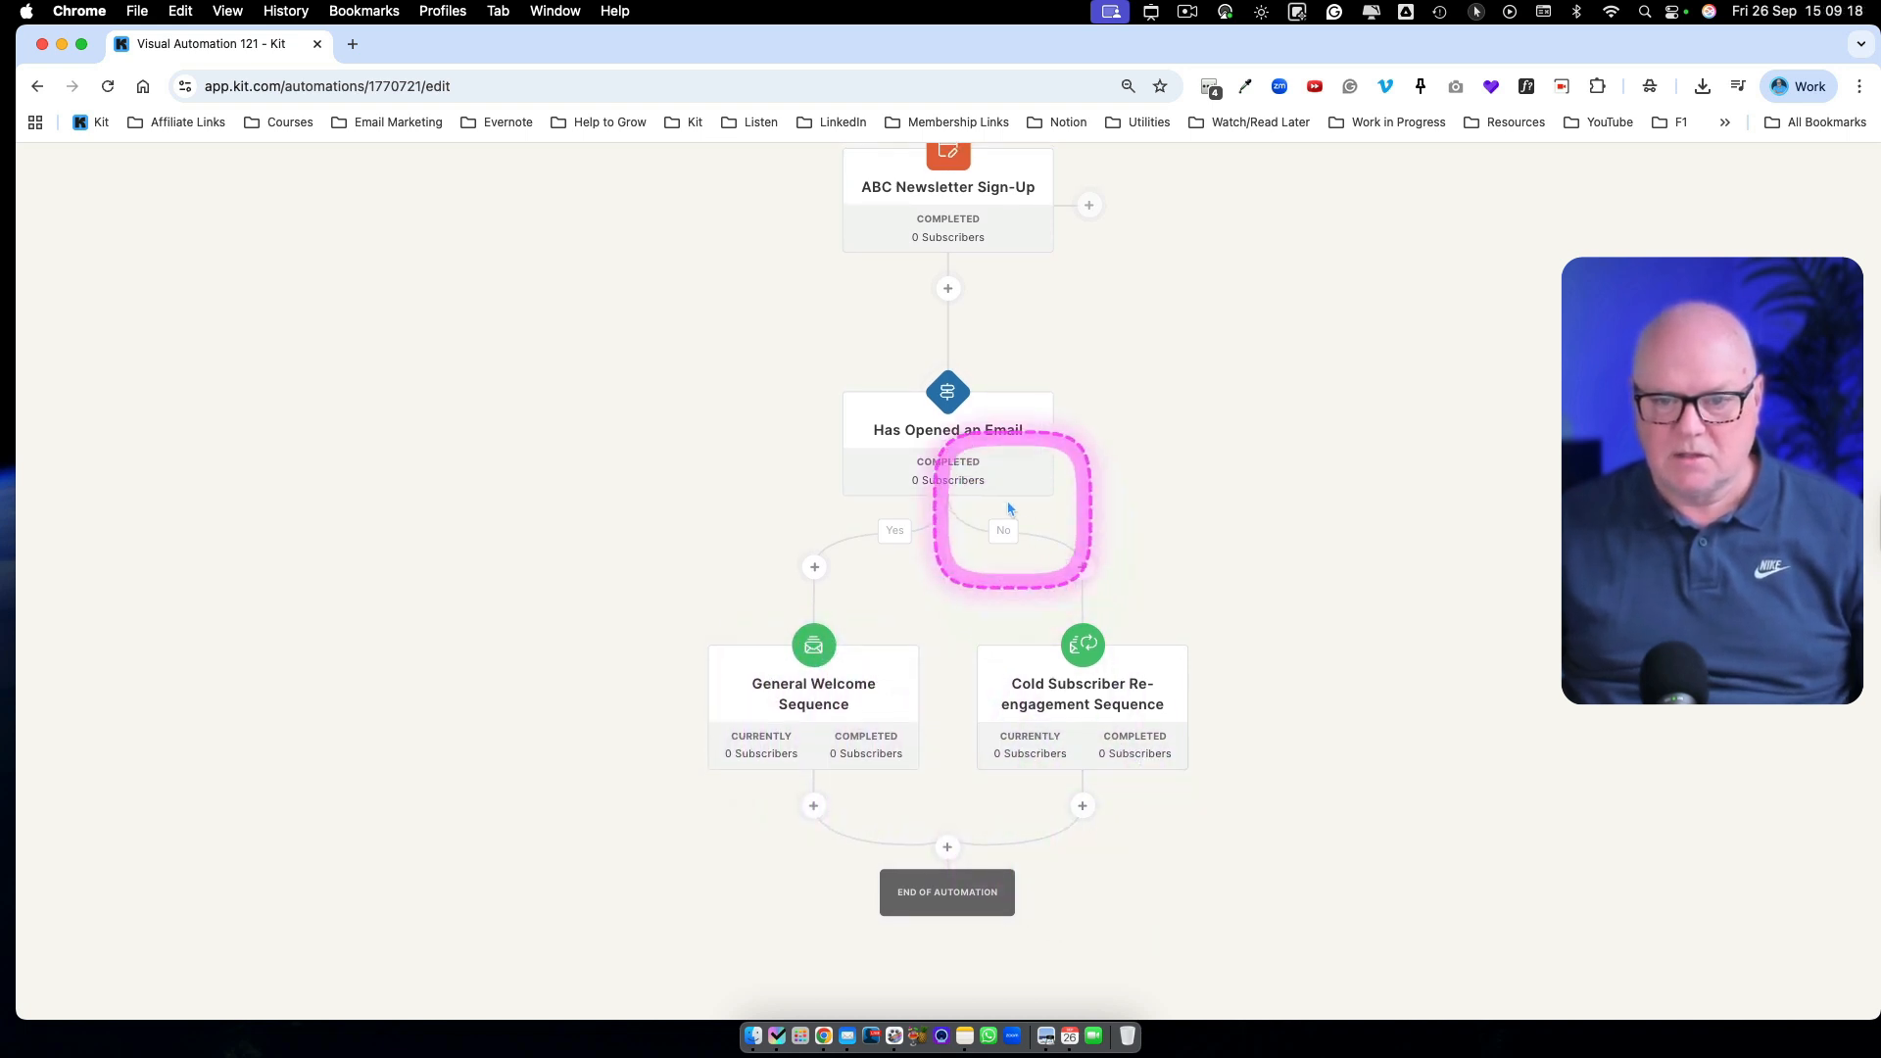
# - Start a split path tag condition where the Yes and No branches rejoin, with Interested in LinkedIn as its first path
pyautogui.click(948, 848)
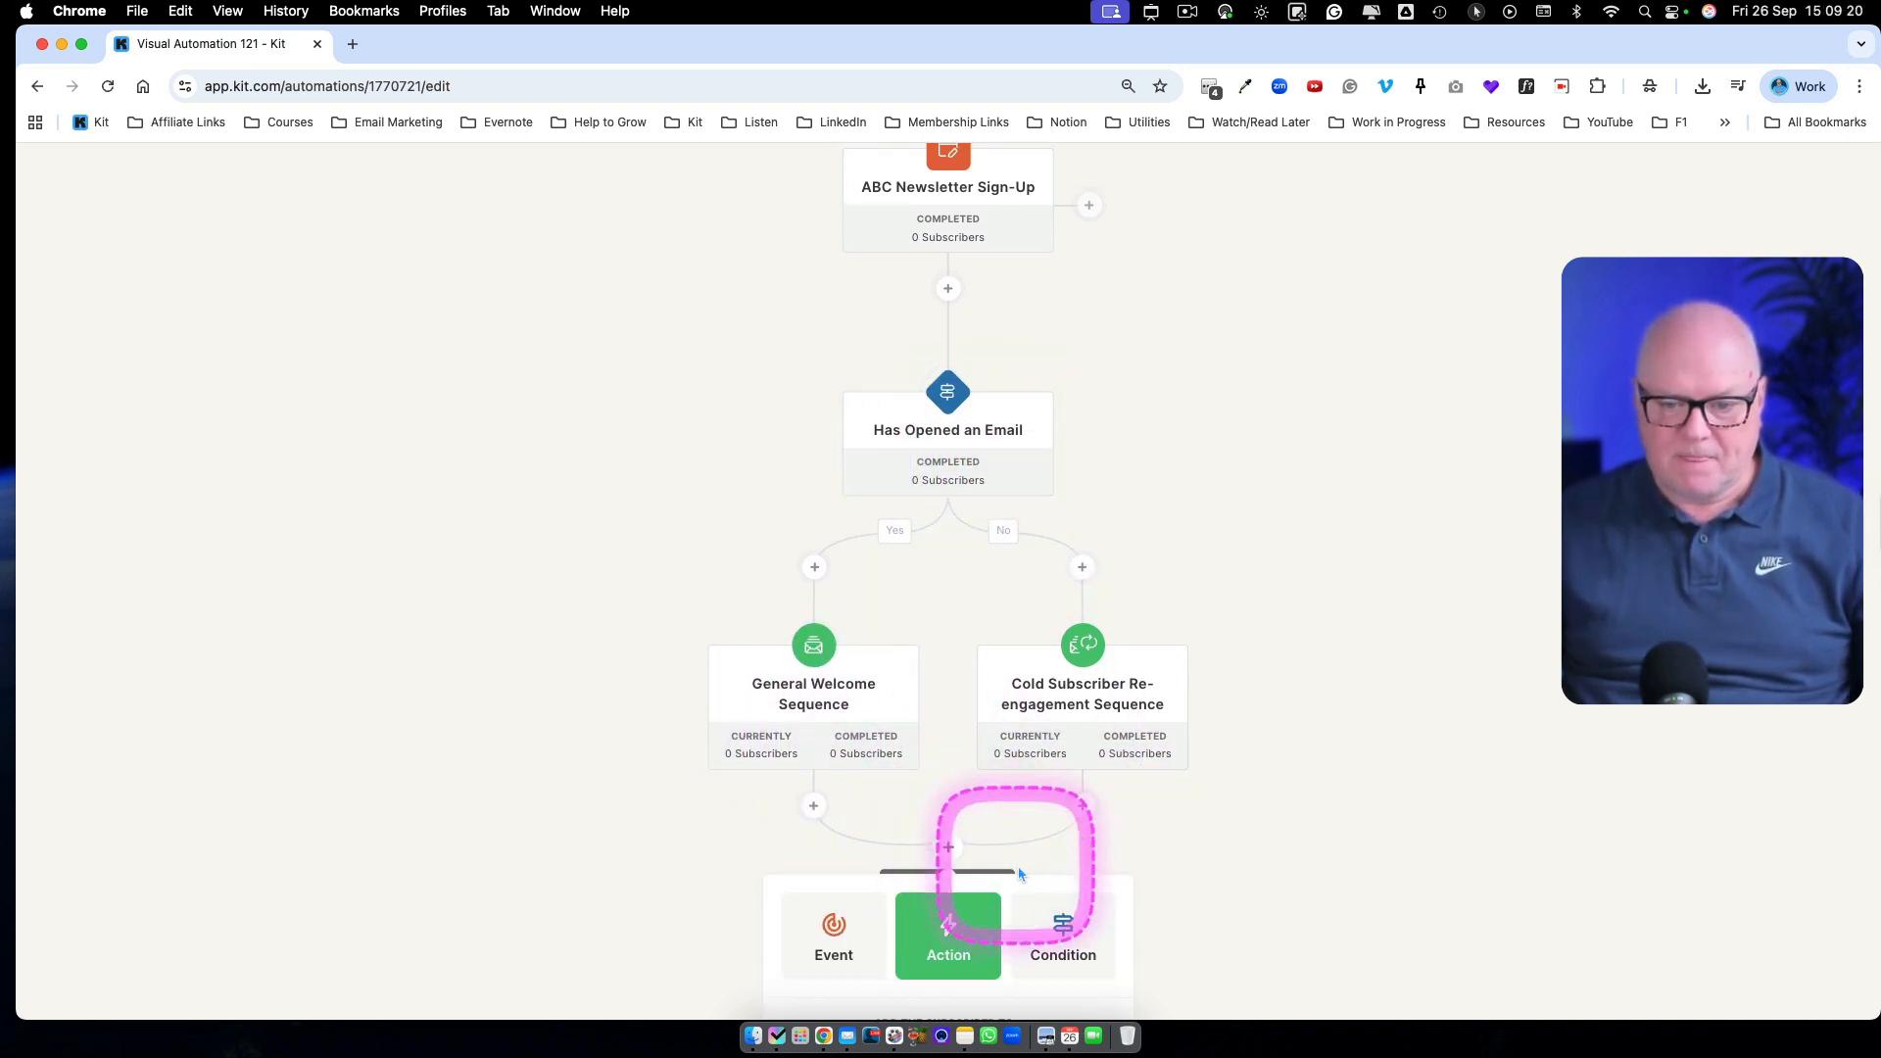
pyautogui.click(1057, 747)
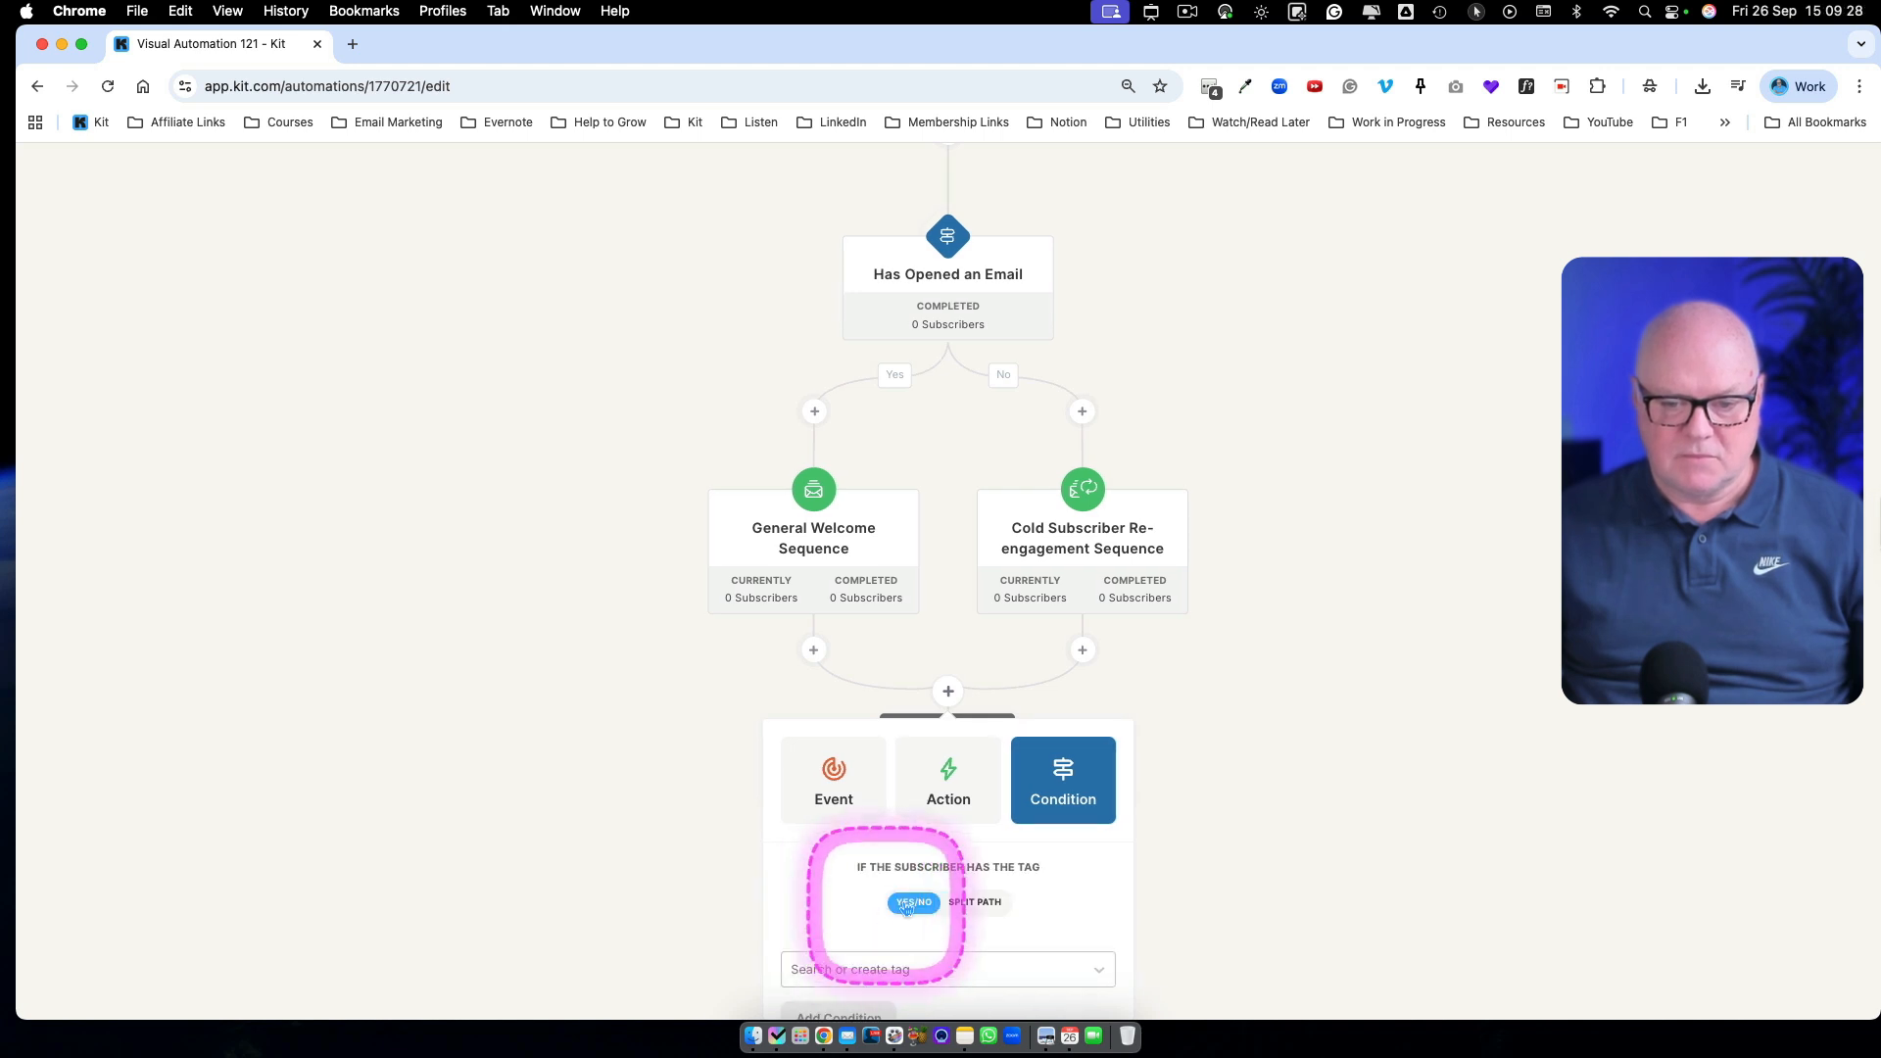
pyautogui.scroll(-1, 1248, 945)
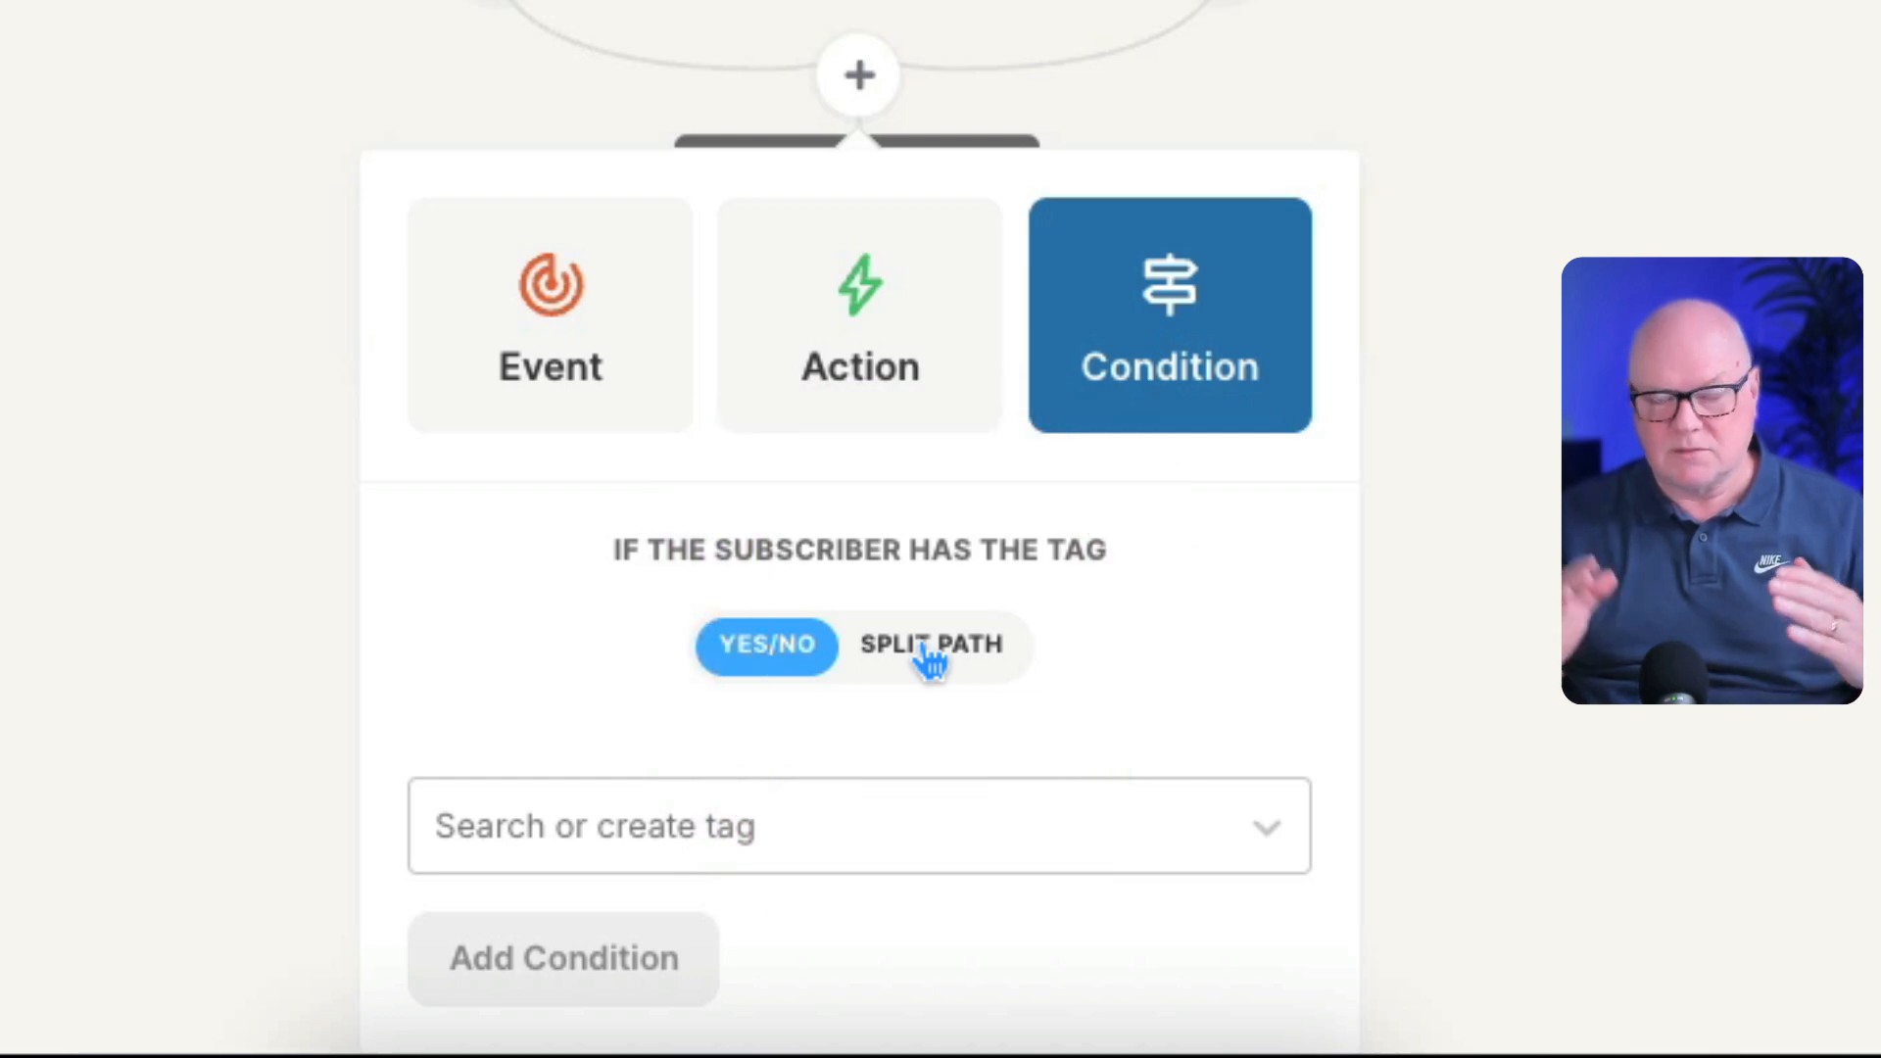
pyautogui.click(938, 658)
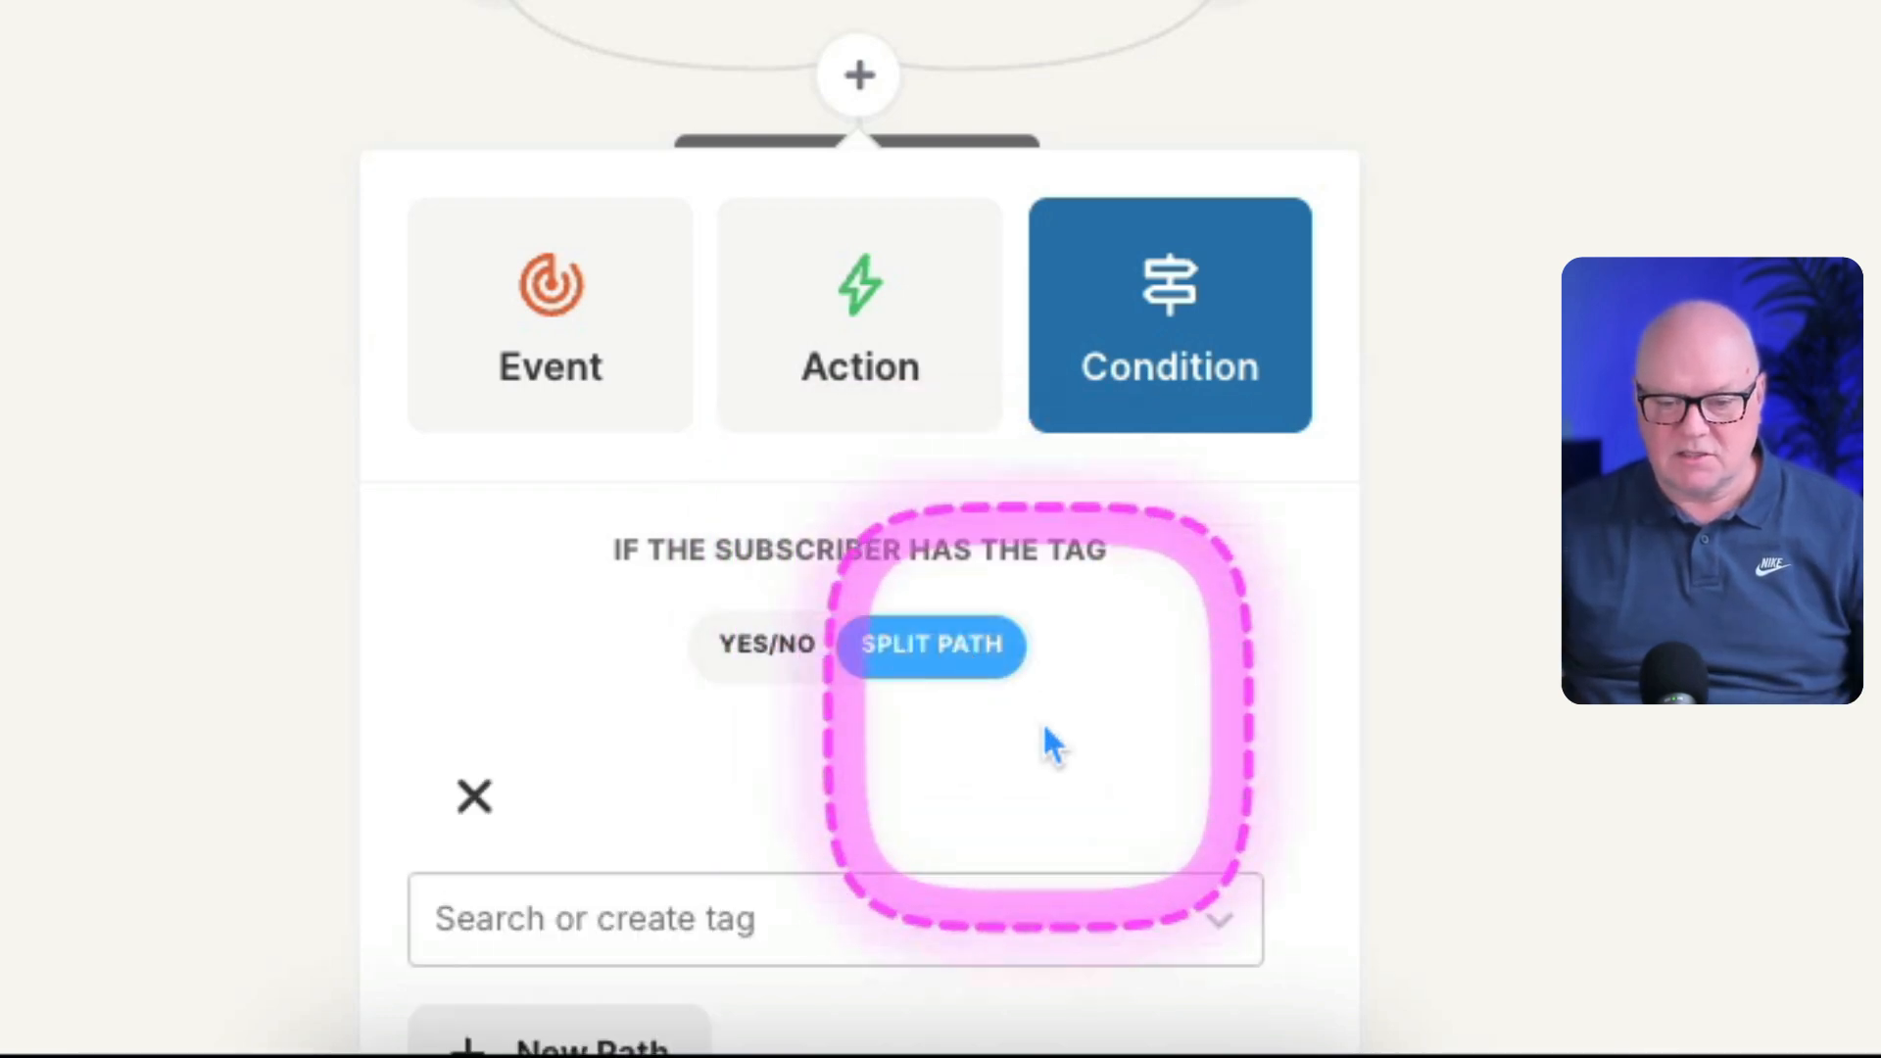
pyautogui.scroll(-2, 1049, 744)
pyautogui.click(623, 696)
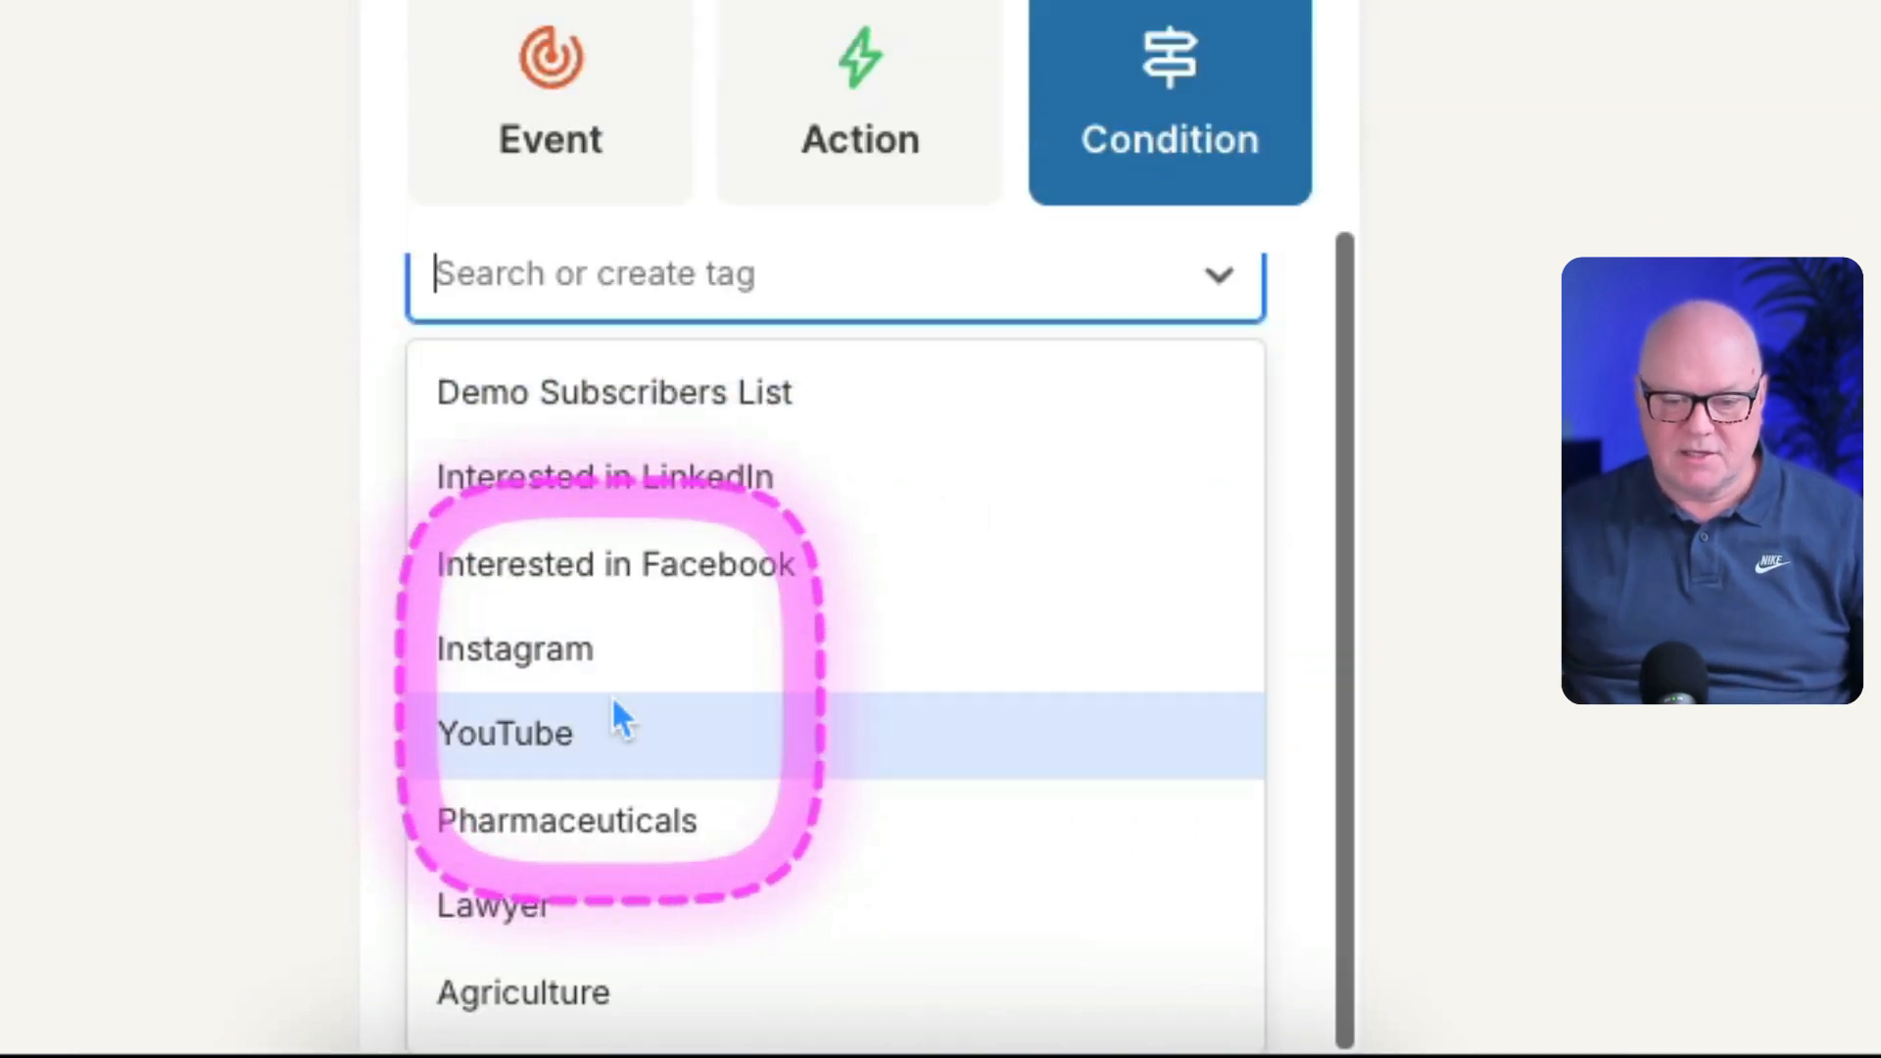
pyautogui.click(801, 484)
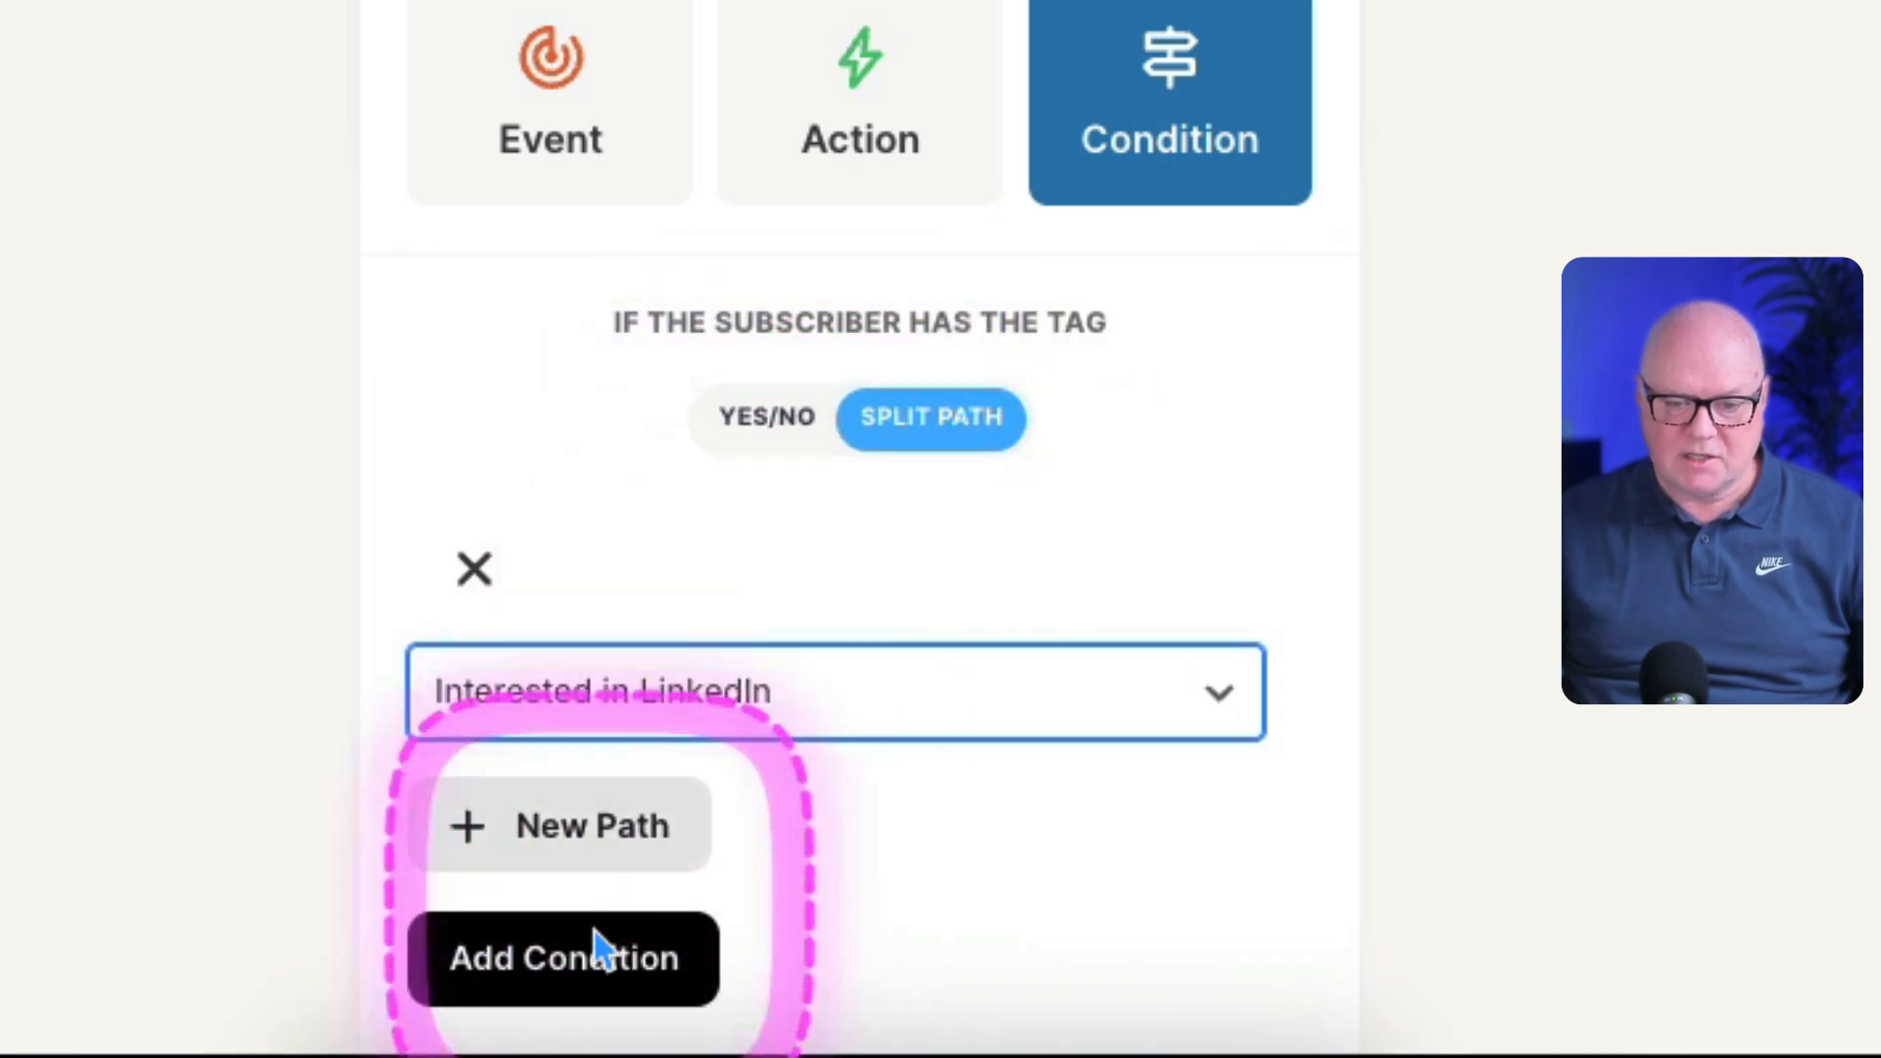
# - Add a second path for the tag Interested in Facebook to the split path condition
pyautogui.click(587, 833)
pyautogui.scroll(-3, 636, 852)
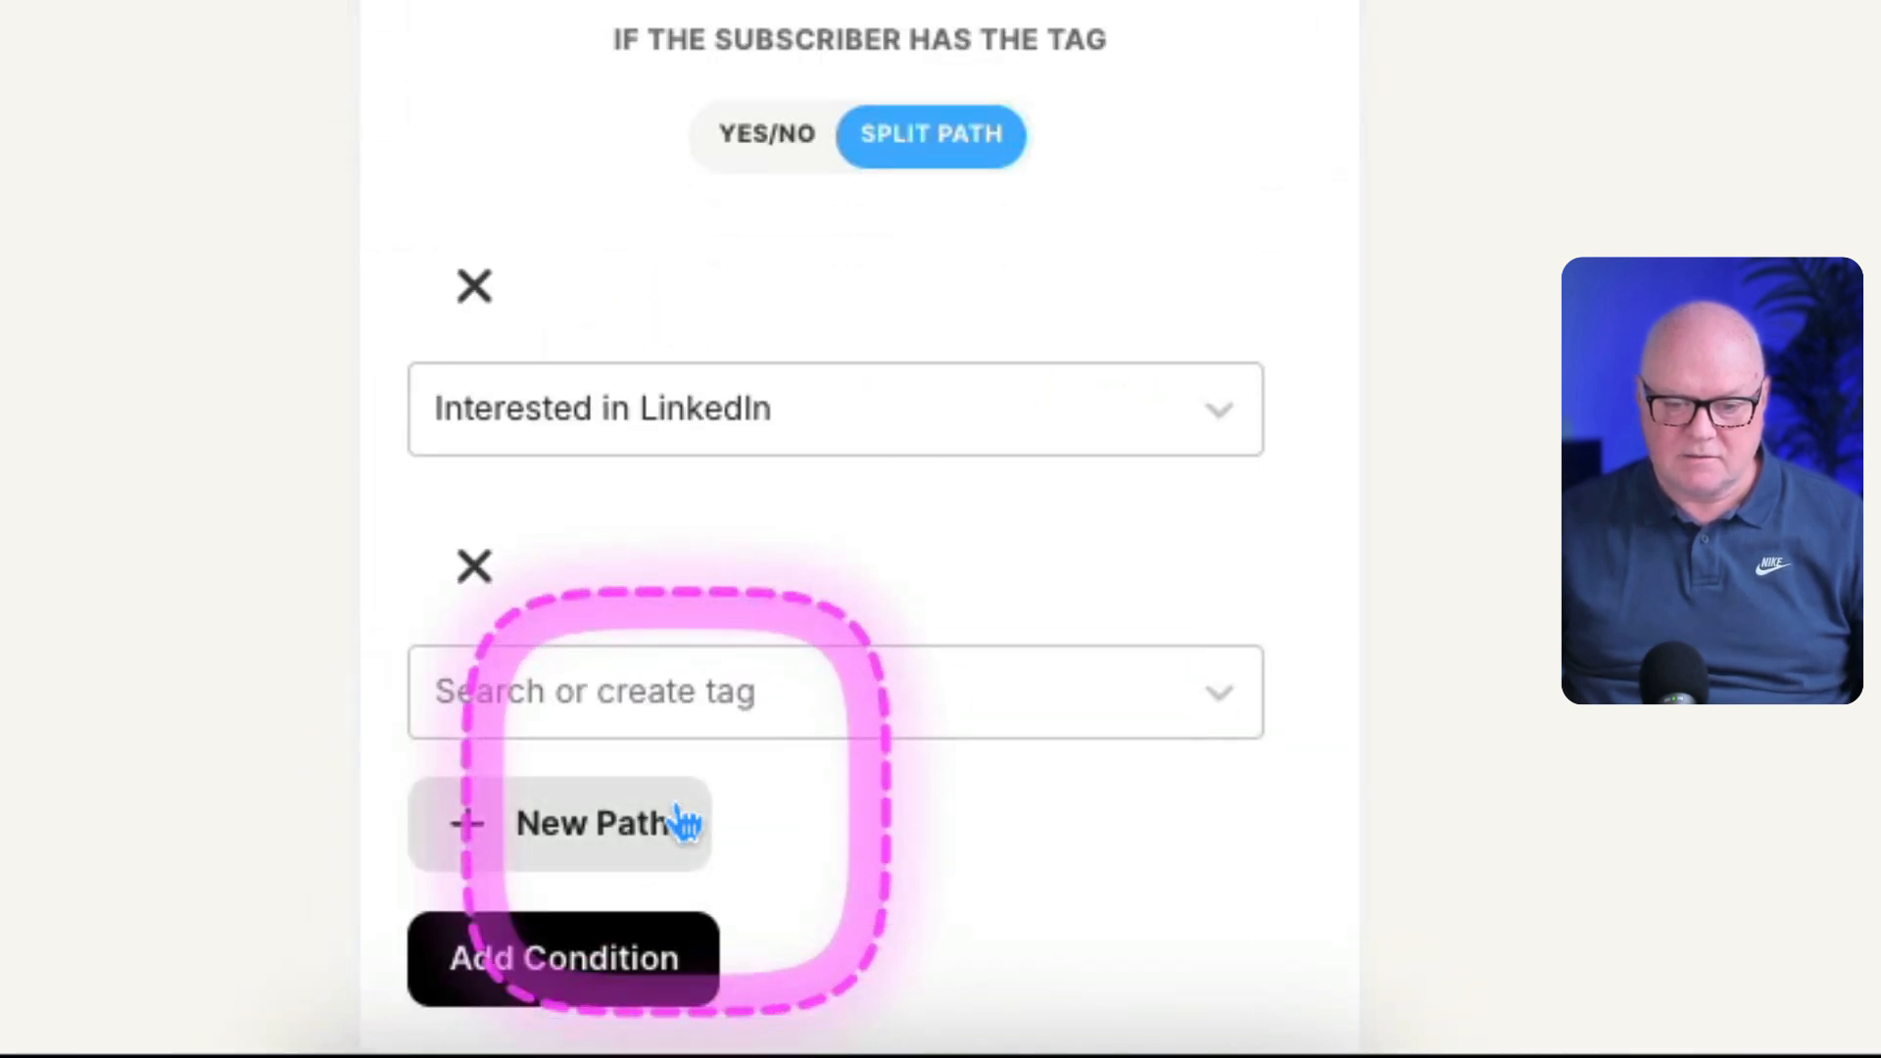
pyautogui.click(686, 683)
pyautogui.click(570, 578)
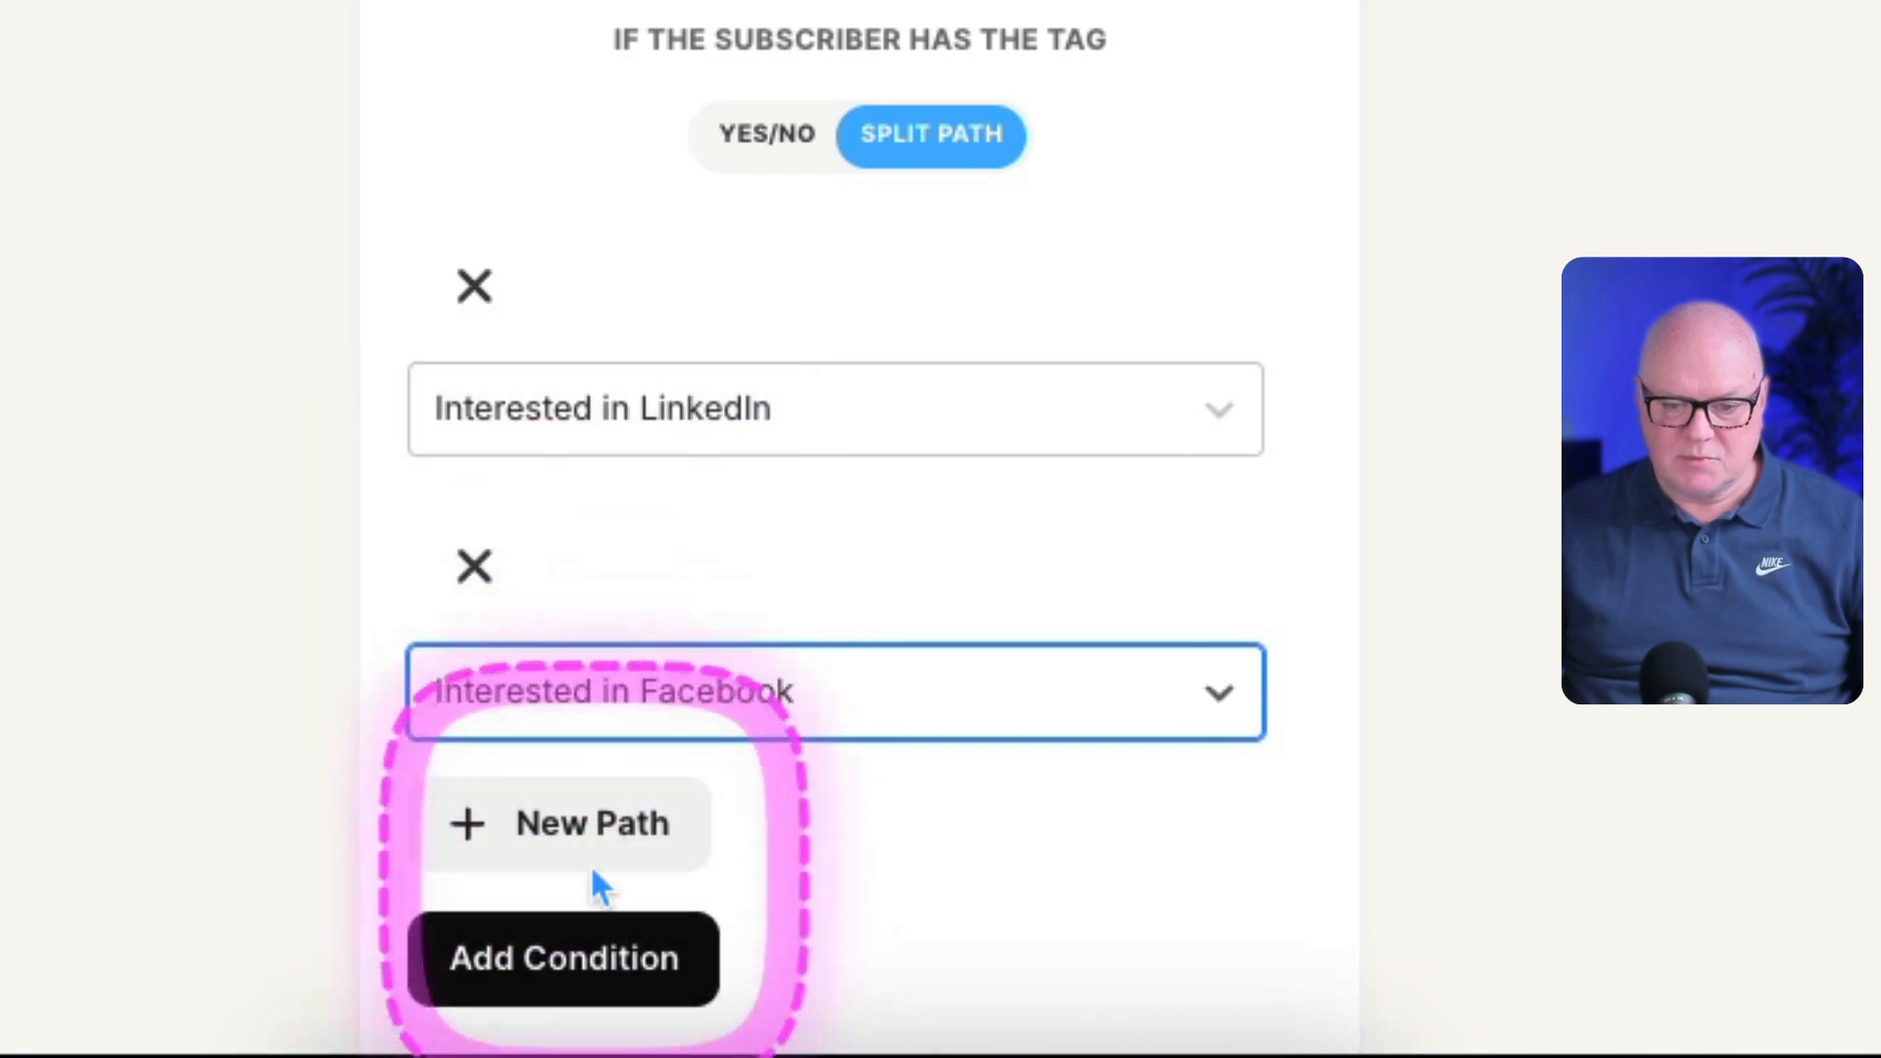
# - Add a third path for the tag Interested in 1-2-1 D4U EMS and insert the split path condition into the automation
pyautogui.click(591, 854)
pyautogui.scroll(-3, 725, 882)
pyautogui.click(725, 701)
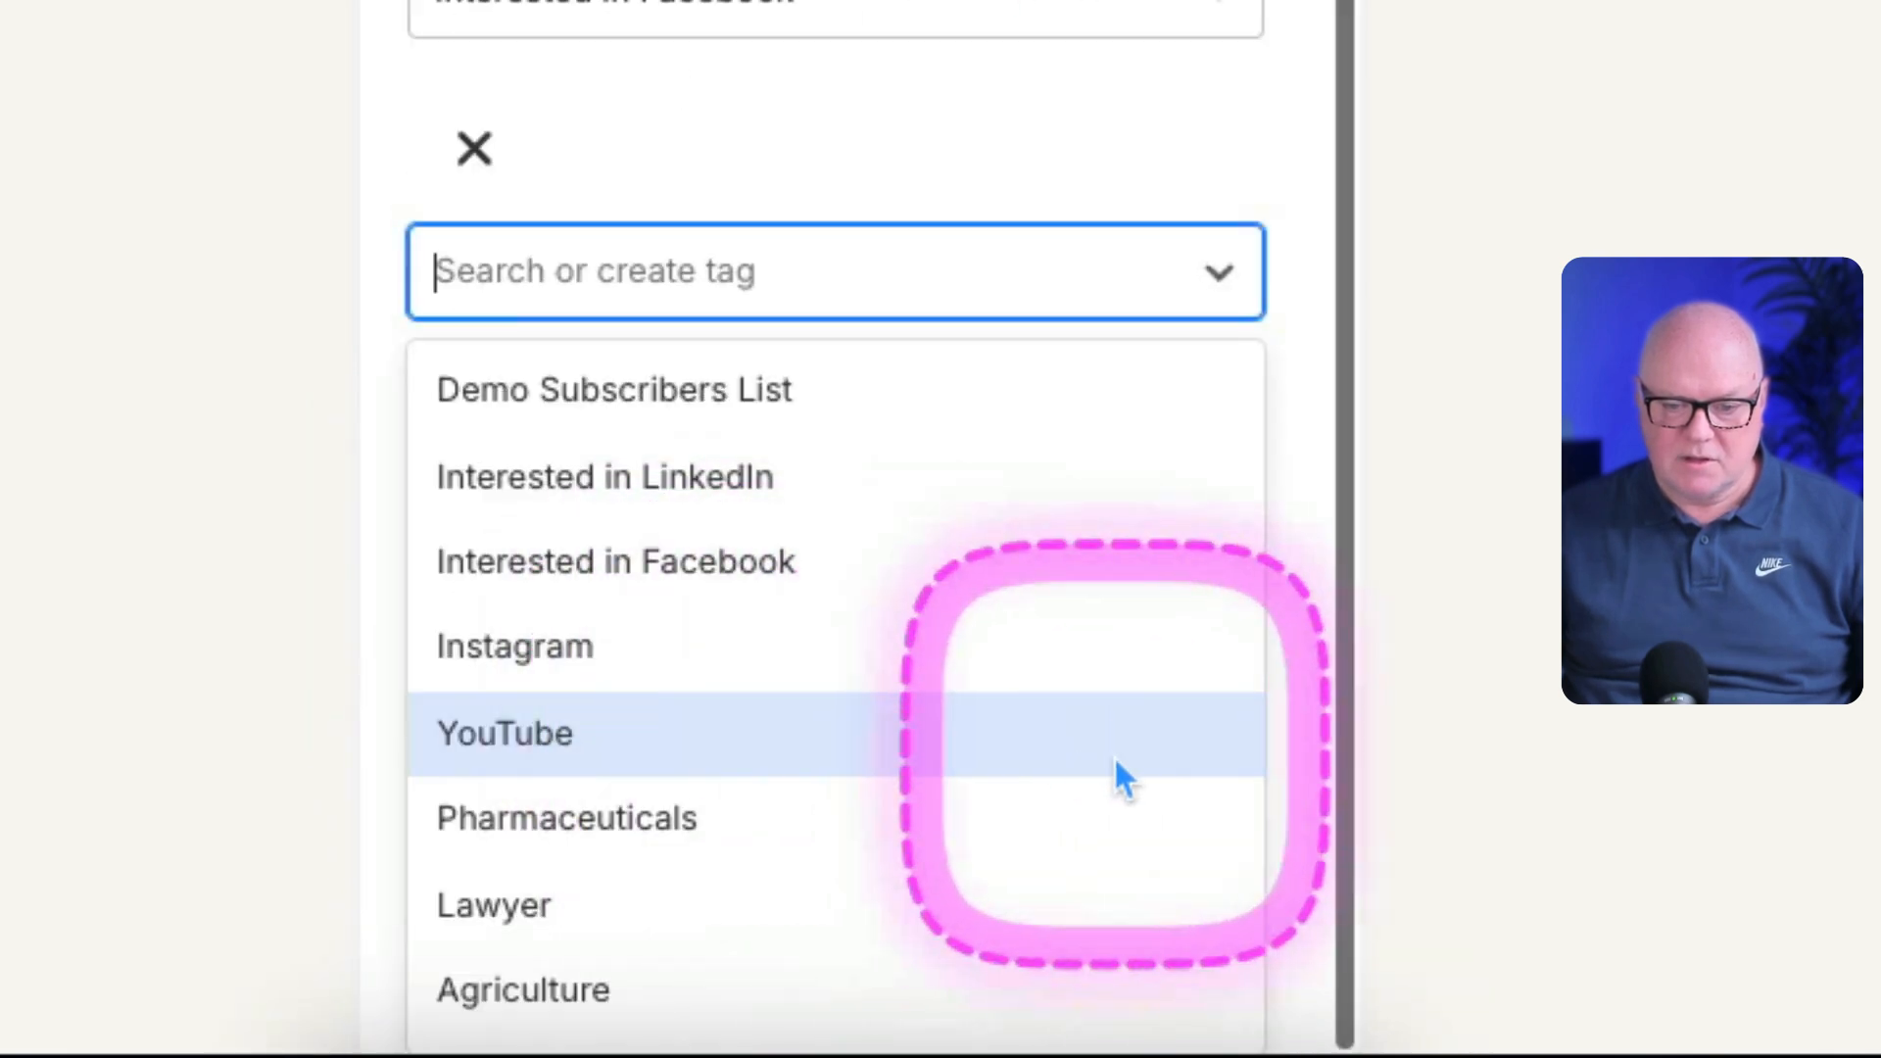
pyautogui.scroll(-1, 990, 764)
pyautogui.scroll(1, 1000, 764)
pyautogui.scroll(-15, 993, 746)
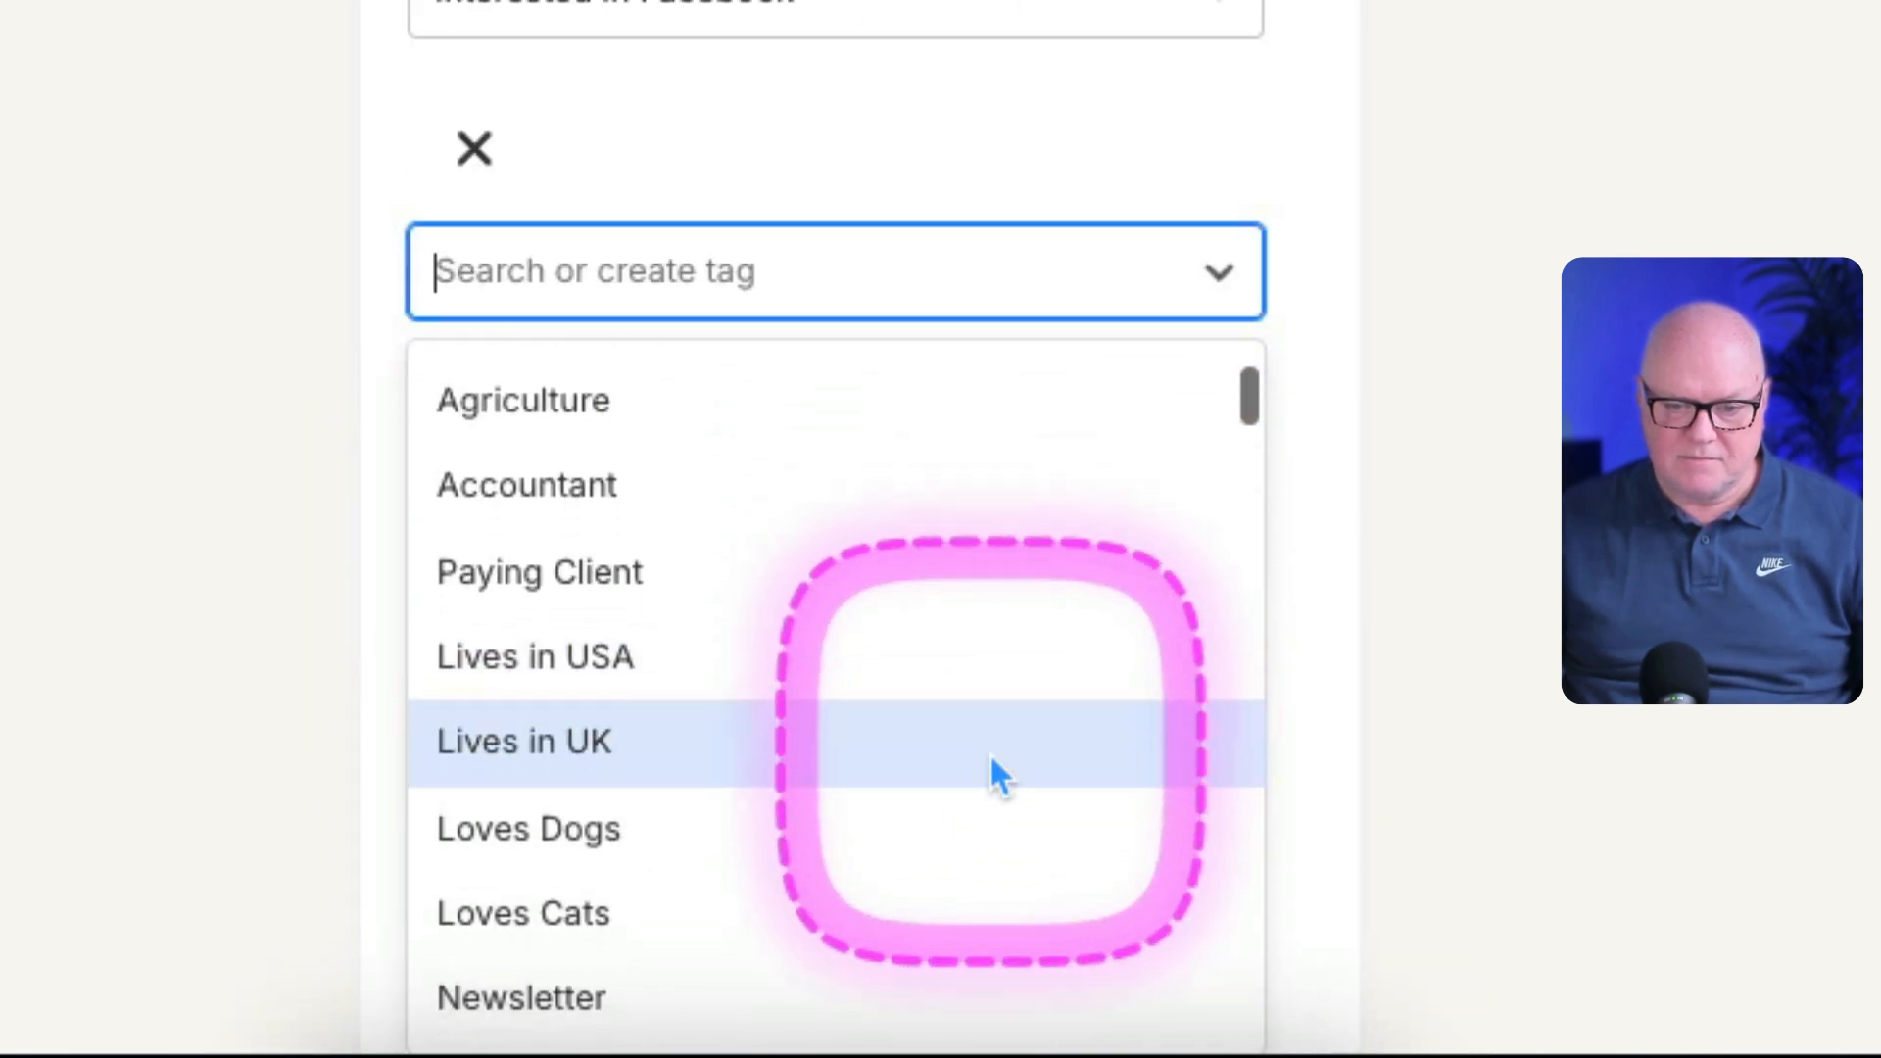
pyautogui.scroll(-20, 992, 777)
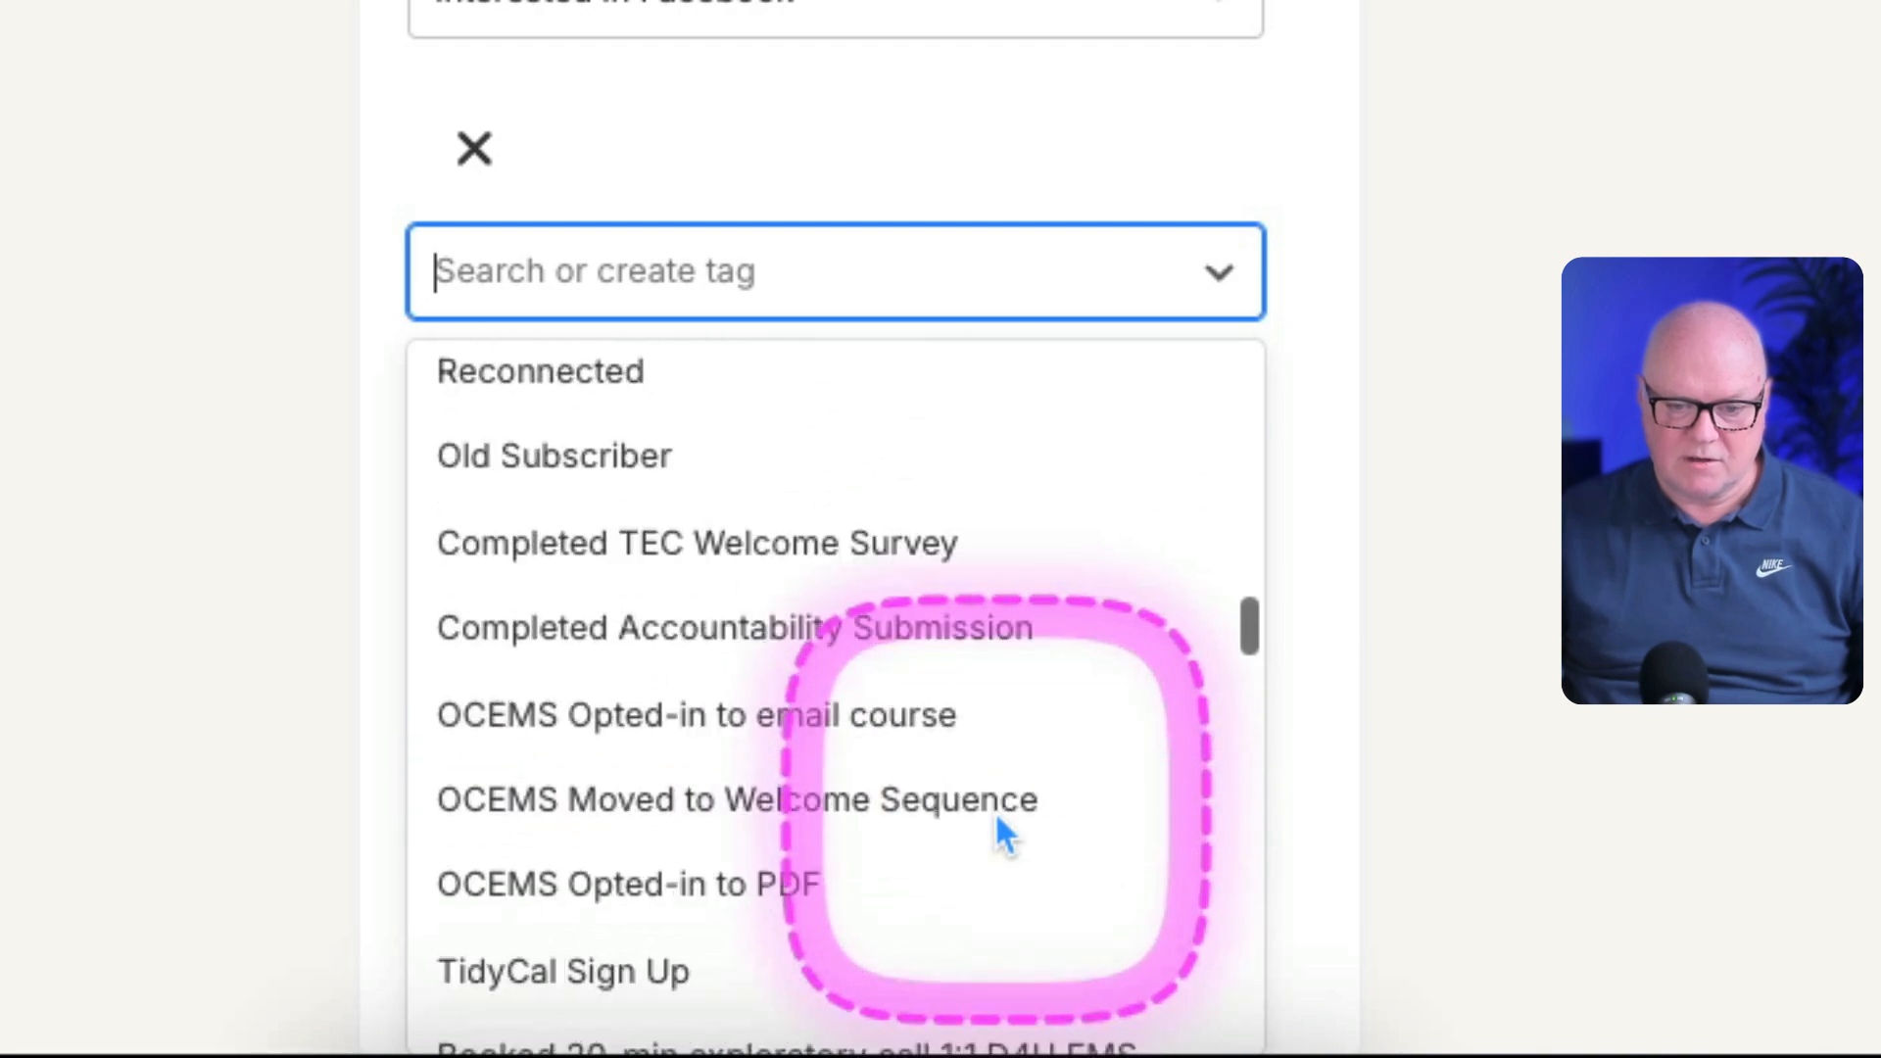
pyautogui.scroll(-20, 996, 819)
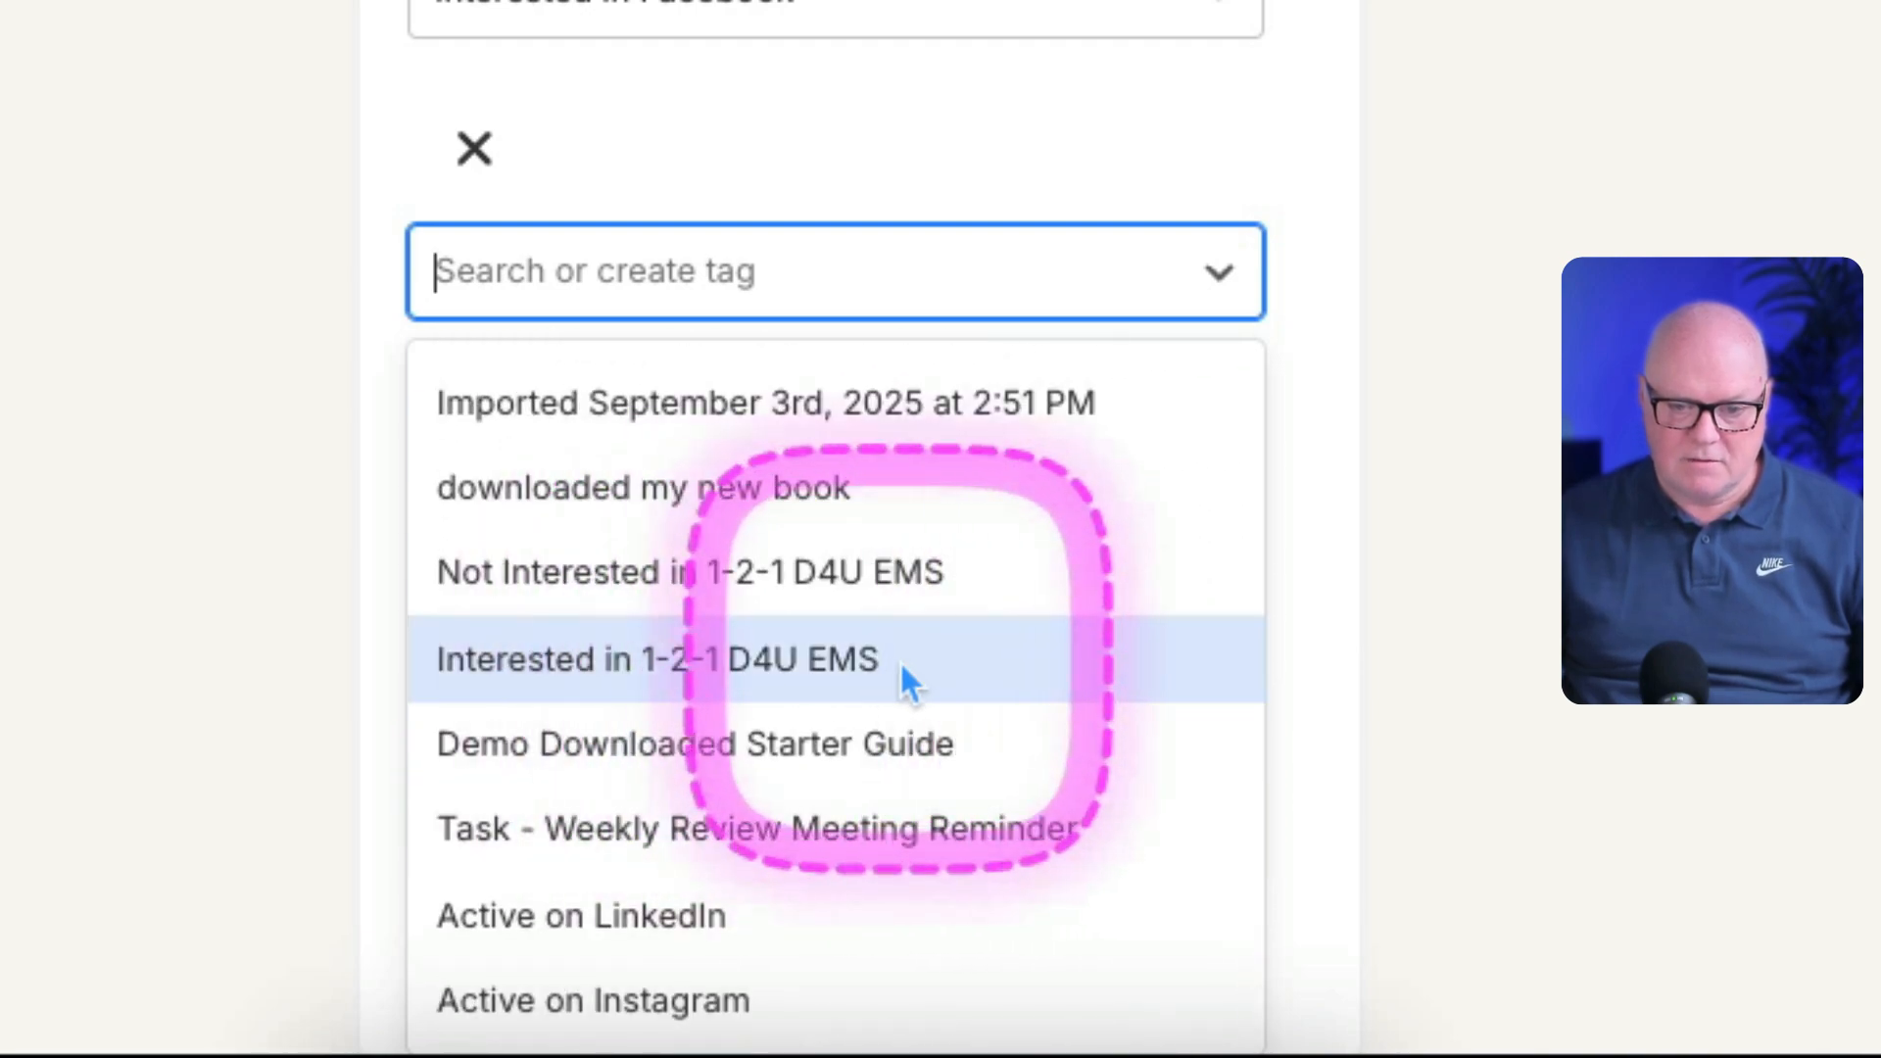
pyautogui.click(899, 660)
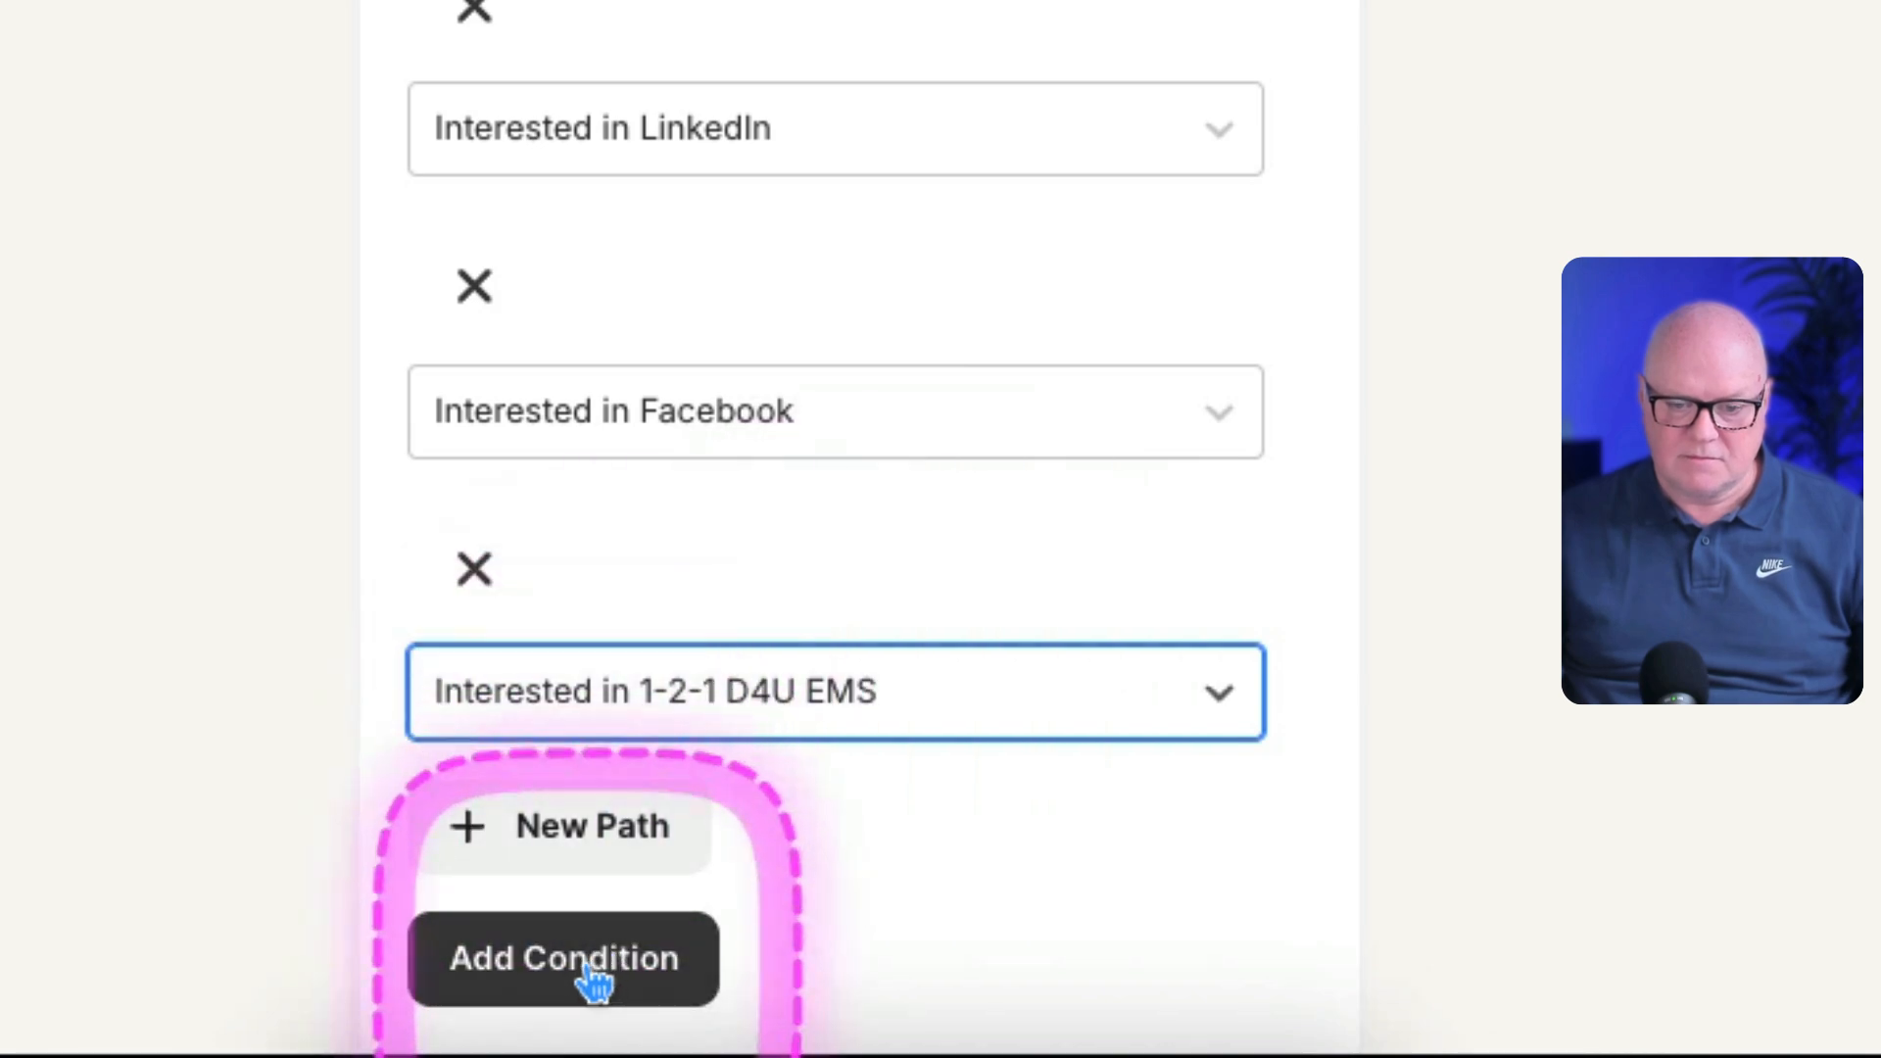
pyautogui.click(593, 980)
pyautogui.scroll(-3, 1283, 868)
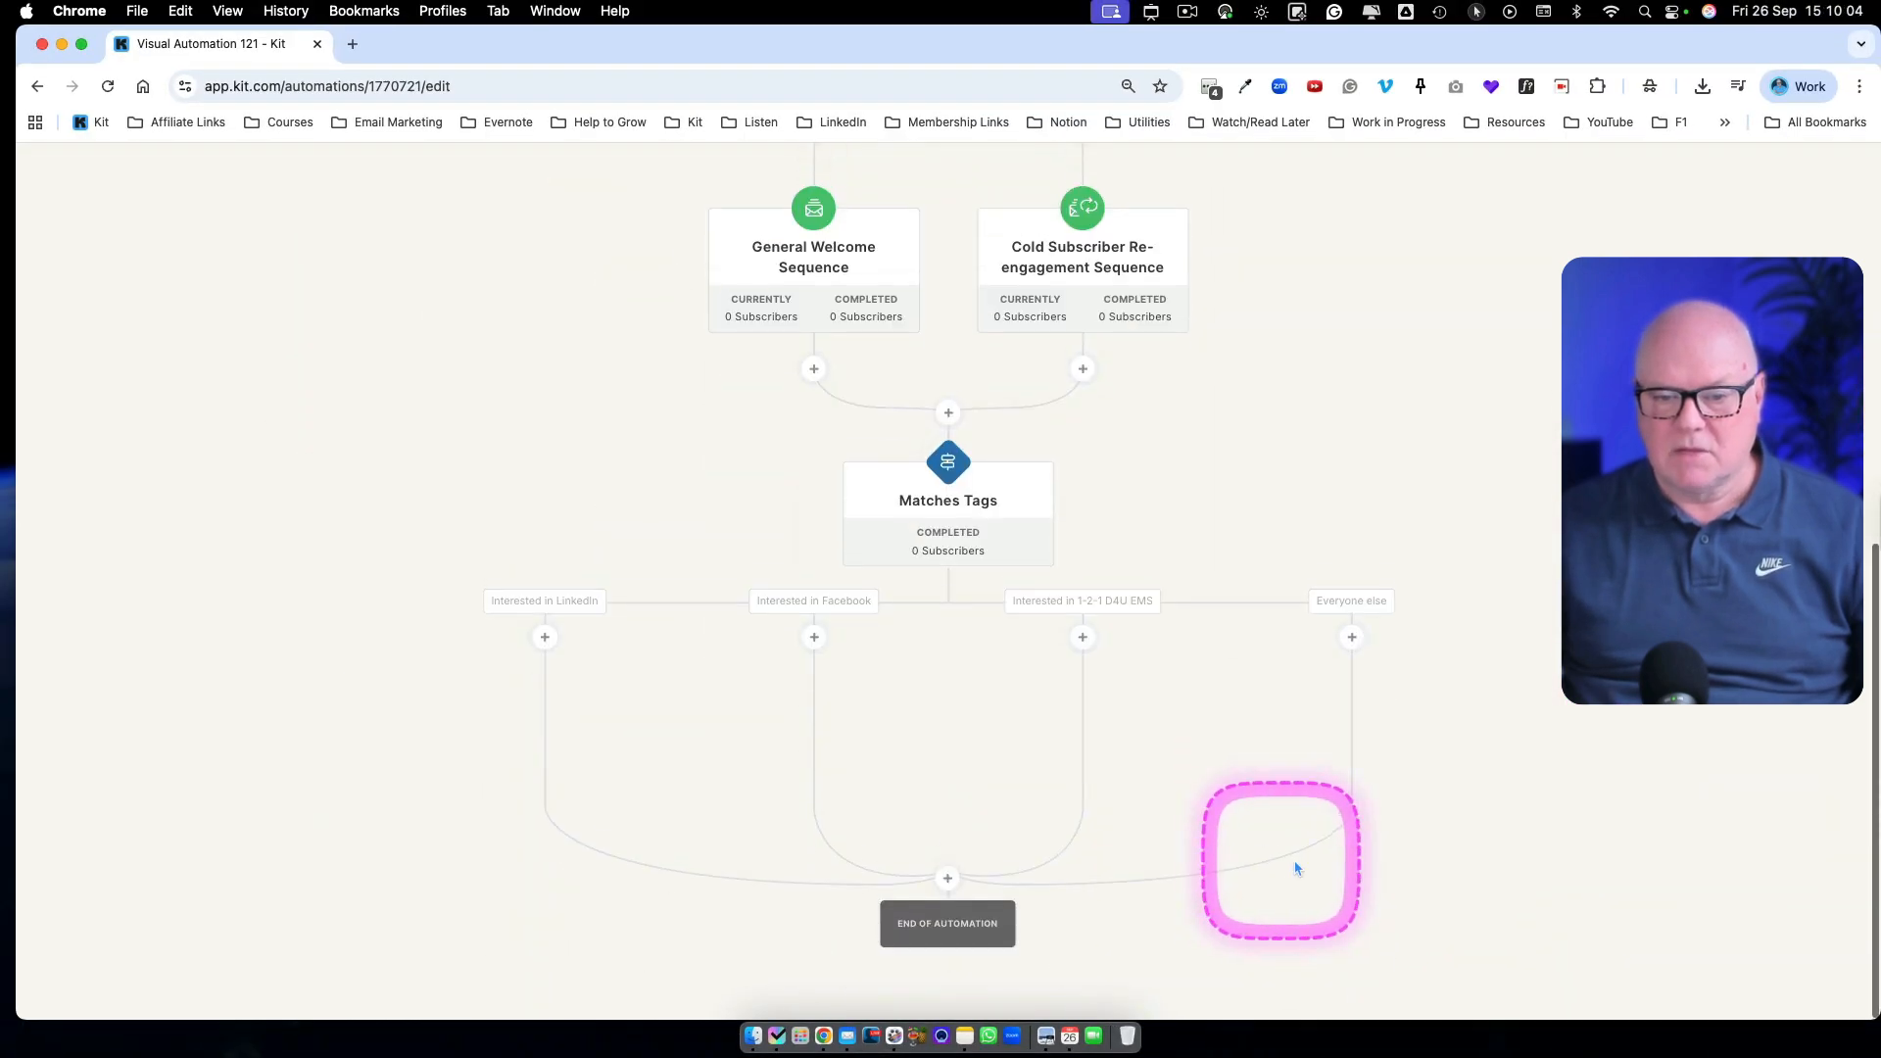
# - Add an email sequence action with LinkedIn Learning to the Interested in LinkedIn branch of the Matches Tags condition
pyautogui.moveTo(990, 524)
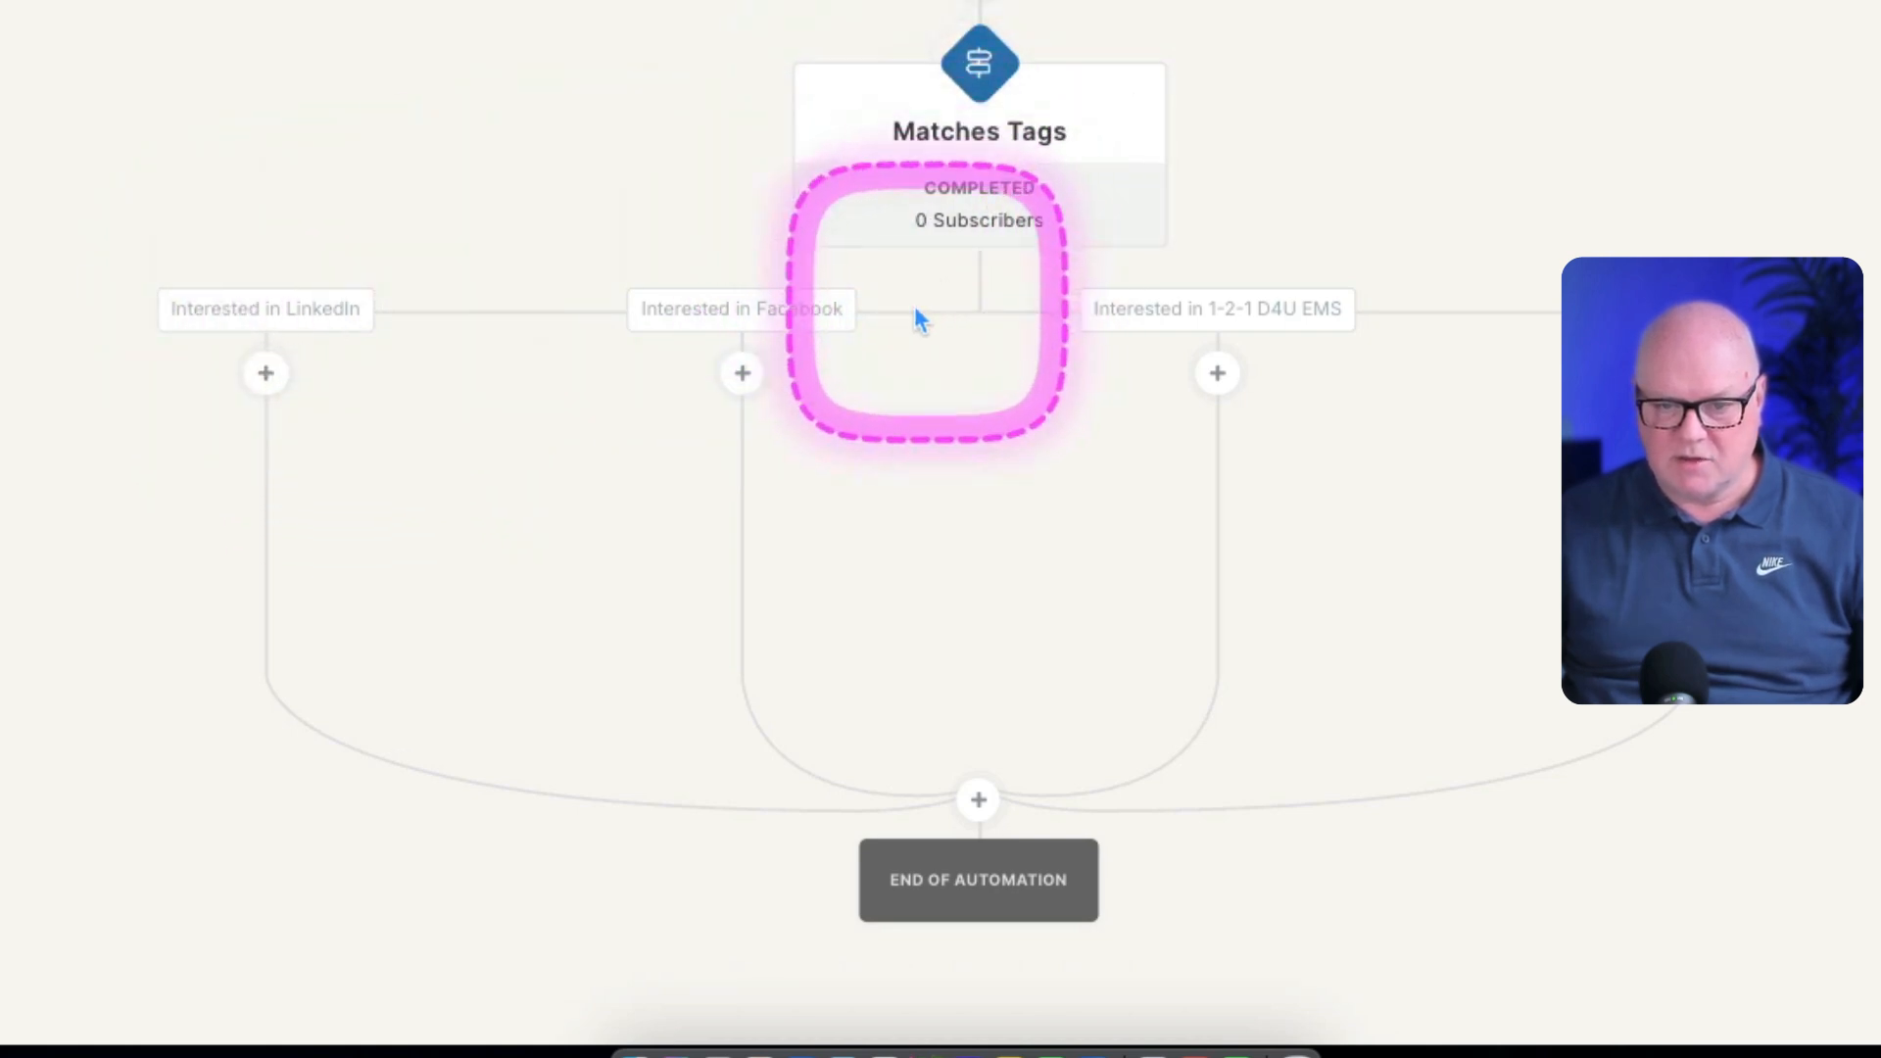
pyautogui.click(266, 373)
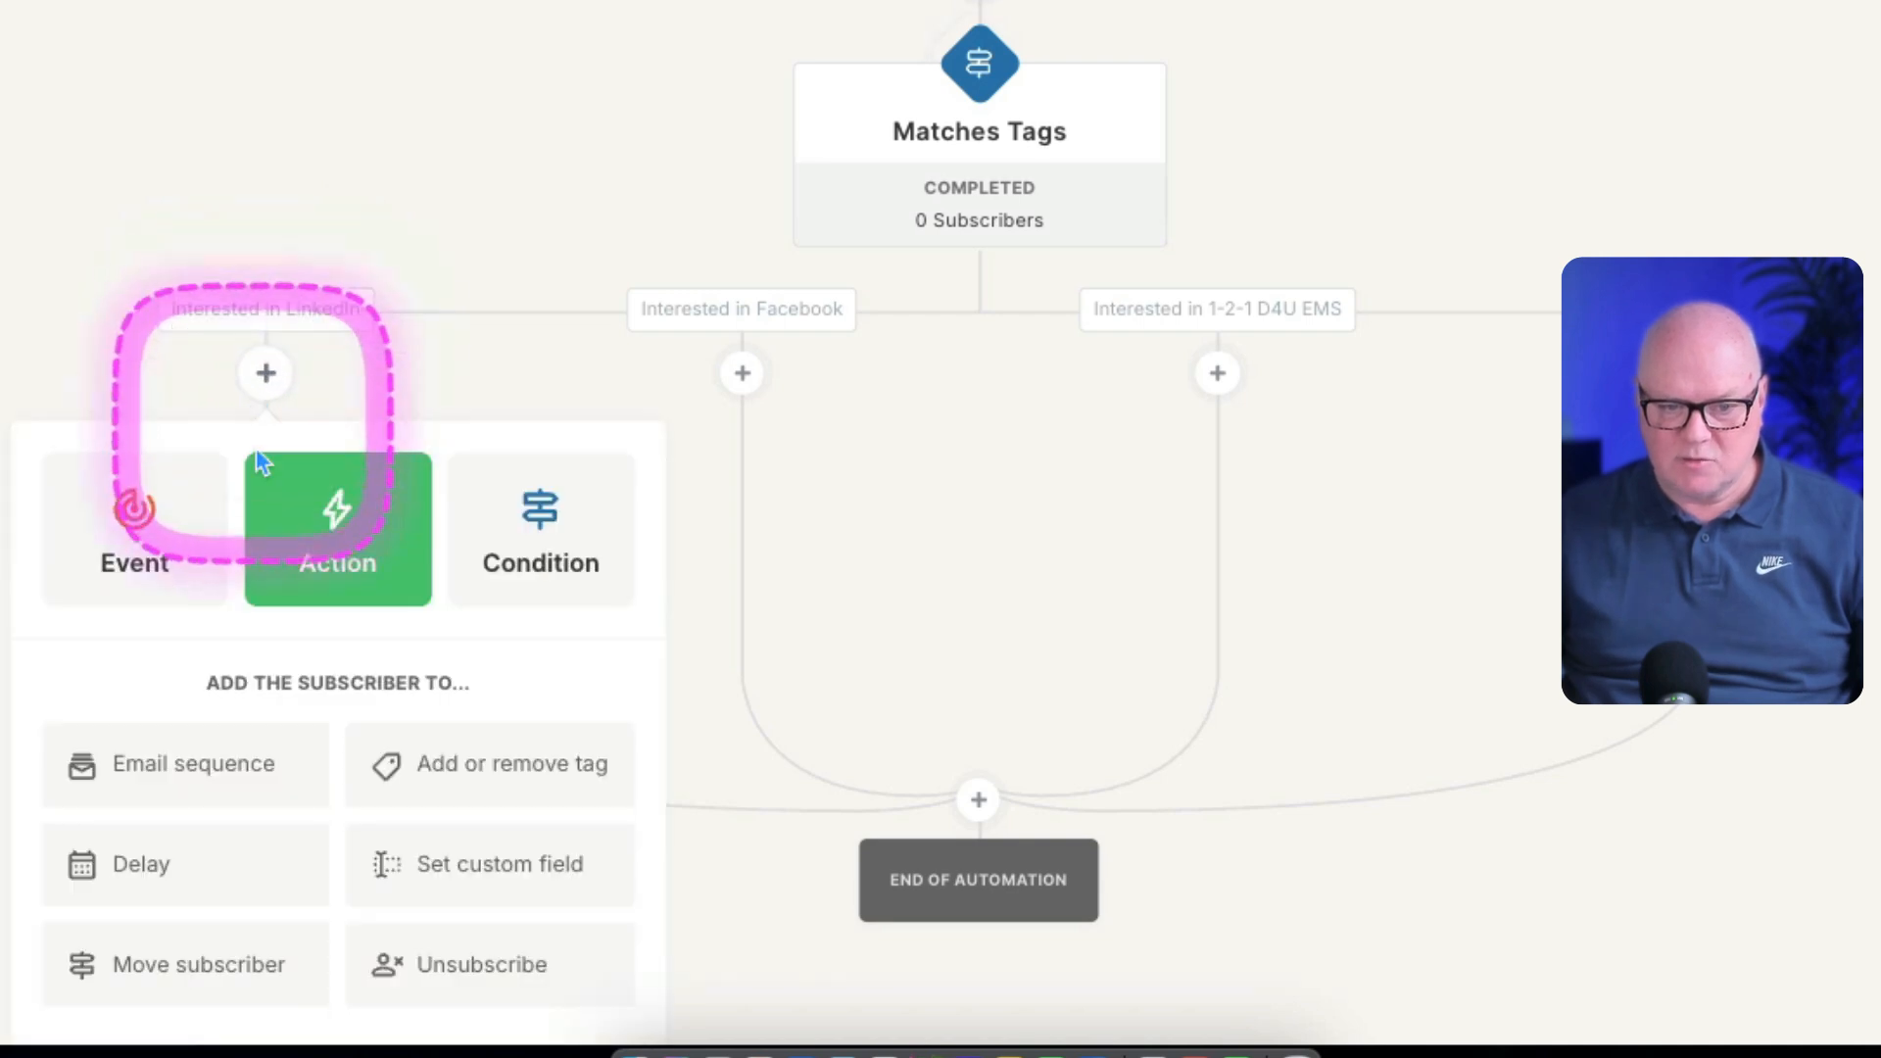
pyautogui.click(213, 749)
pyautogui.click(206, 820)
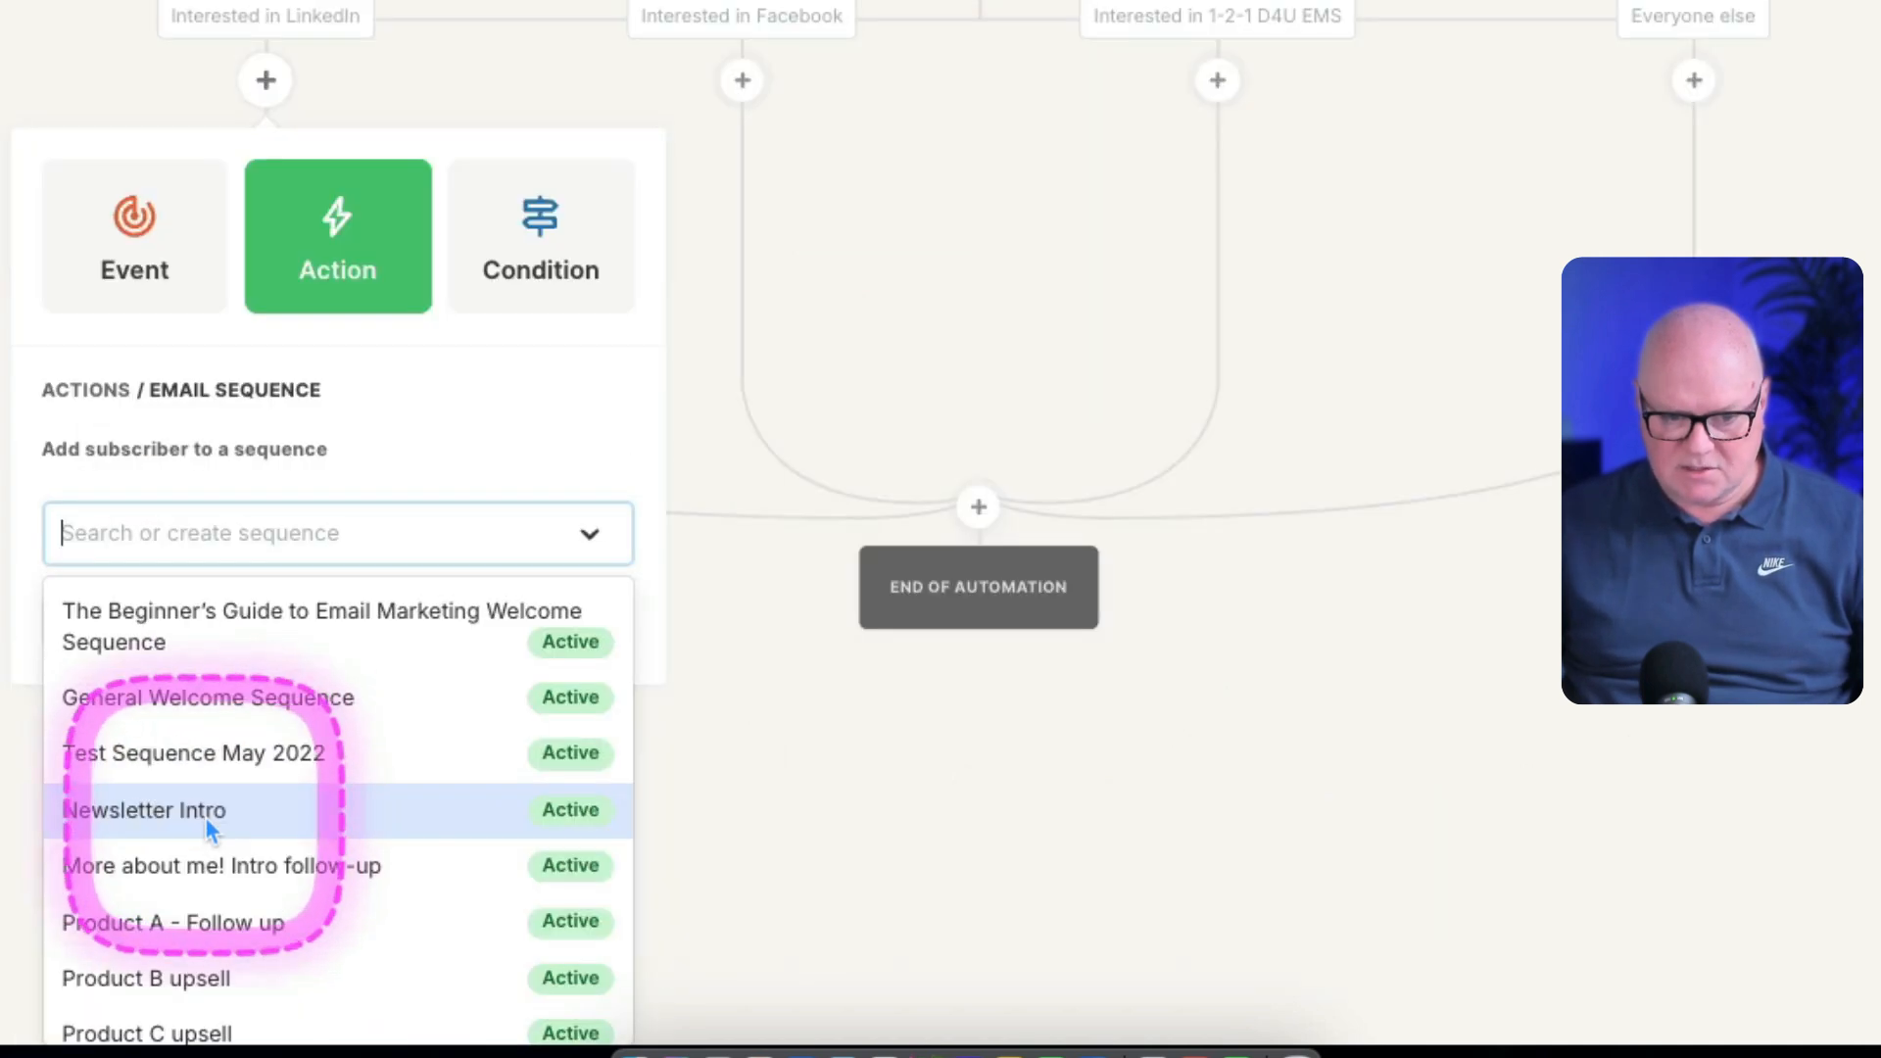
pyautogui.write('link')
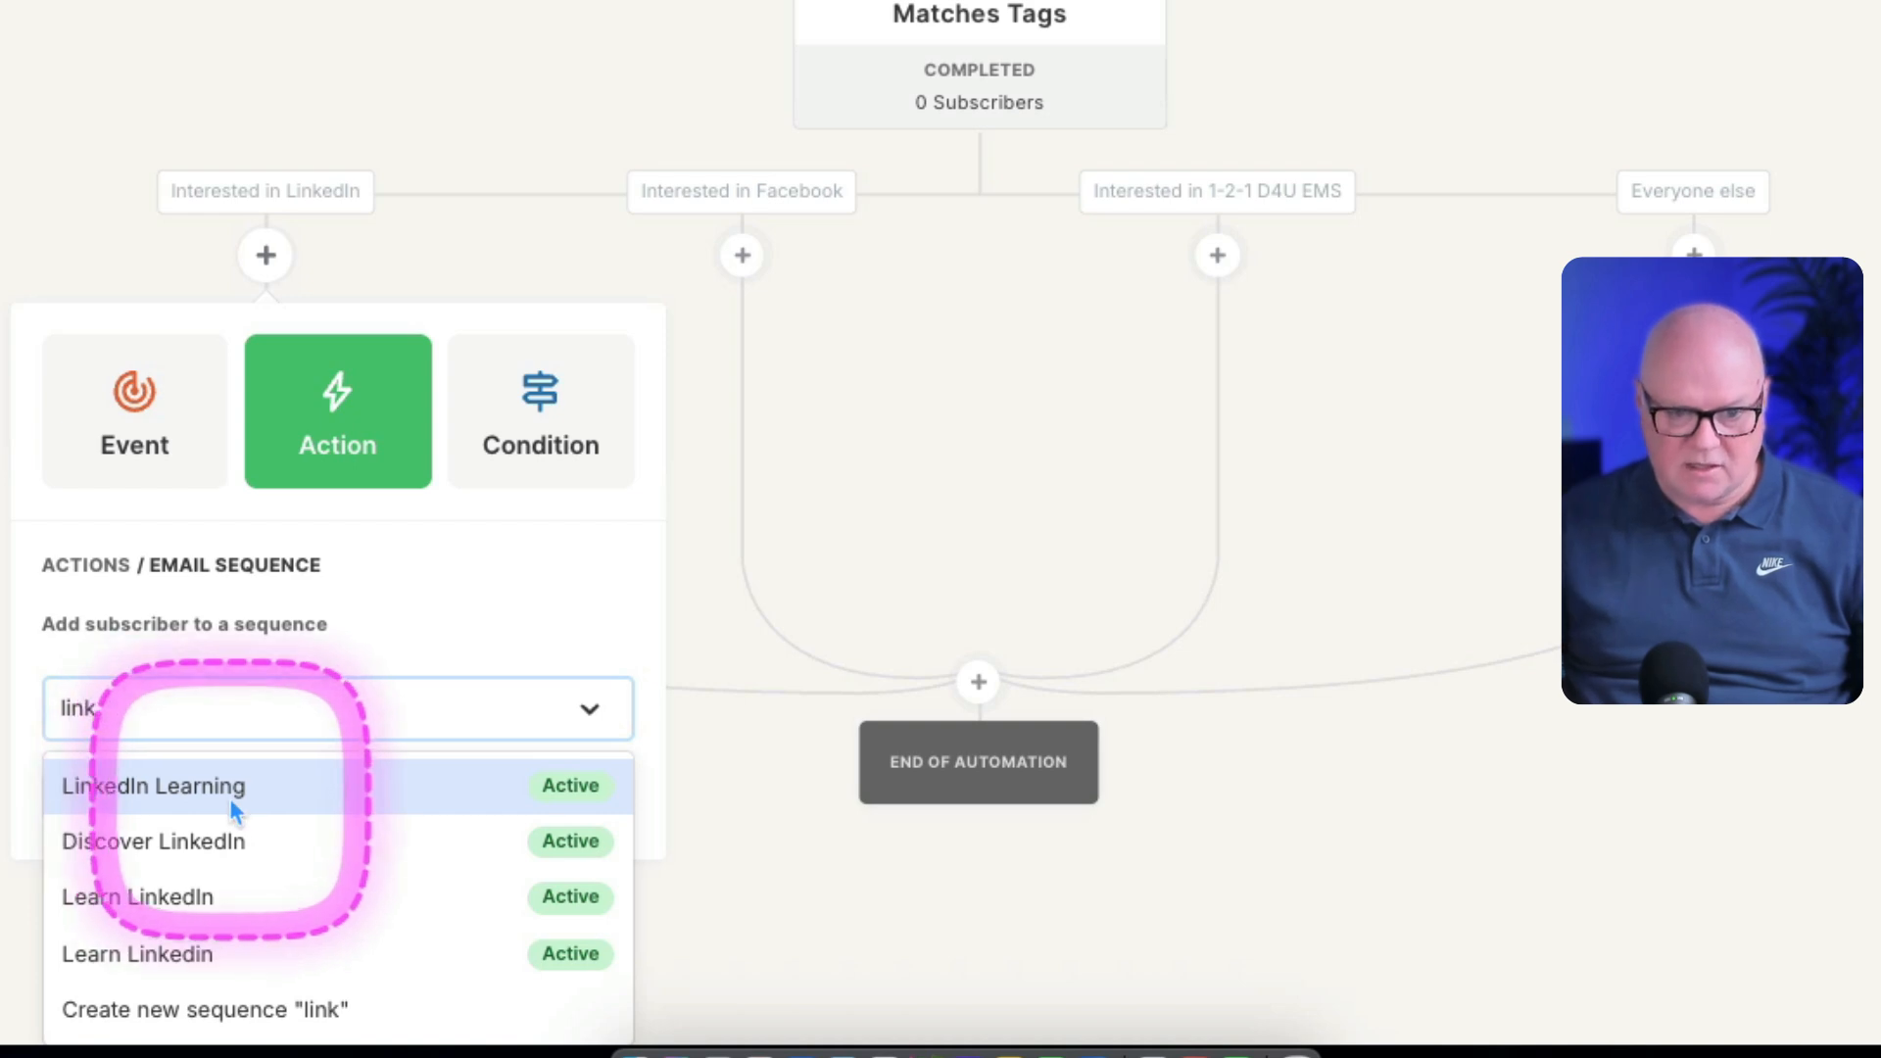
pyautogui.click(232, 792)
pyautogui.click(201, 896)
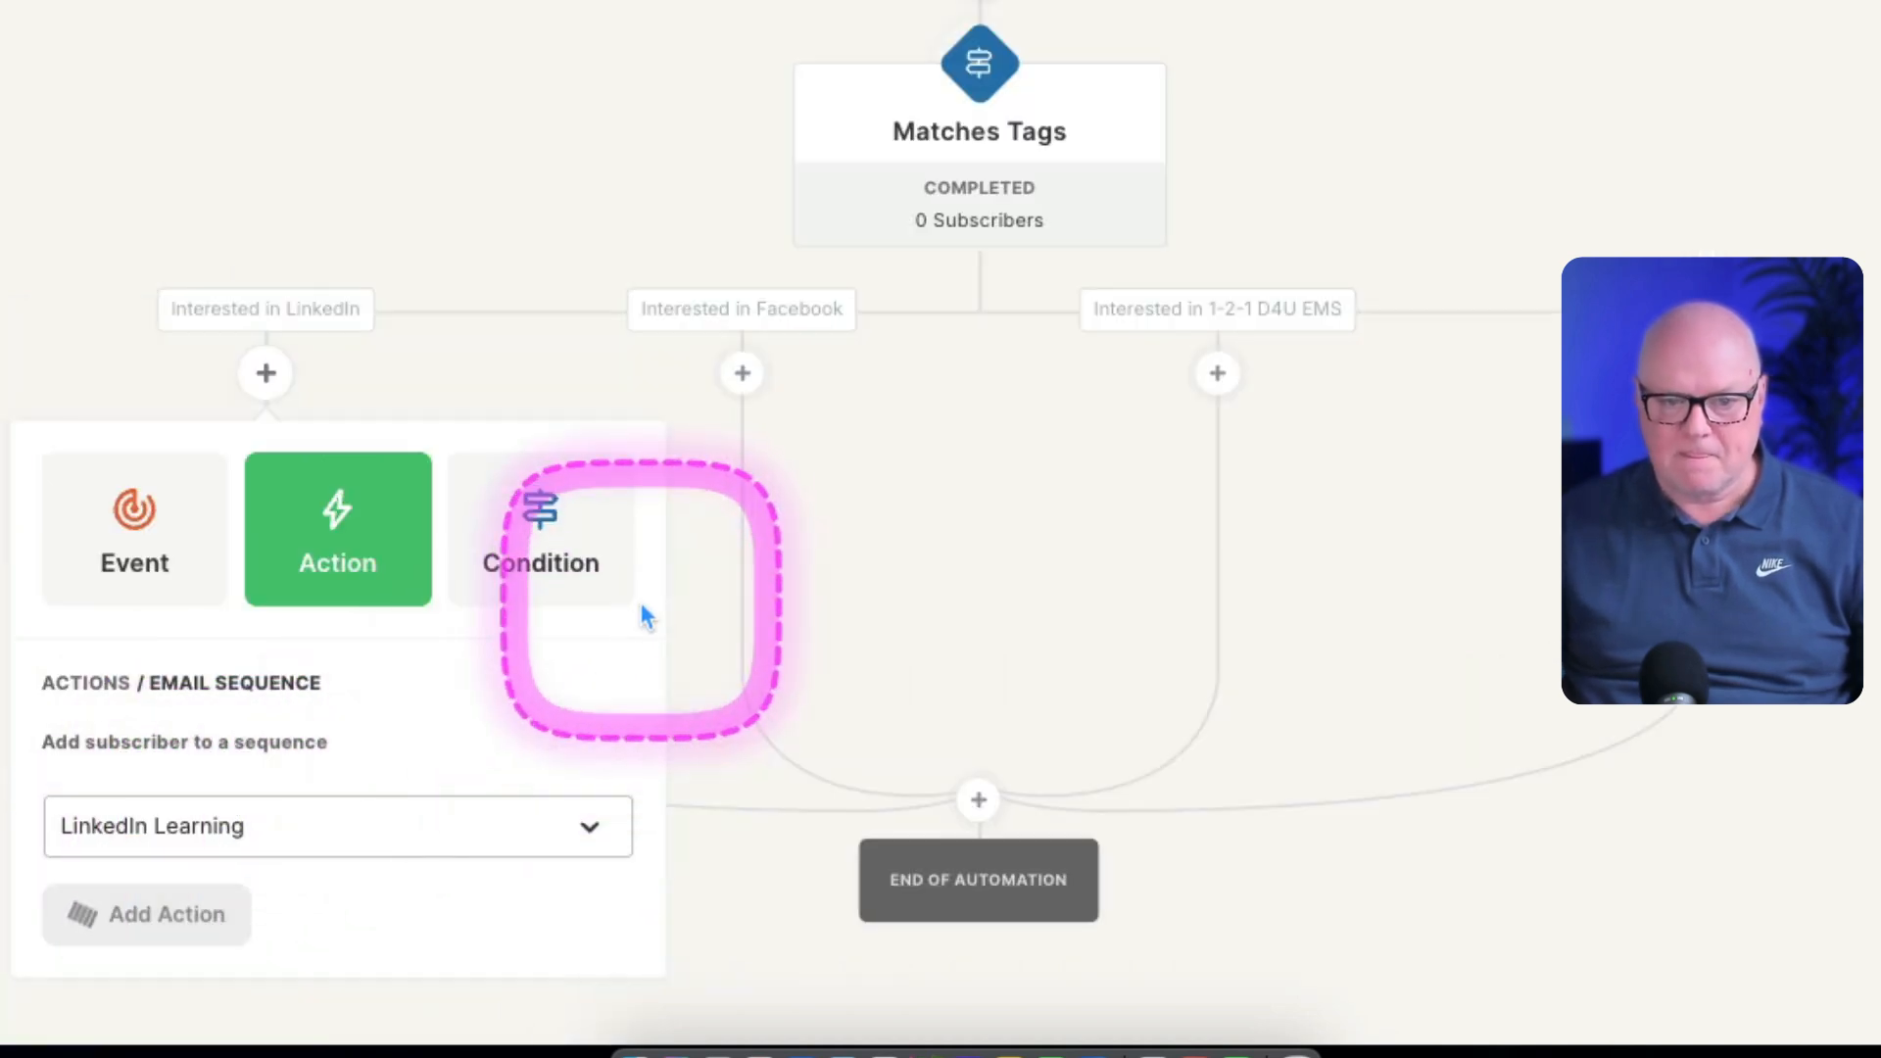
# - Add an email sequence action with Facebook Learning to the Interested in Facebook branch of the Matches Tags condition
pyautogui.scroll(-8, 1160, 521)
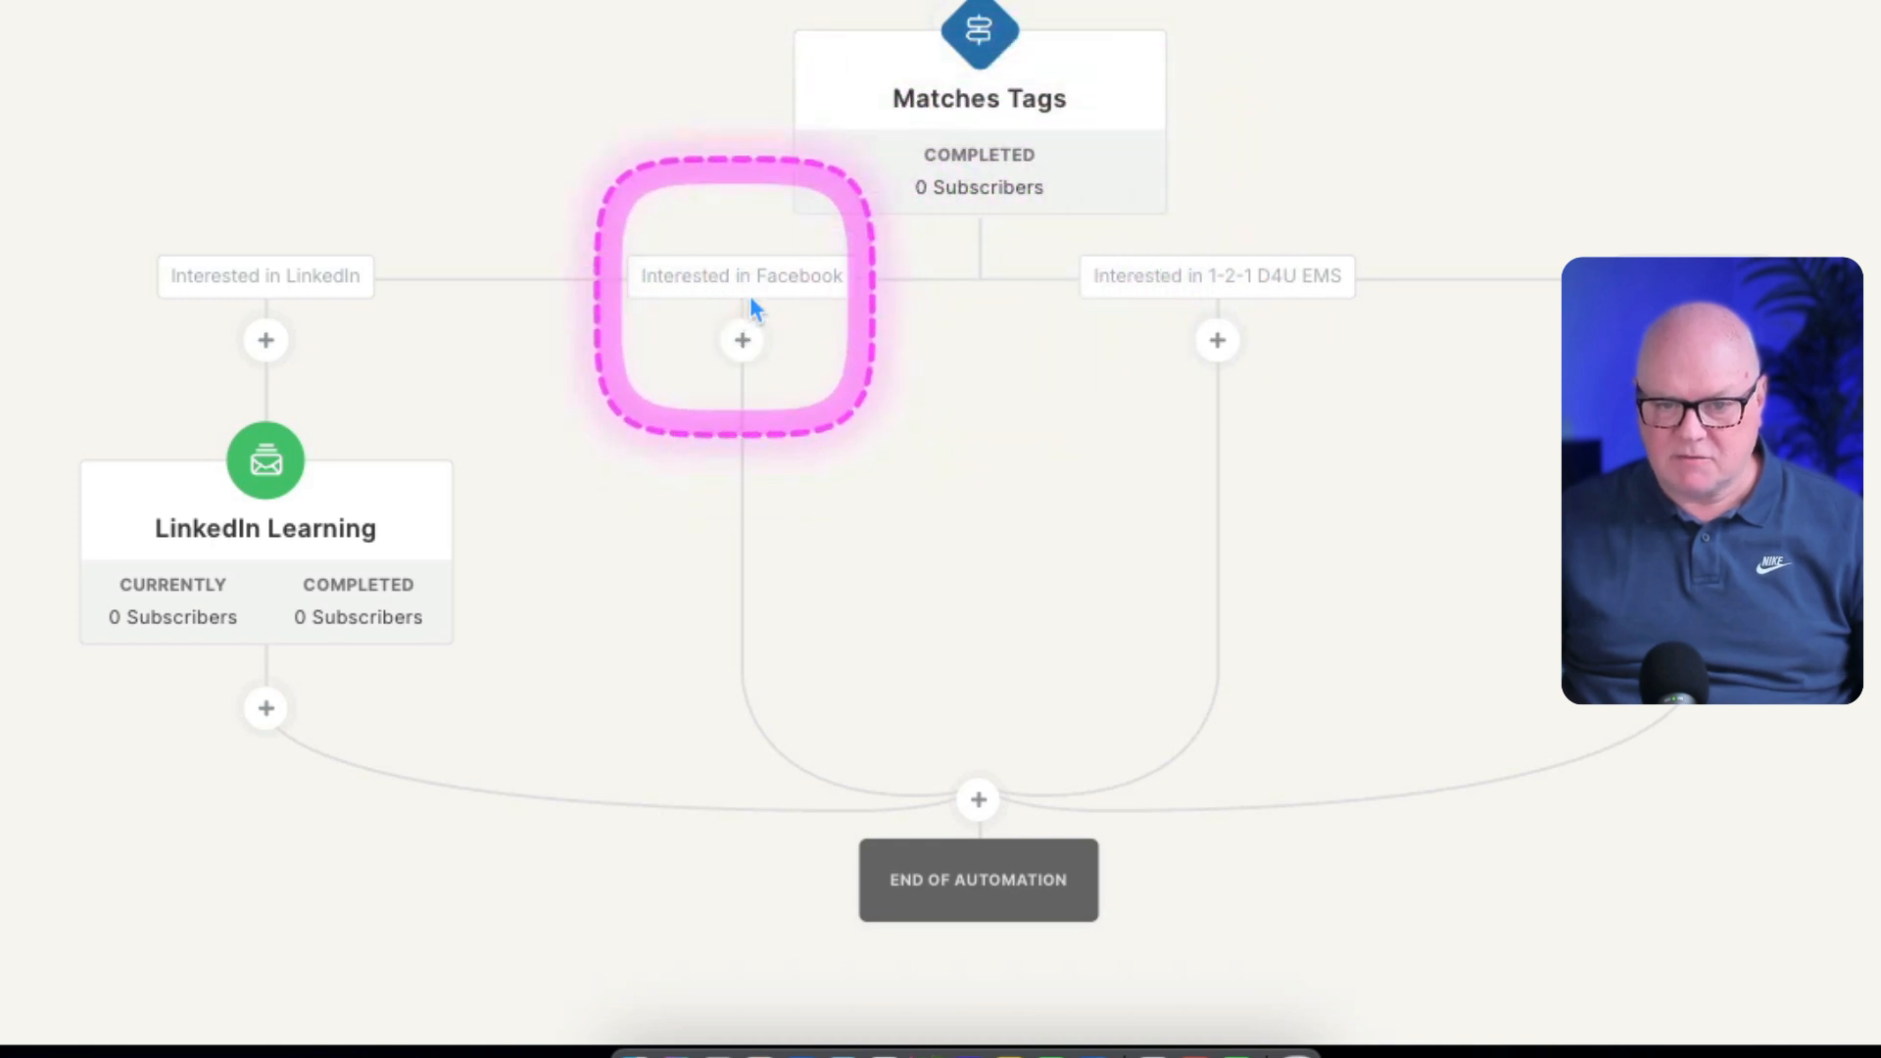
pyautogui.click(743, 345)
pyautogui.click(625, 720)
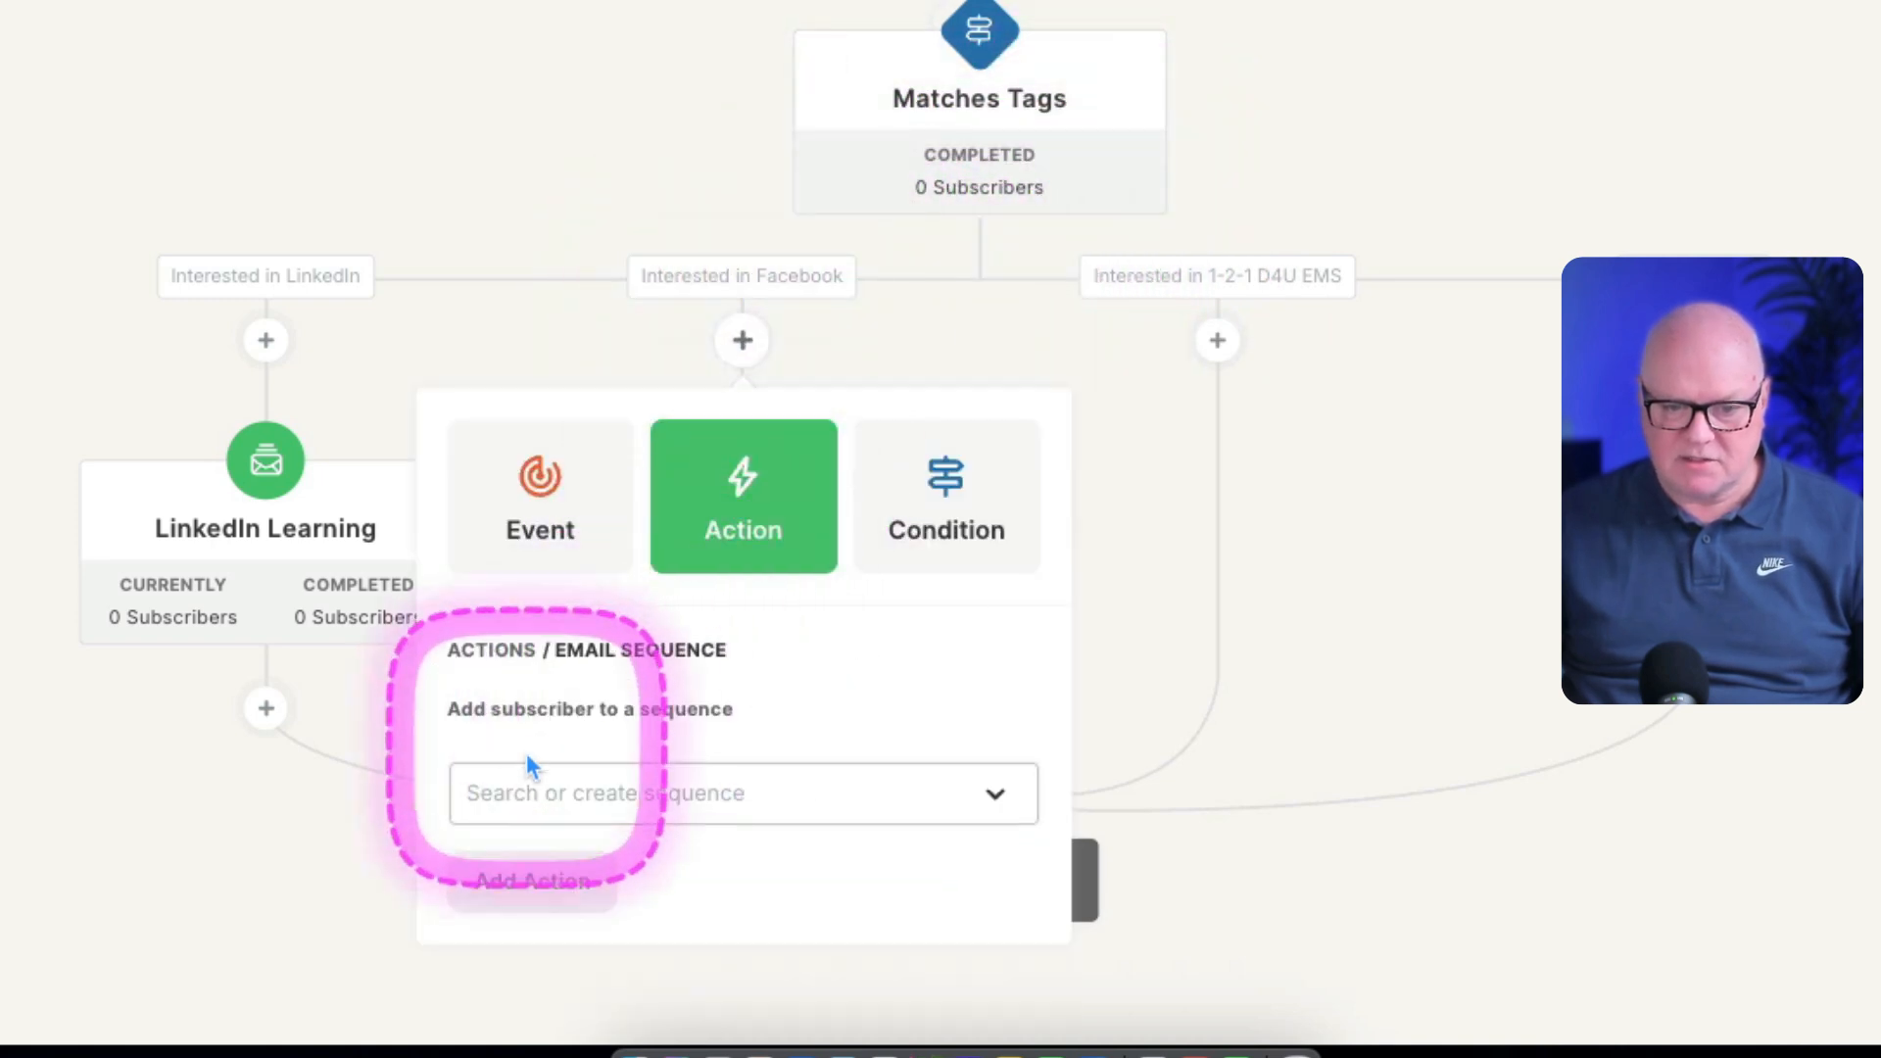
pyautogui.click(514, 773)
pyautogui.write('face')
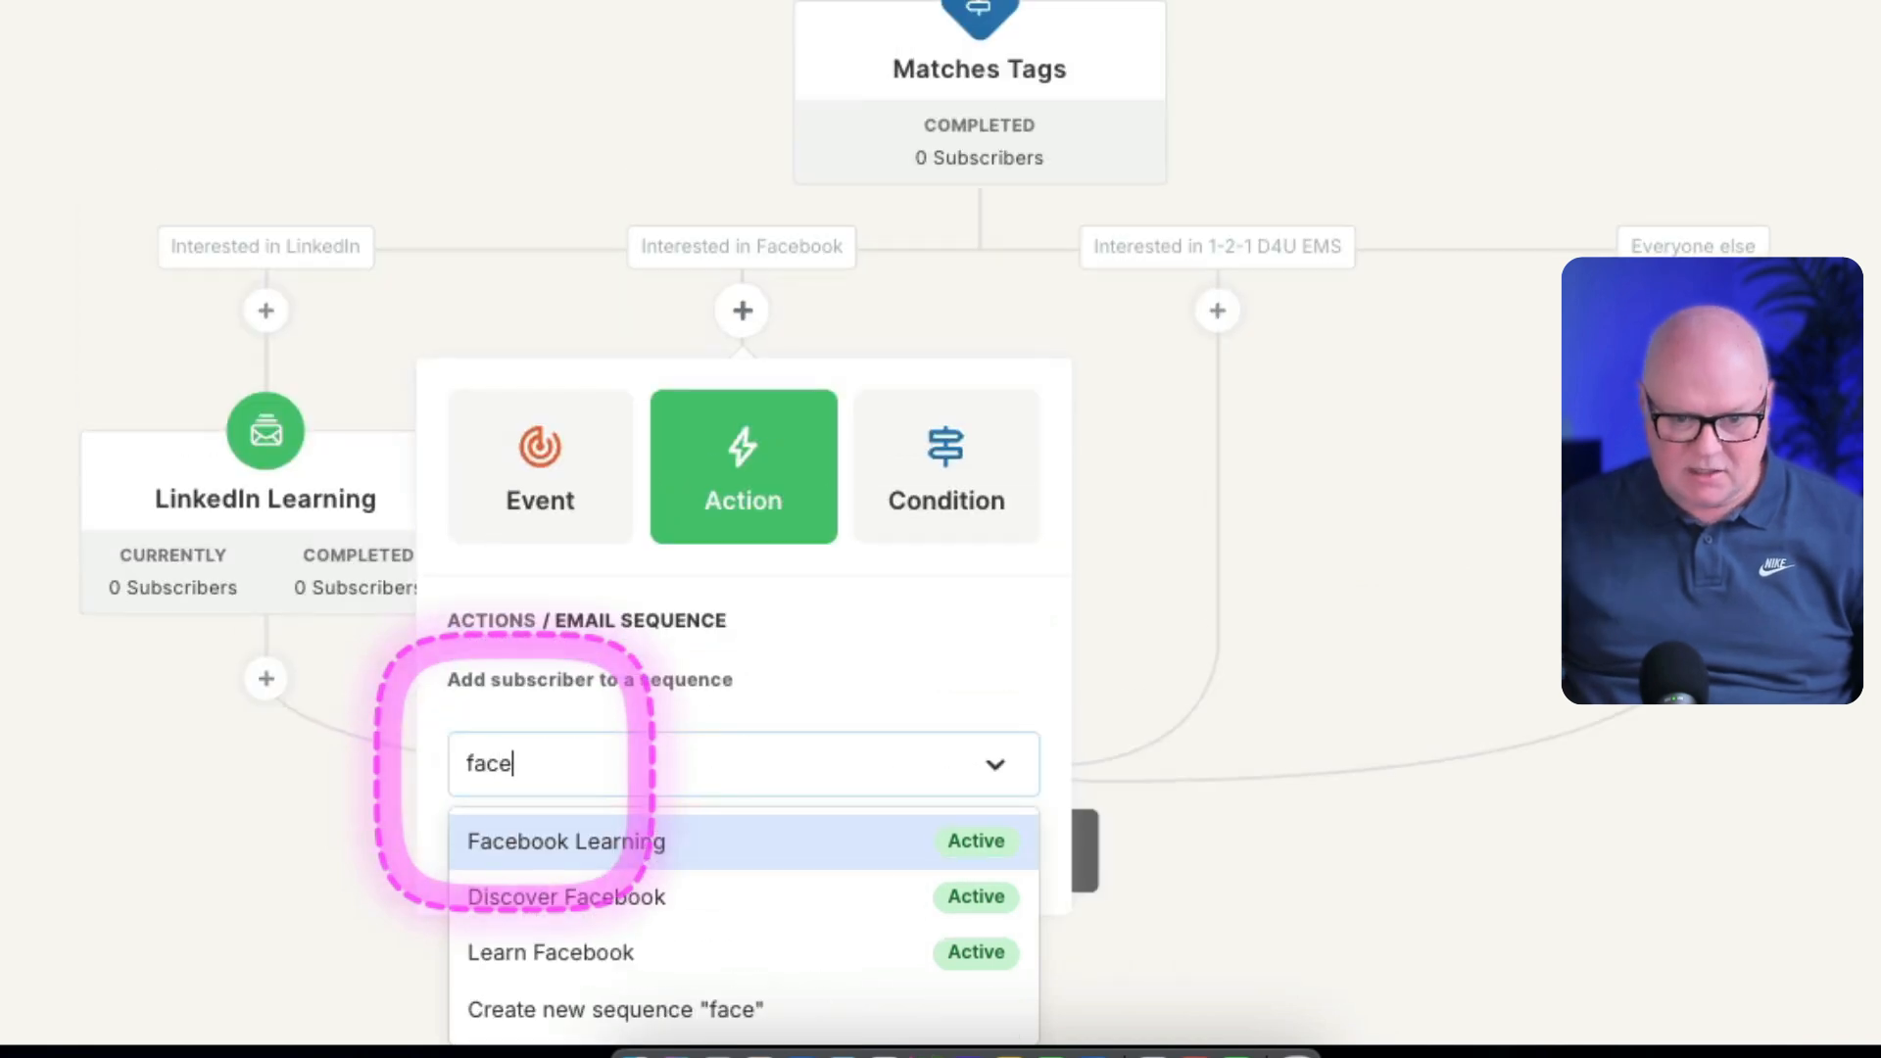
pyautogui.click(597, 836)
pyautogui.click(586, 880)
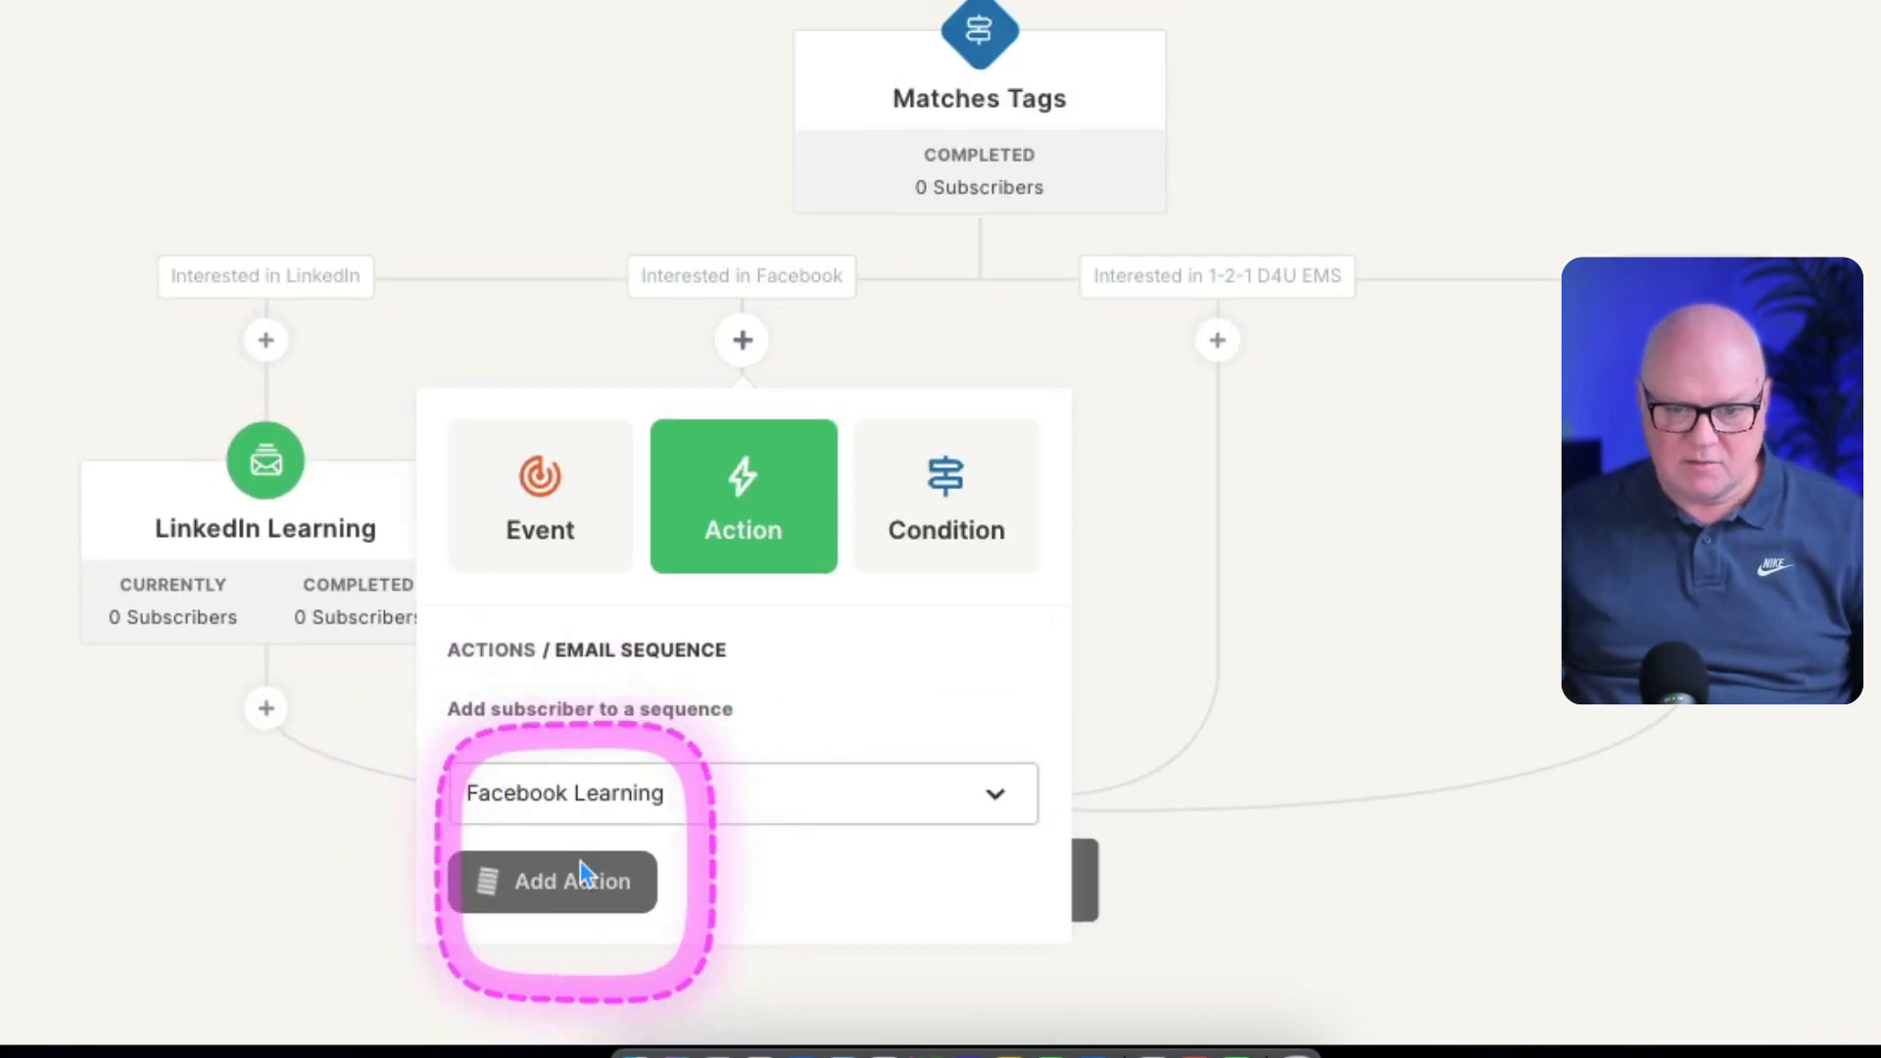
# - Look over the branched flow and review the event, action and condition options available just before the end of the automation
pyautogui.scroll(8, 1259, 690)
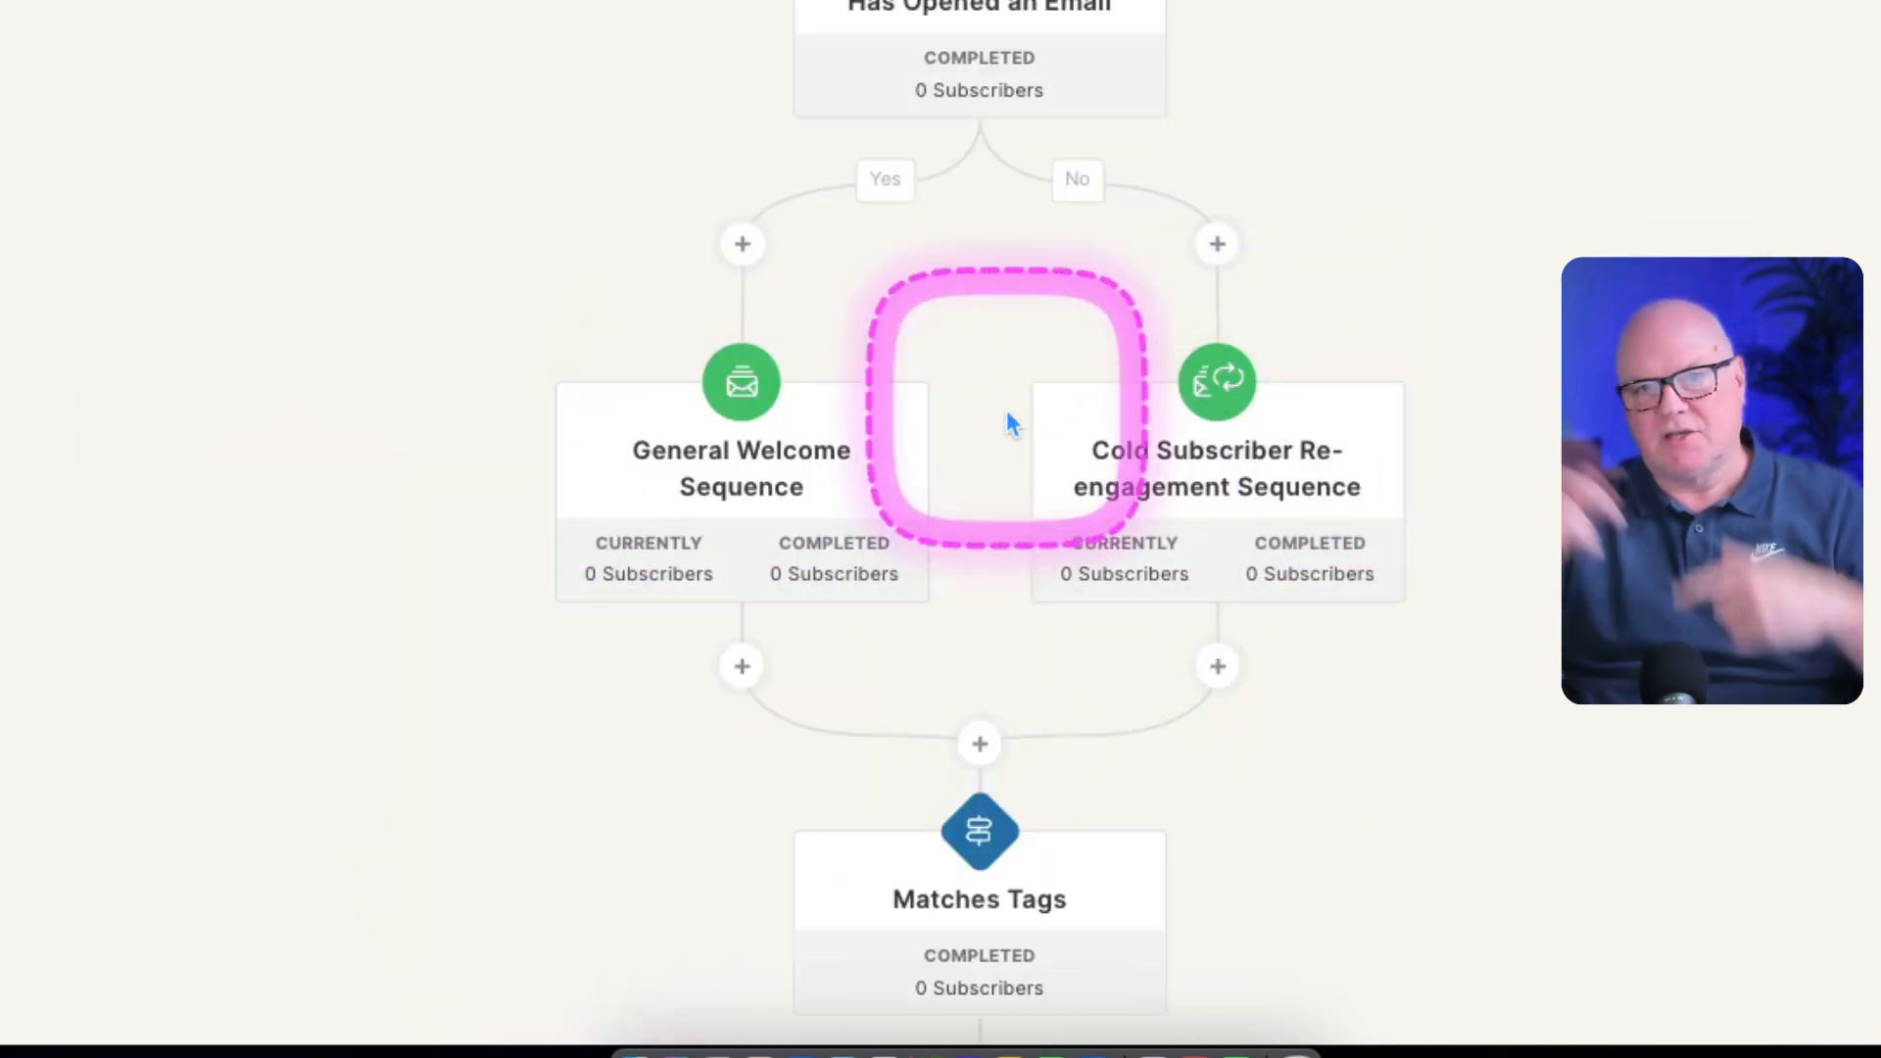
pyautogui.scroll(-8, 1665, 411)
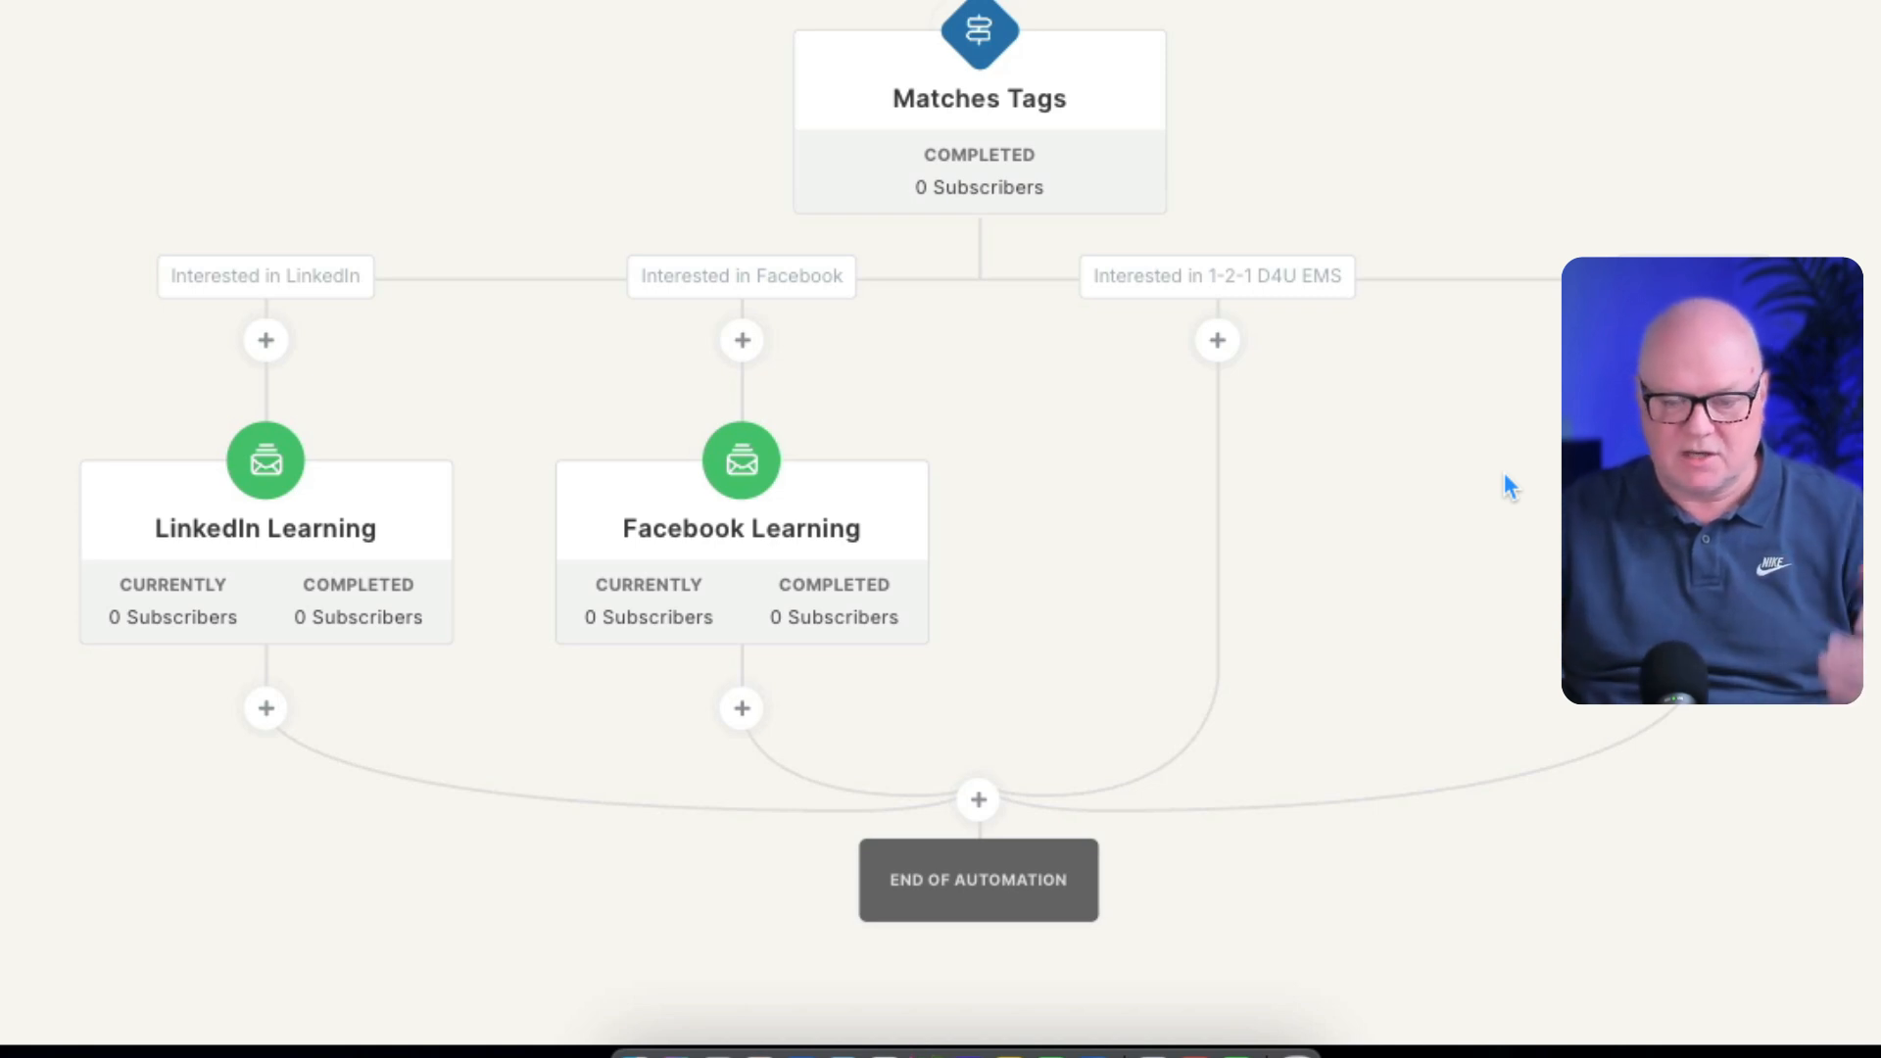
pyautogui.scroll(8, 867, 476)
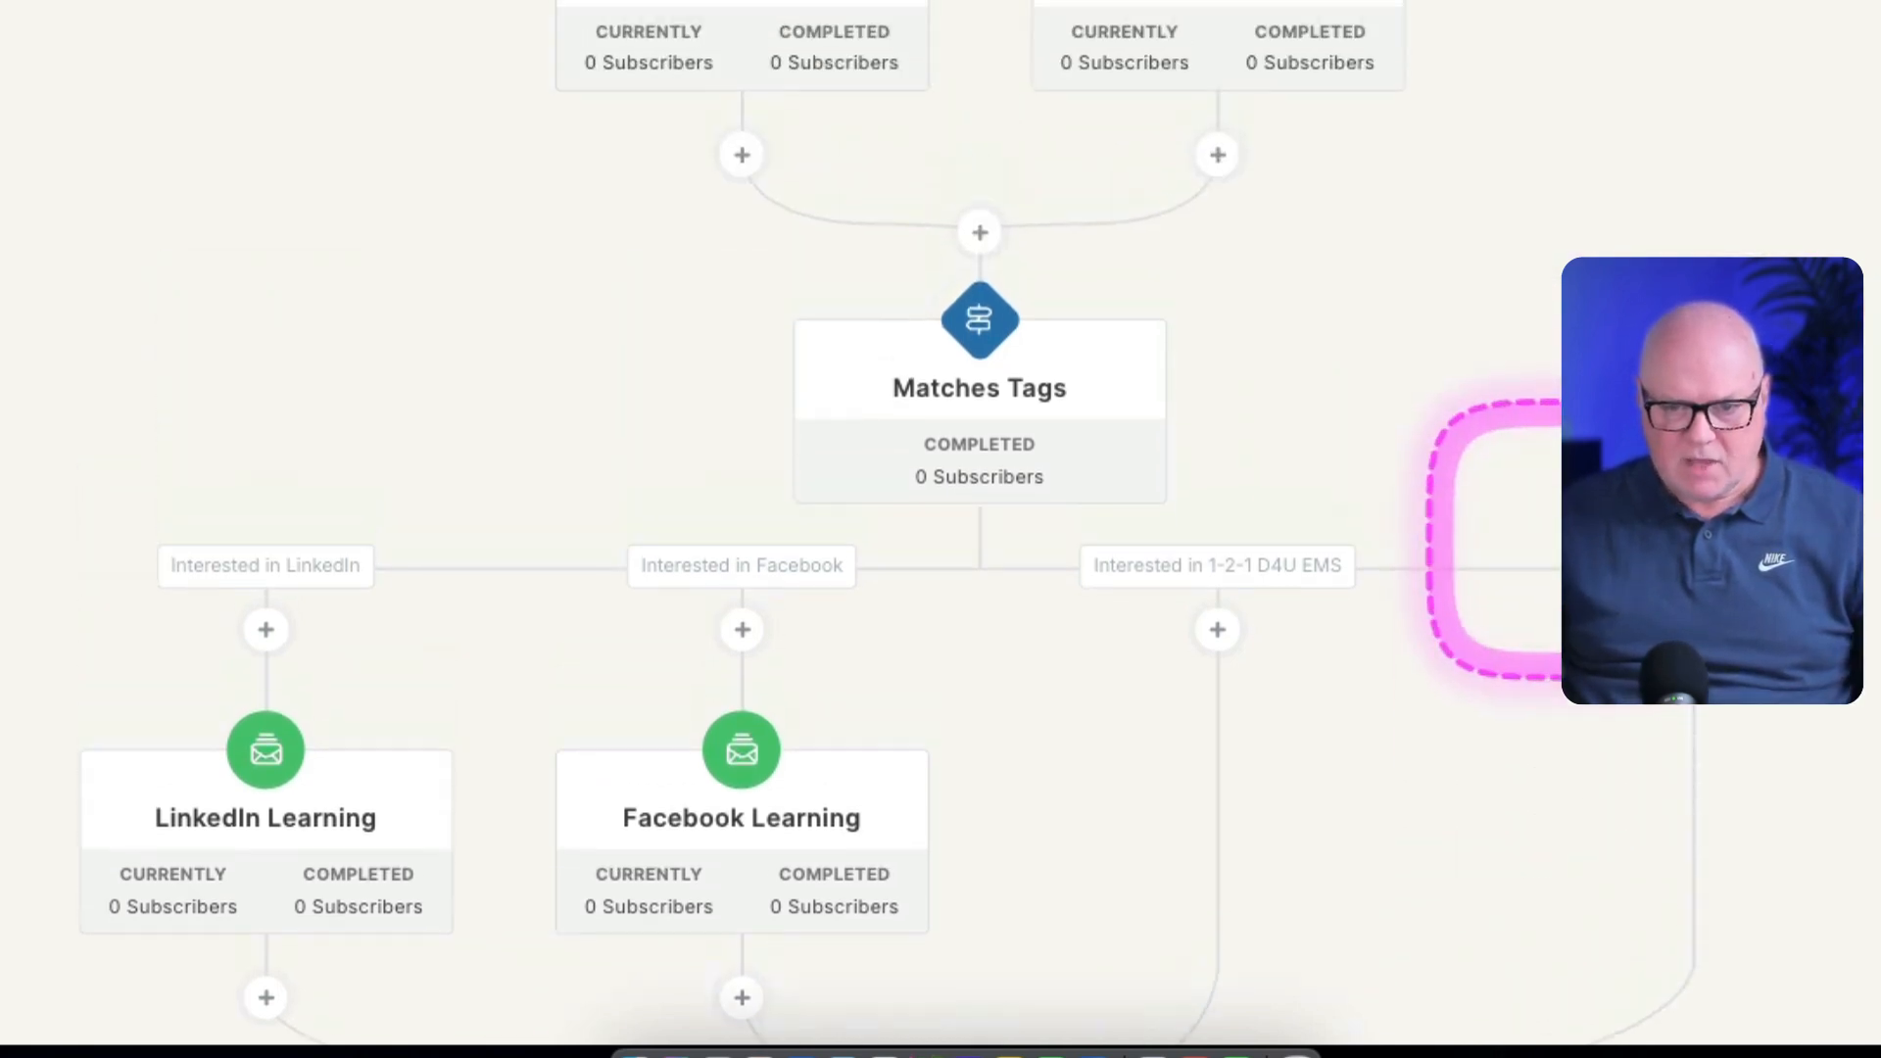
pyautogui.scroll(-8, 940, 529)
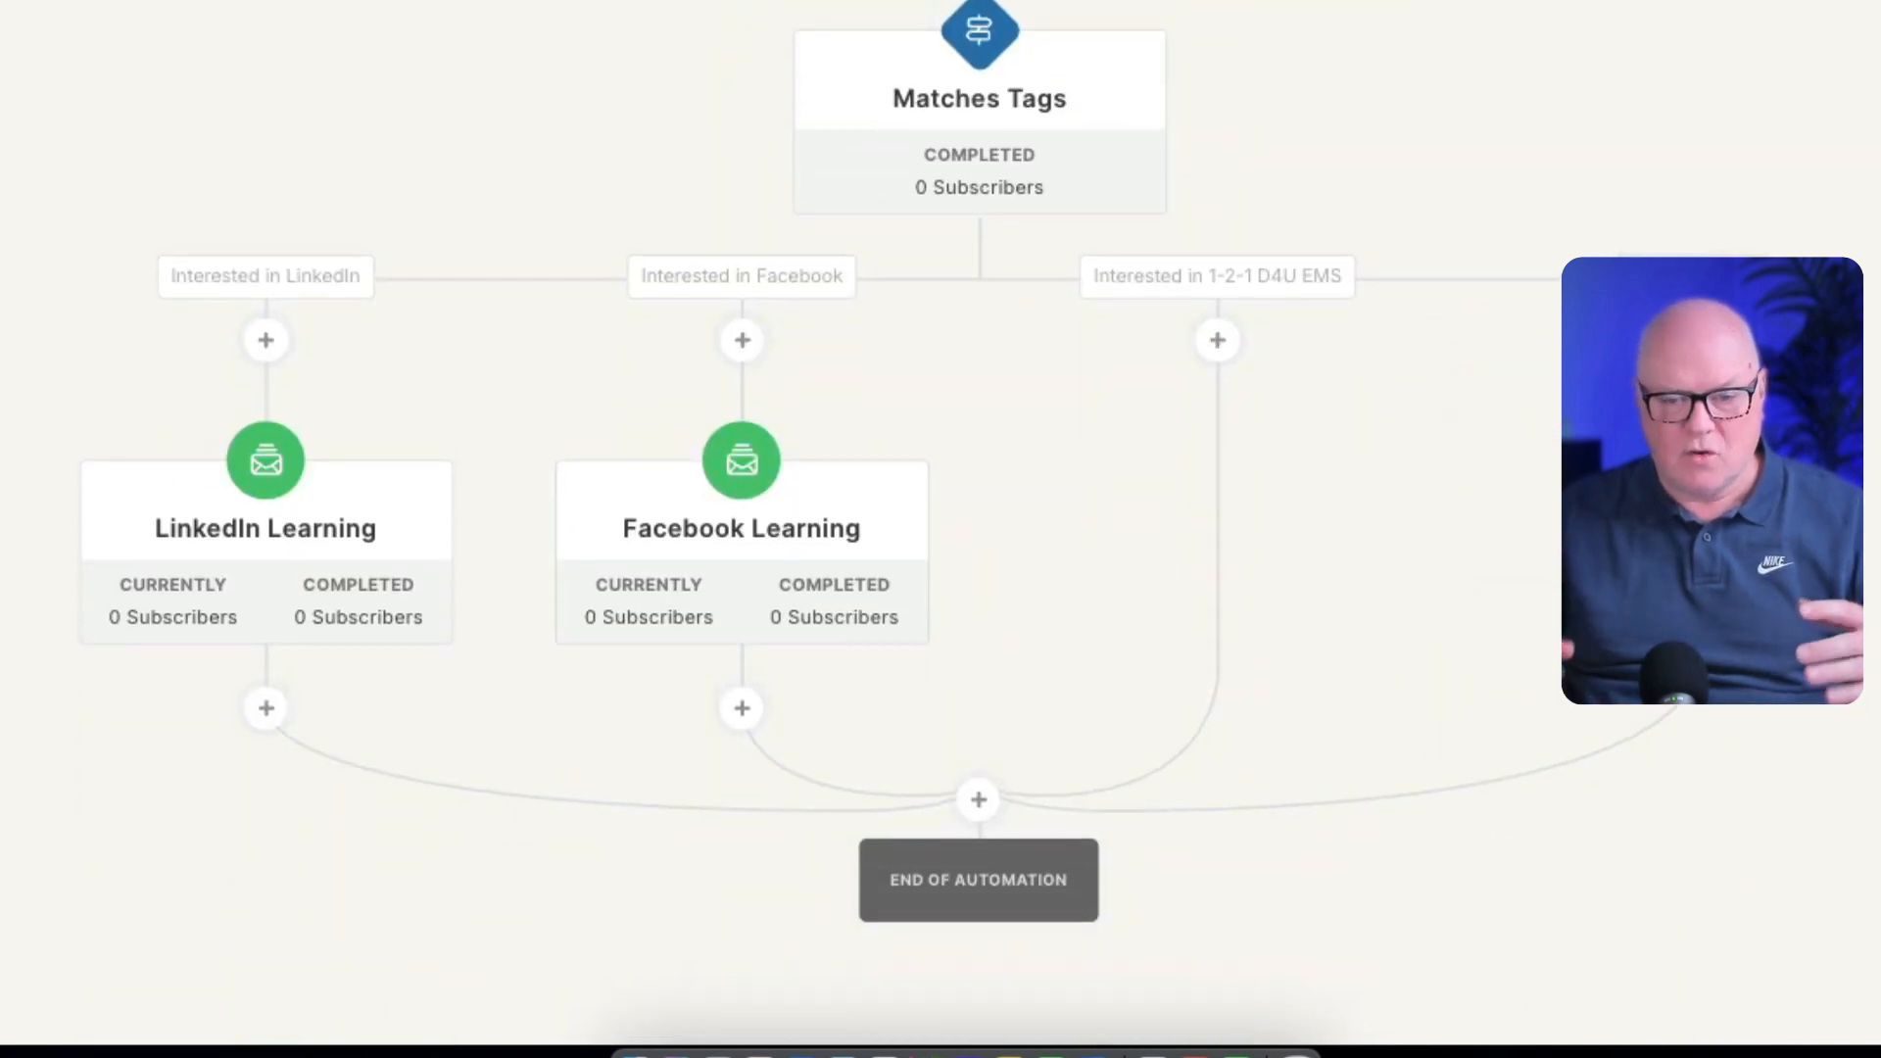
pyautogui.click(978, 800)
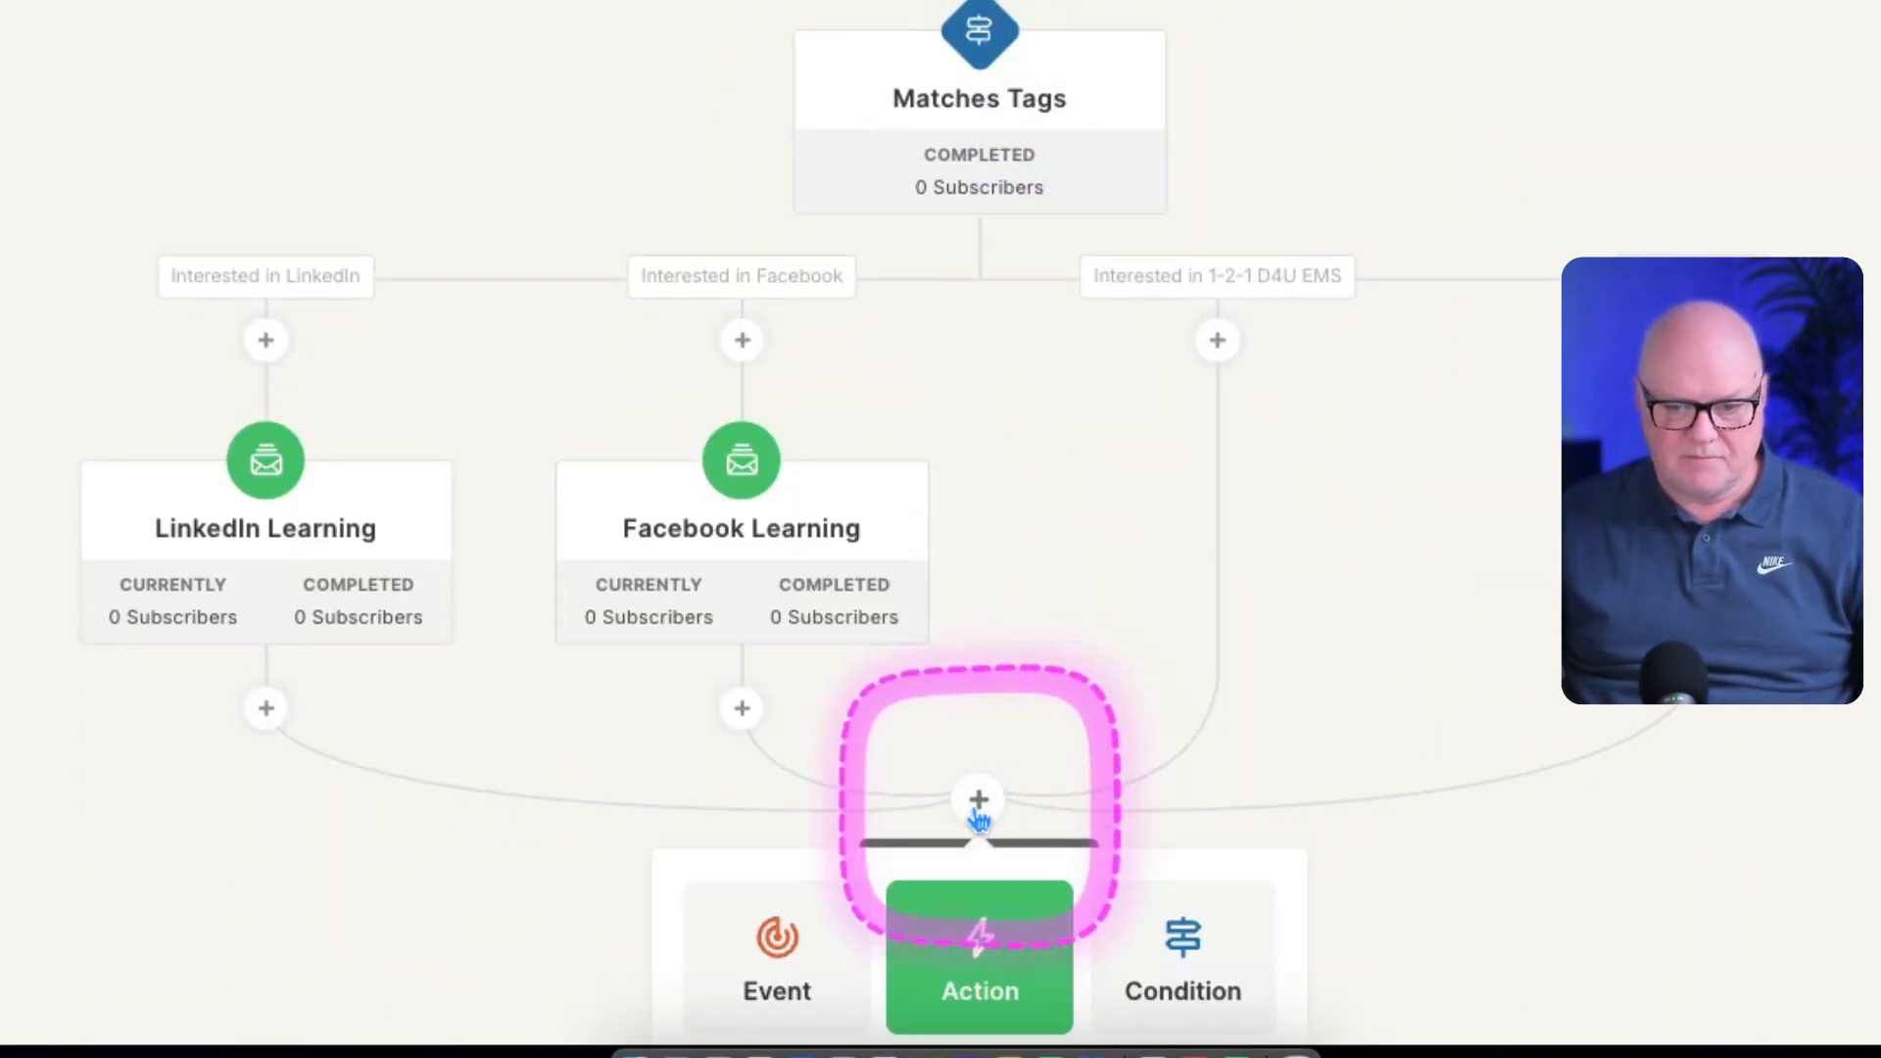
pyautogui.scroll(-5, 1166, 661)
pyautogui.click(787, 541)
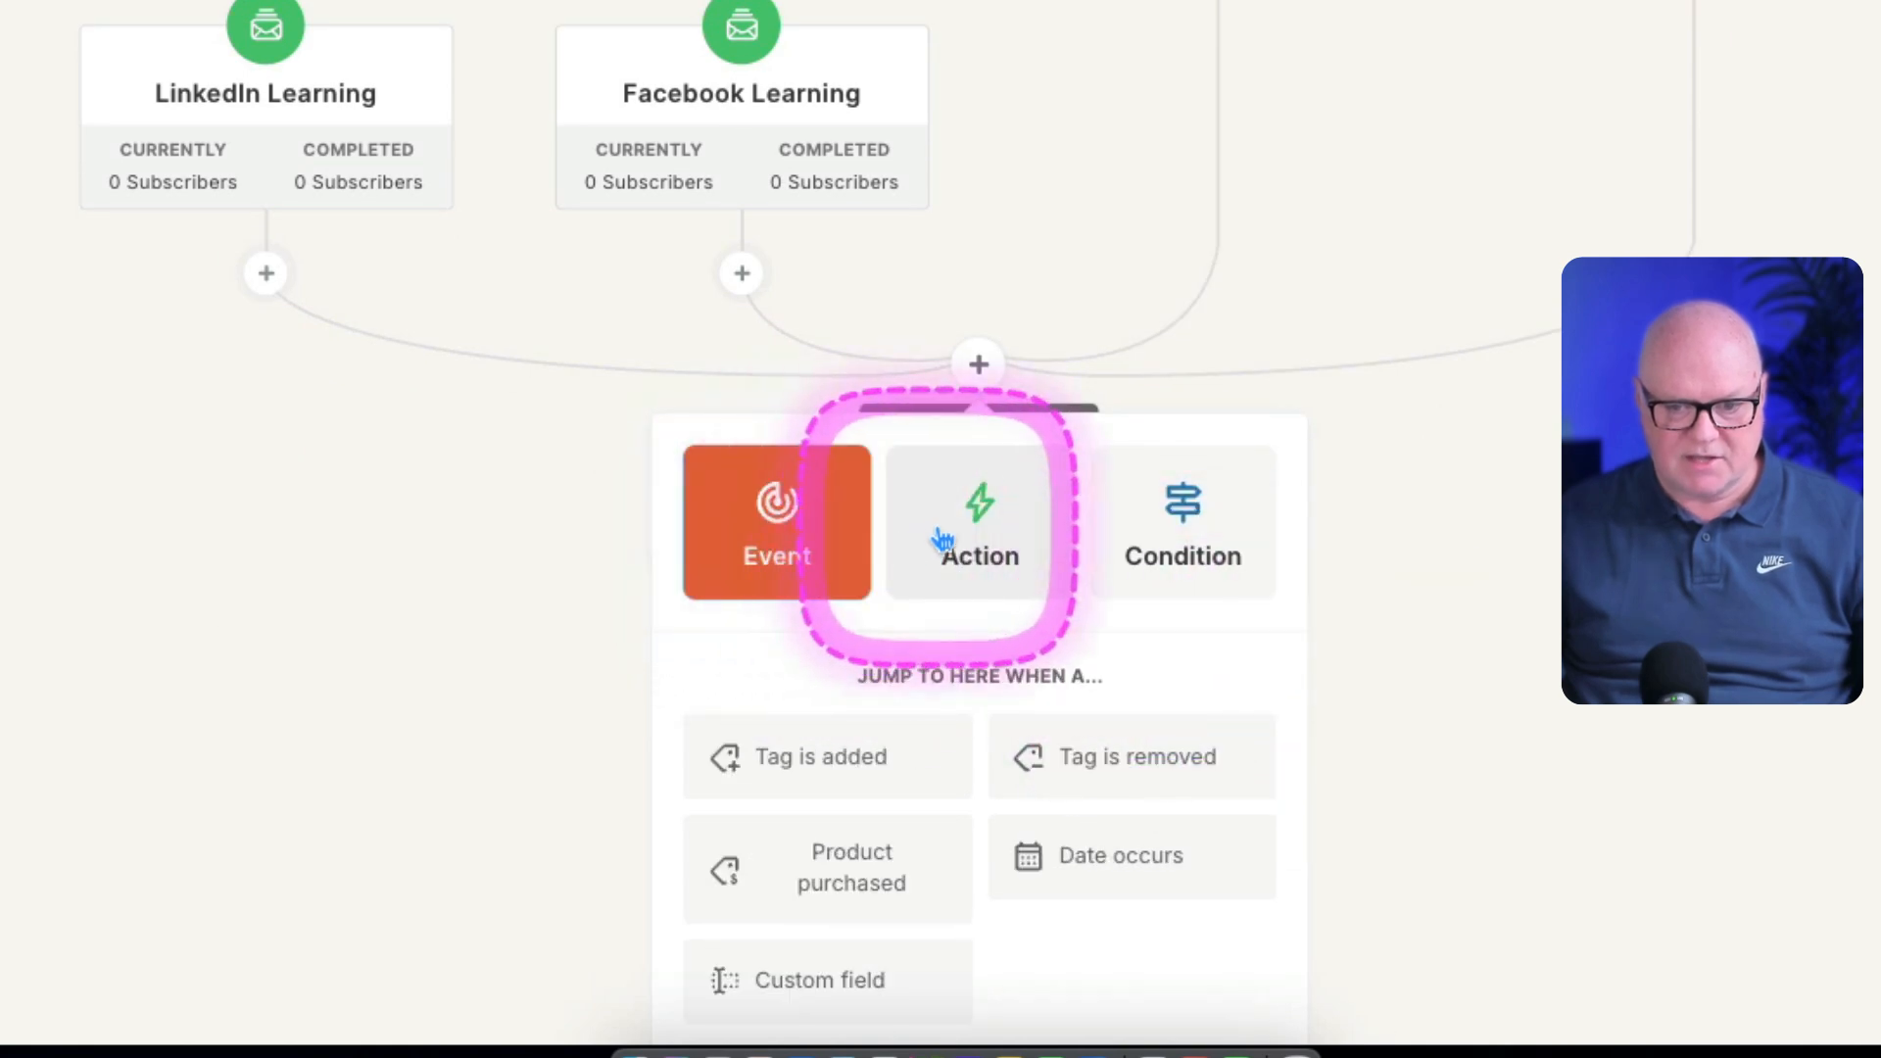
pyautogui.click(948, 537)
pyautogui.click(1230, 526)
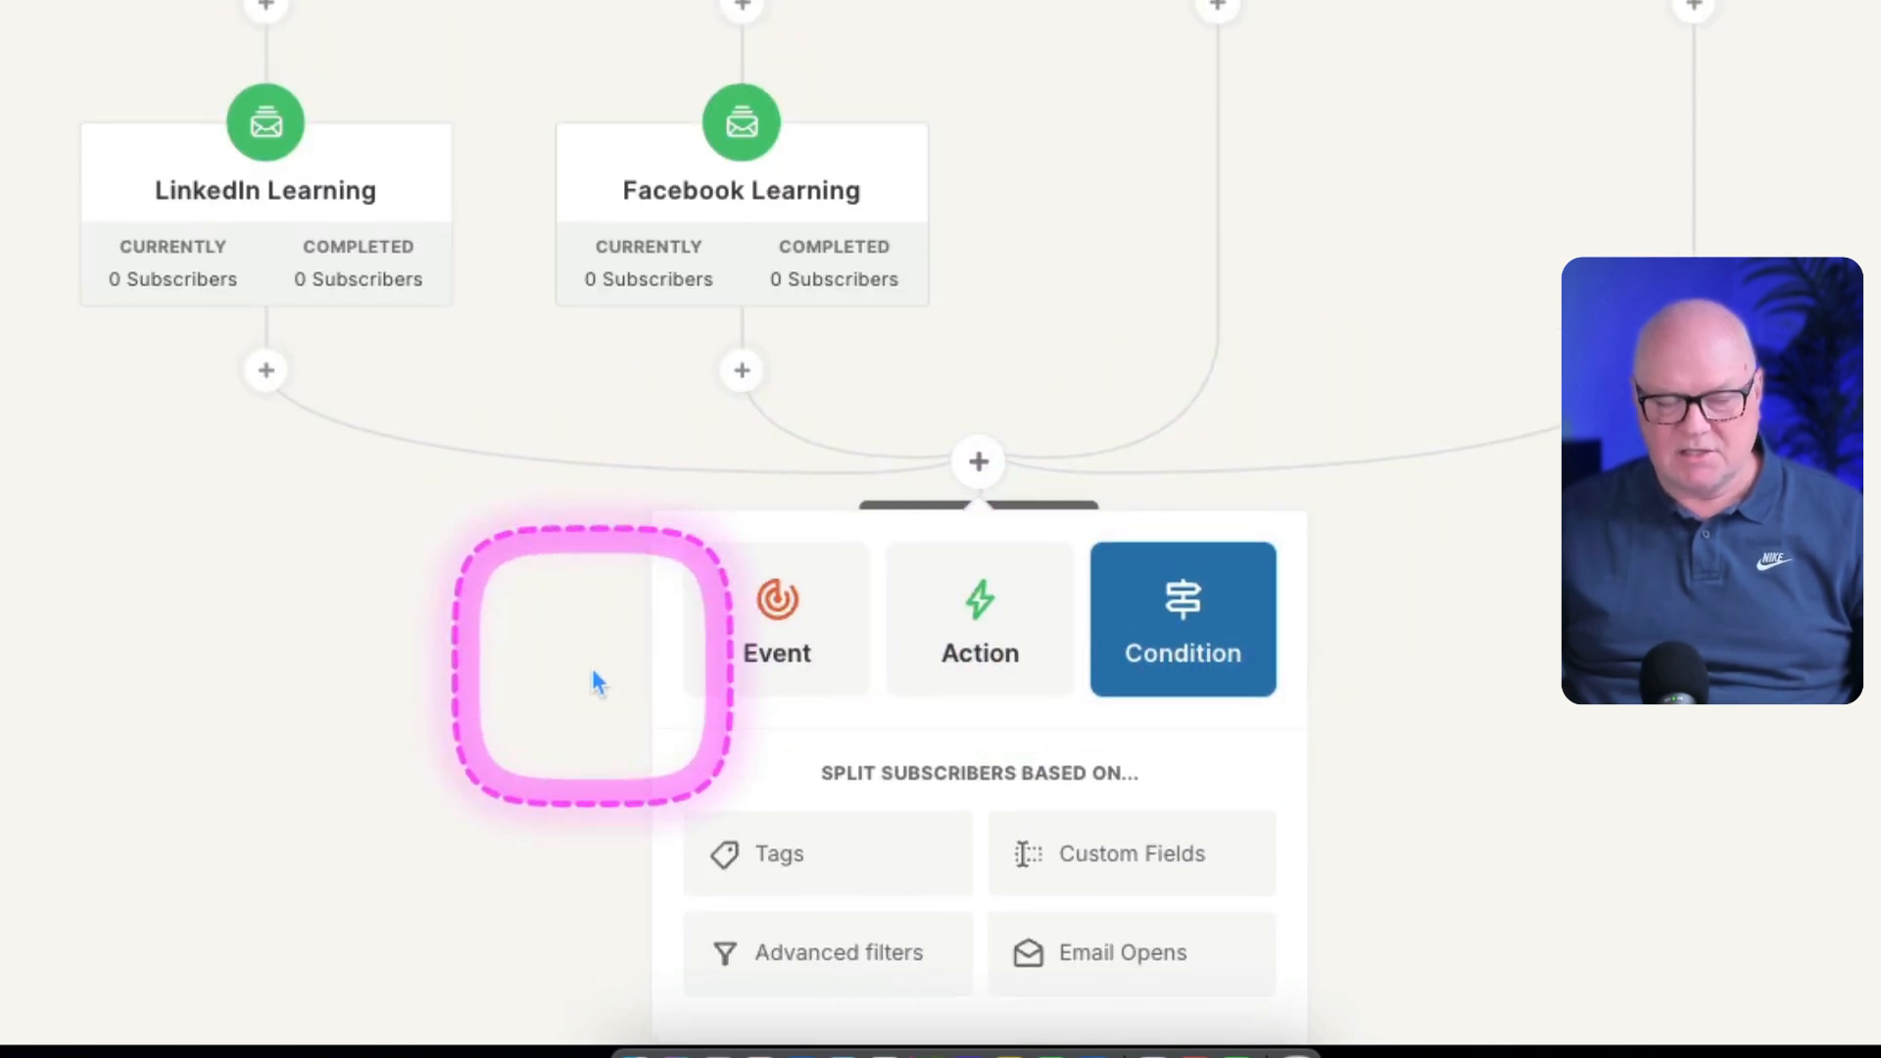